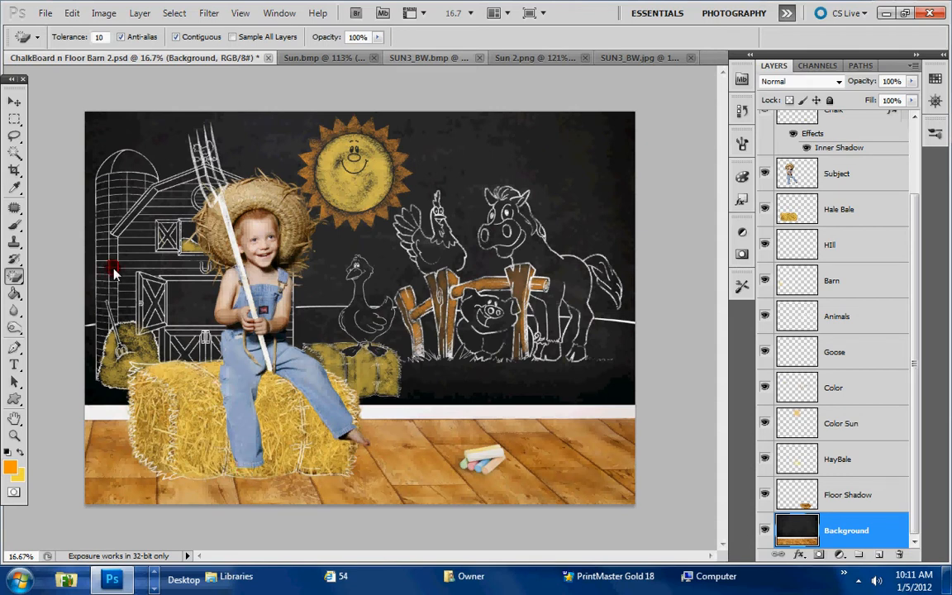
Look through the Sun.bmp, SUN3_BW.bmp and Sun 2.png images and return to Sun.bmp
{"action": "left_click", "coordinate": [294, 57]}
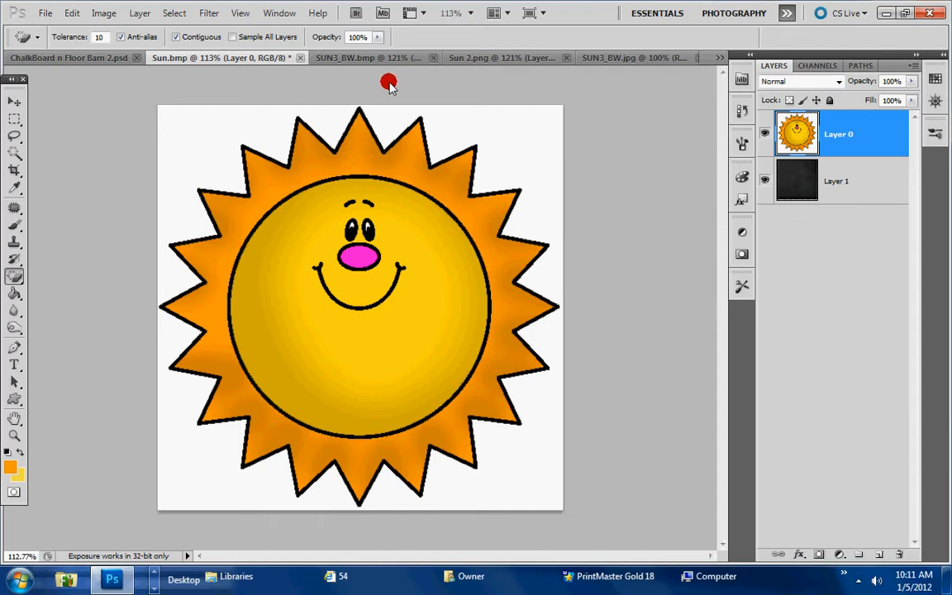
{"action": "left_click", "coordinate": [334, 58]}
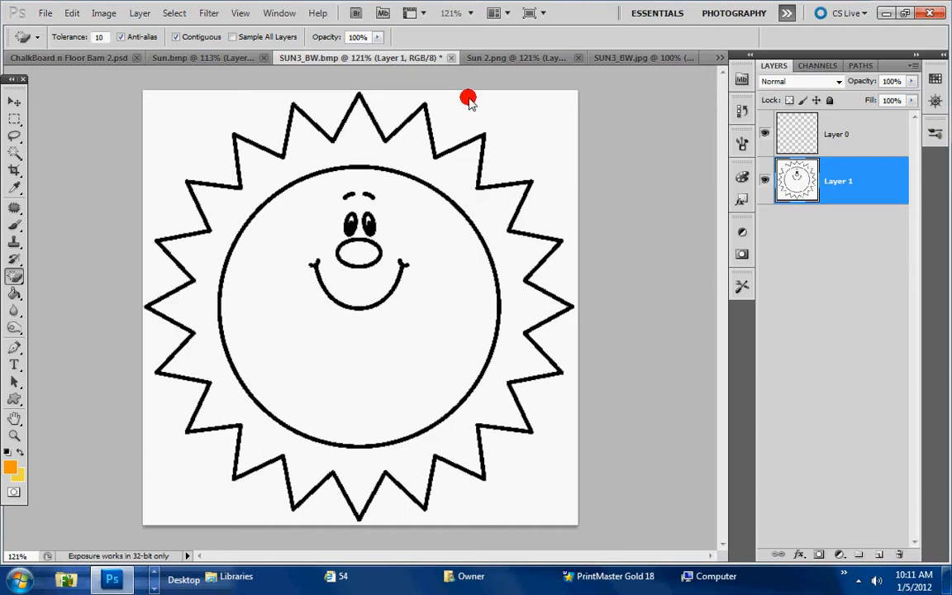
{"action": "left_click", "coordinate": [480, 59]}
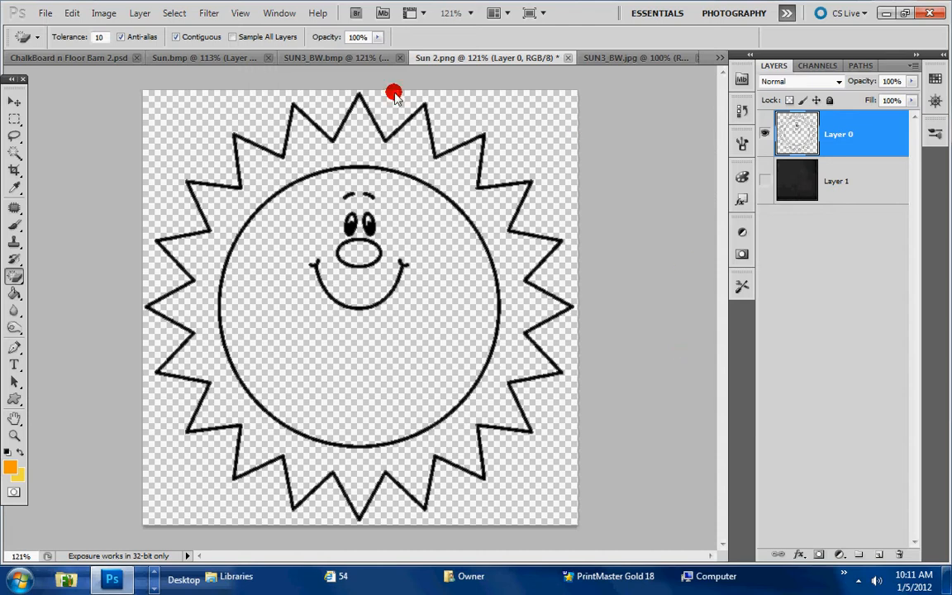
{"action": "left_click", "coordinate": [209, 58]}
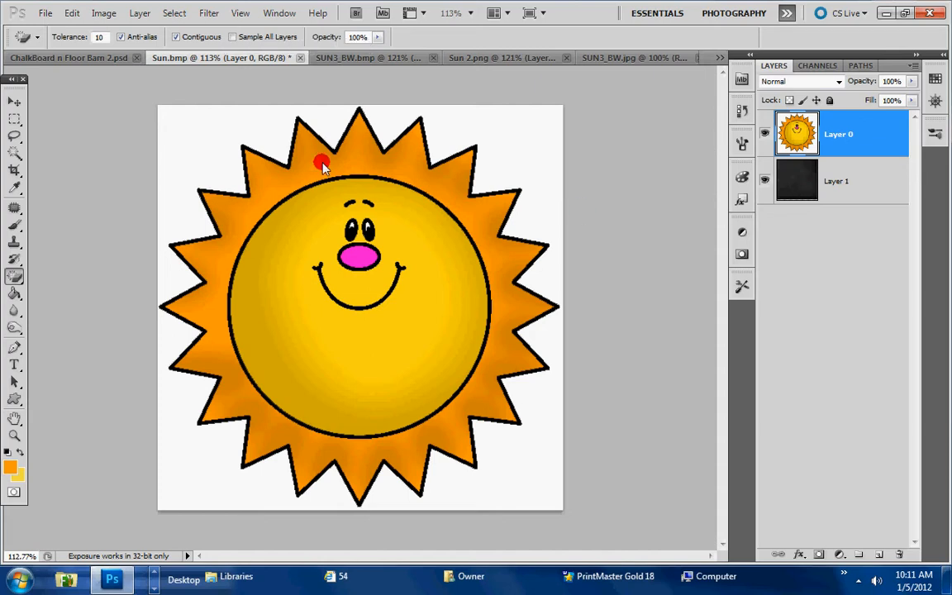
Erase the white background around the sun on Layer 0 with the Magic Eraser
{"action": "left_click", "coordinate": [14, 278]}
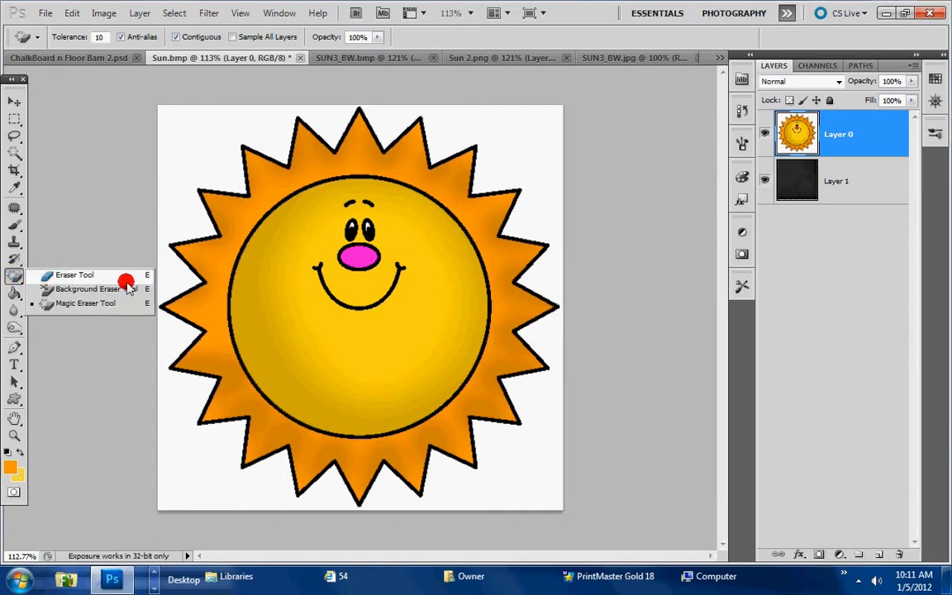
{"action": "left_click", "coordinate": [91, 305]}
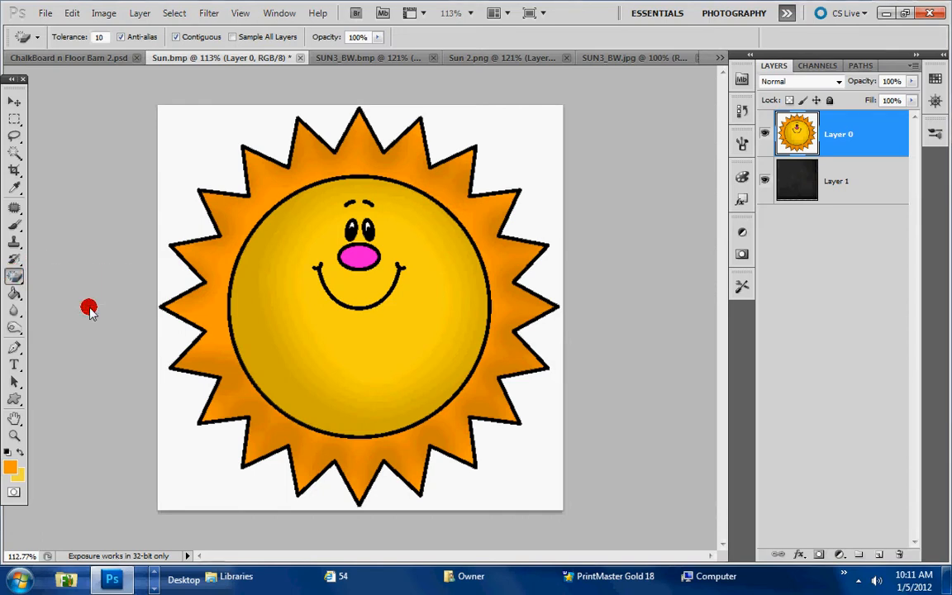
{"action": "left_click", "coordinate": [199, 122]}
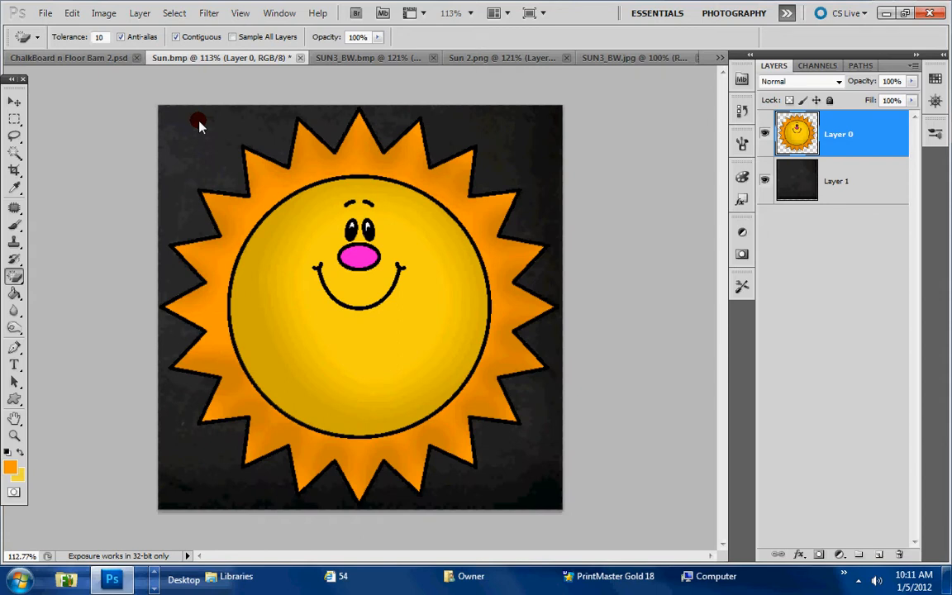
Erase all the orange from the sun's rays, with Contiguous turned off and the Magic Eraser tolerance set to 40
{"action": "left_click", "coordinate": [263, 186]}
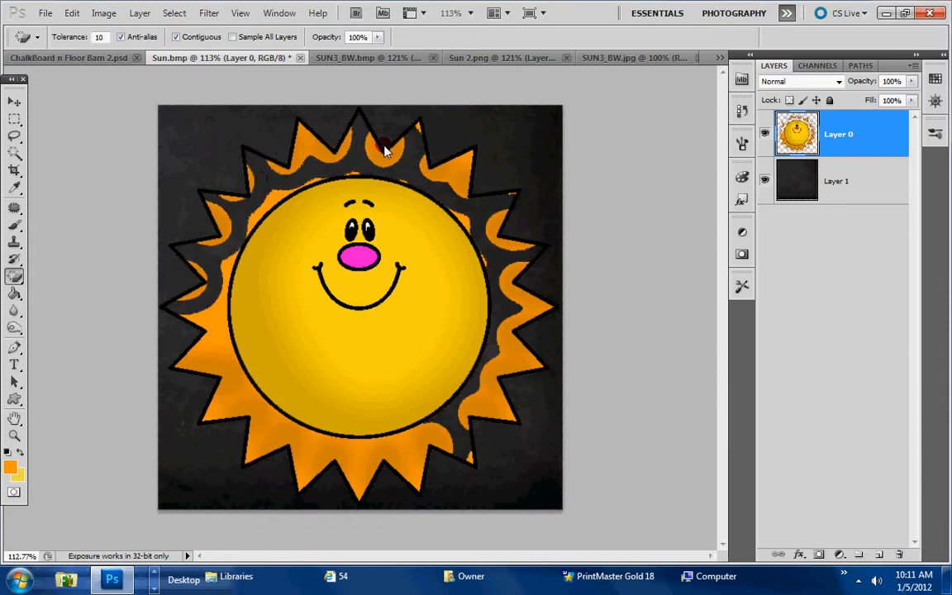
{"action": "left_click", "coordinate": [275, 435]}
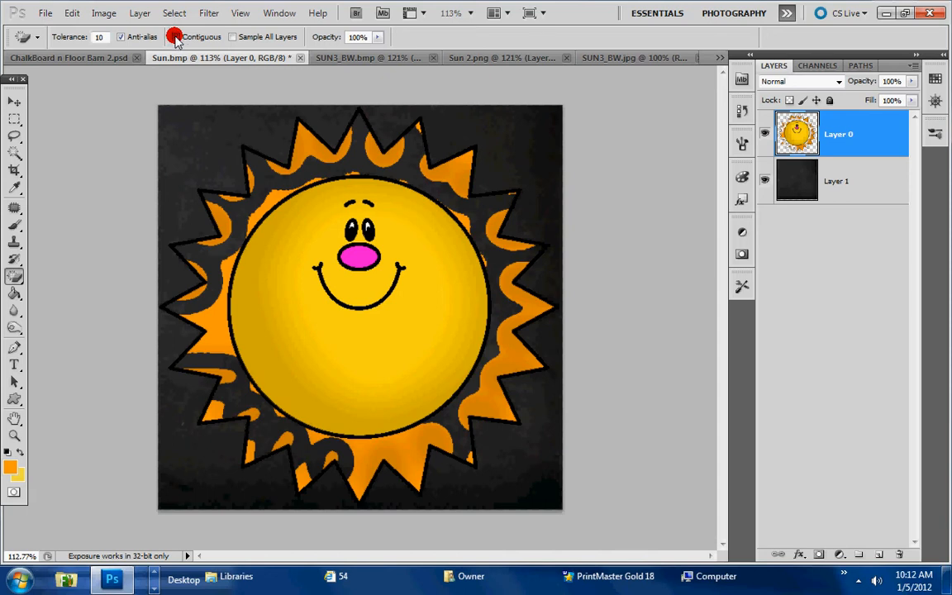
{"action": "left_click_drag", "start_coordinate": [105, 38], "coordinate": [95, 37]}
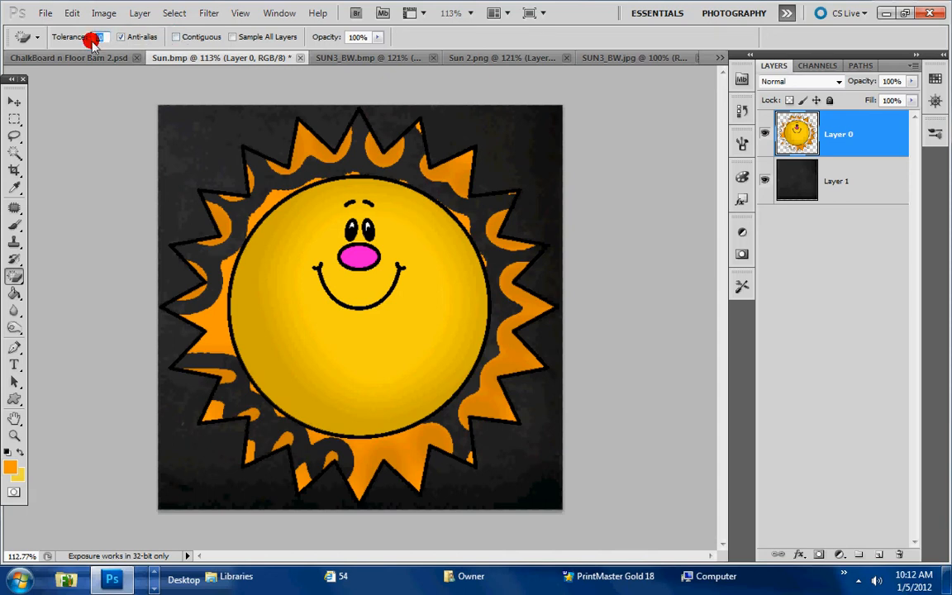
{"action": "left_click", "coordinate": [337, 152]}
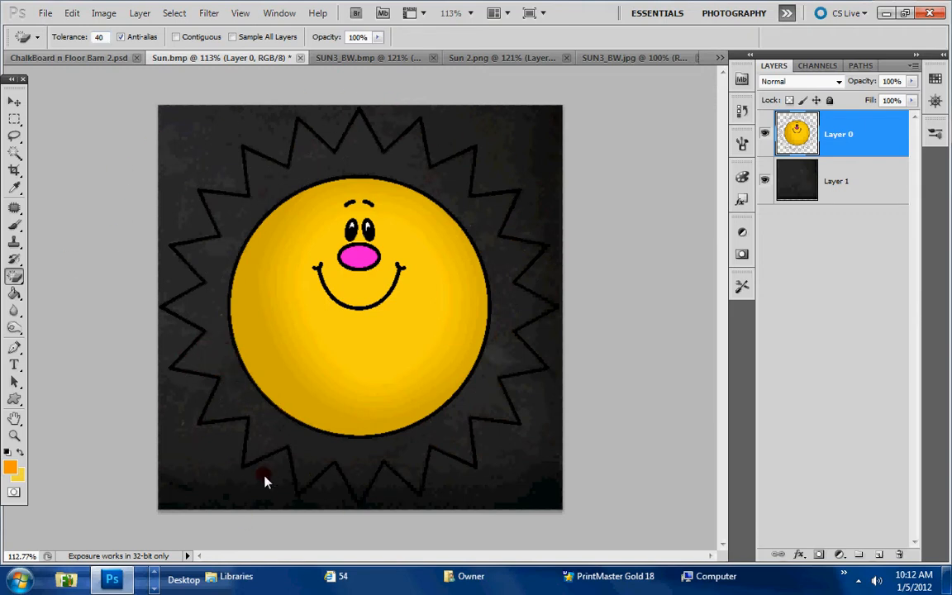
Erase the yellow face, the pink nose and the whites of the eyes so only the black outline is left
{"action": "left_click", "coordinate": [457, 268]}
{"action": "left_click", "coordinate": [361, 257]}
{"action": "left_click", "coordinate": [355, 229]}
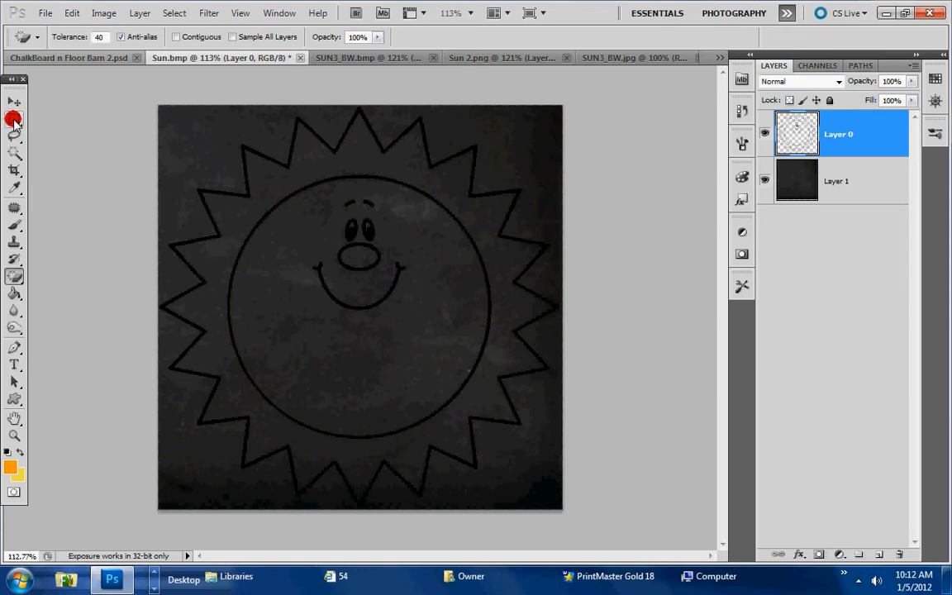
Marquee-select the whole canvas and nudge Layer 0 with the Move tool so the selection snaps to the sun's outline
{"action": "left_click_drag", "start_coordinate": [17, 120], "coordinate": [631, 562]}
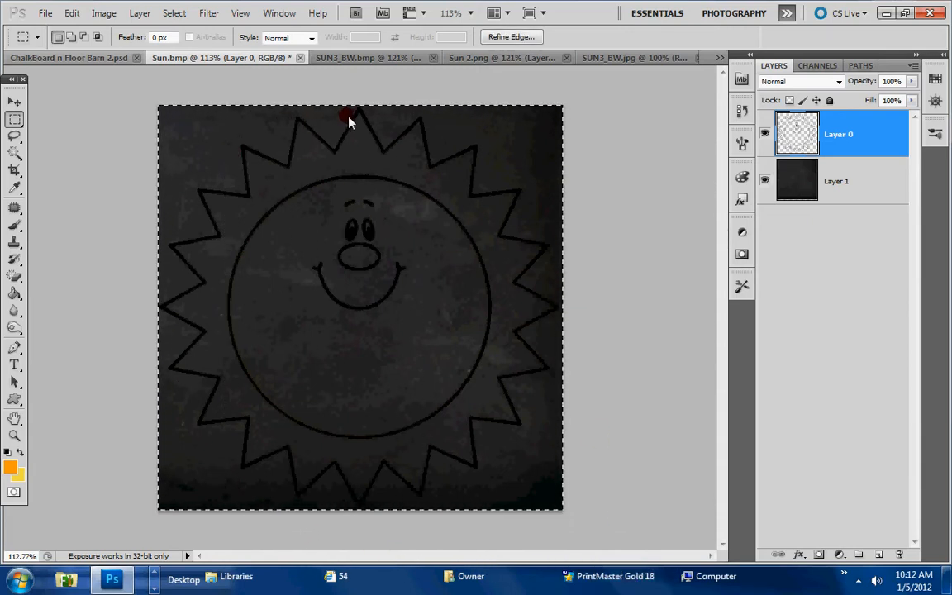
{"action": "left_click", "coordinate": [16, 101]}
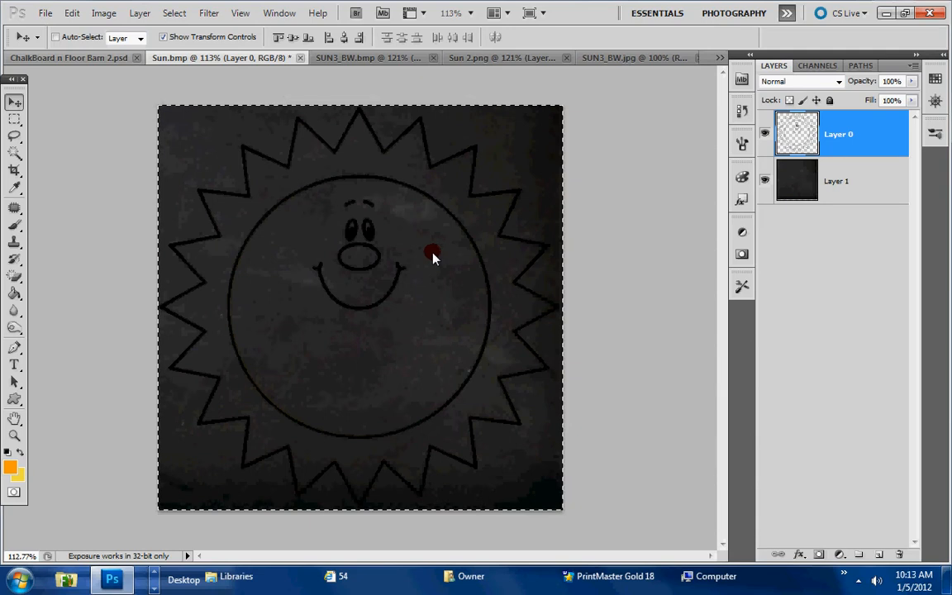
{"action": "left_click_drag", "start_coordinate": [427, 253], "coordinate": [428, 252]}
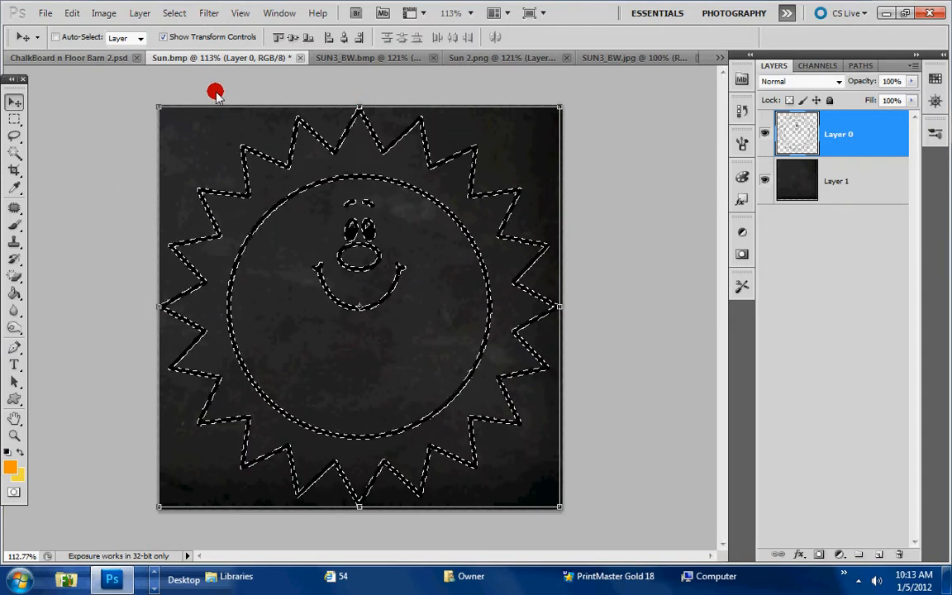
Erase the black lines inside the outline selection with the regular Eraser tool
{"action": "left_click", "coordinate": [14, 275]}
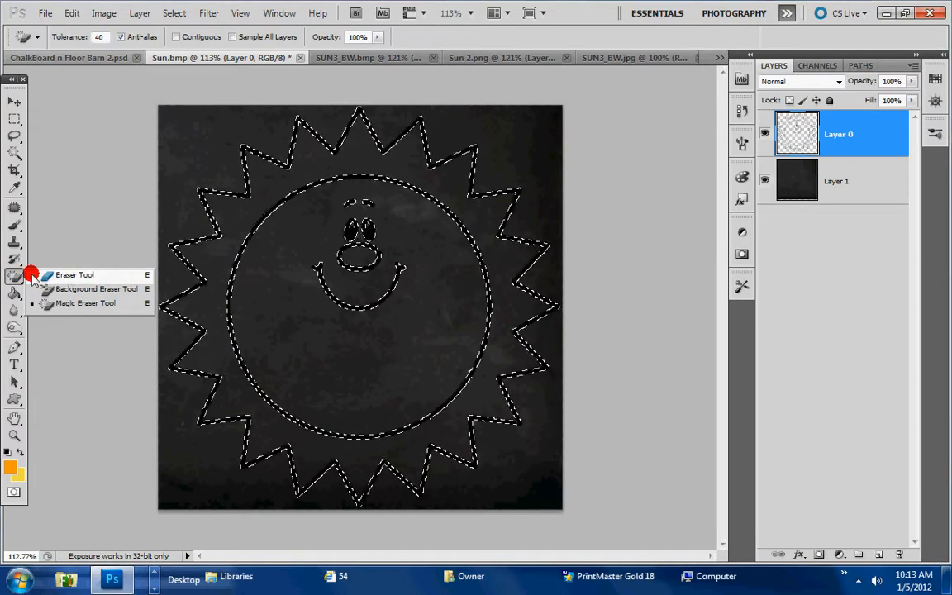
{"action": "left_click", "coordinate": [106, 276]}
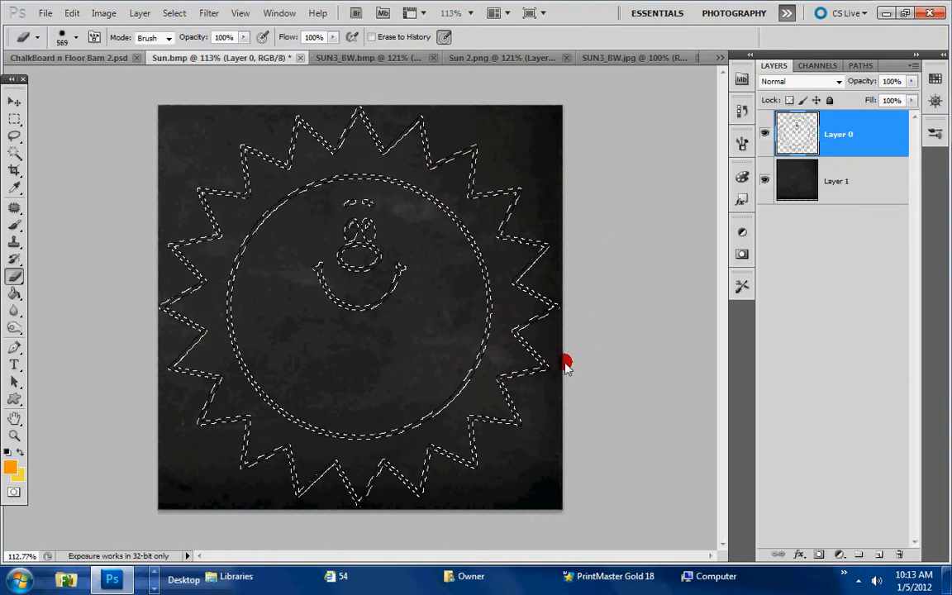
{"action": "mouse_move", "coordinate": [576, 277]}
{"action": "left_mouse_down"}
{"action": "mouse_move", "coordinate": [317, 399]}
{"action": "mouse_move", "coordinate": [449, 243]}
{"action": "left_mouse_up"}
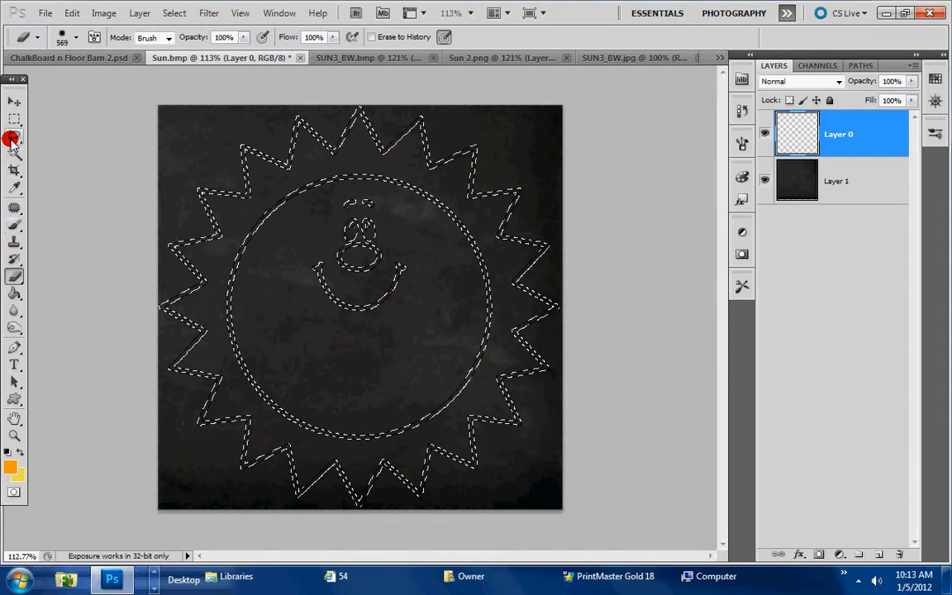
Choose the Brush tool with the 60 px chalk brush and set its opacity to 93%
{"action": "left_click", "coordinate": [13, 225]}
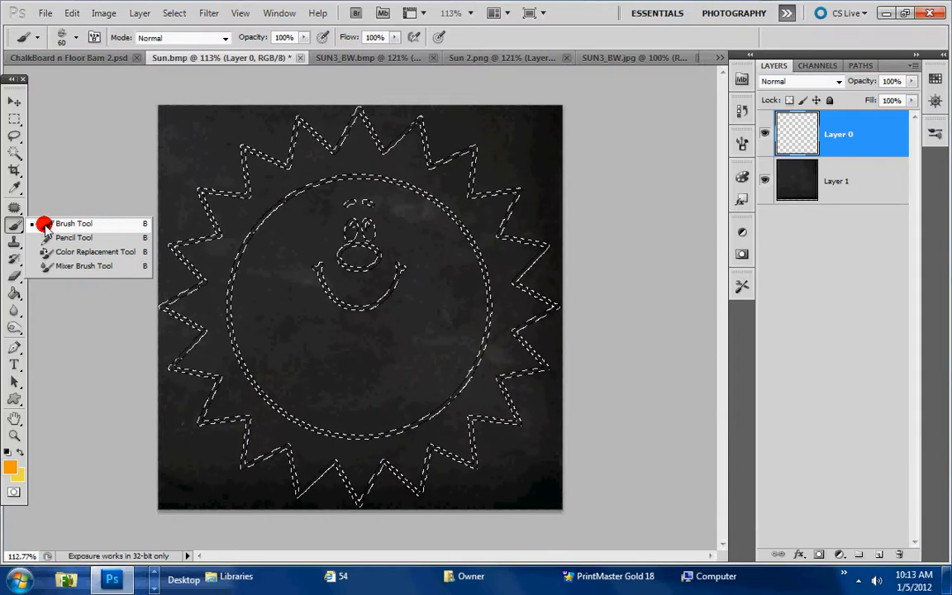
{"action": "left_click", "coordinate": [122, 225]}
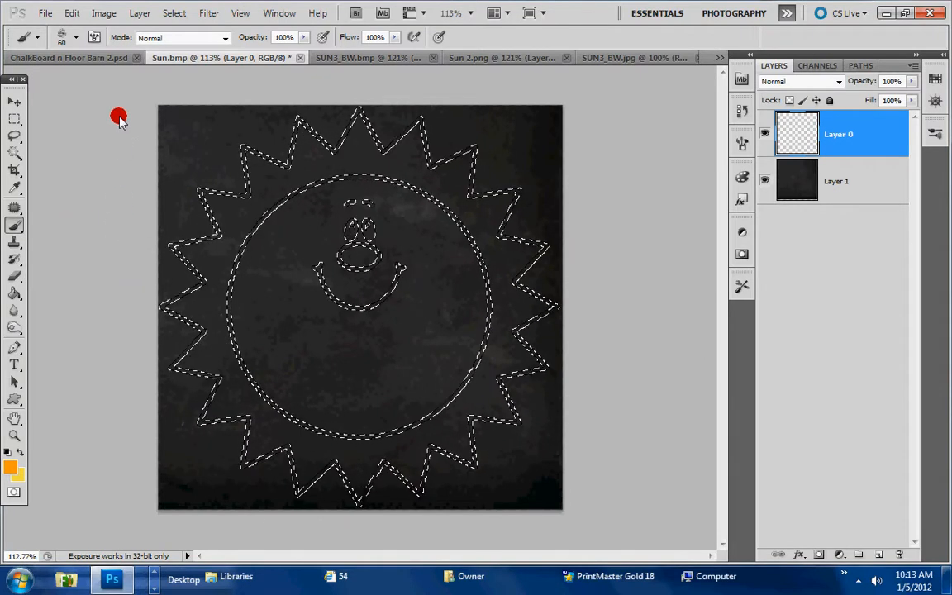
{"action": "left_click", "coordinate": [76, 38]}
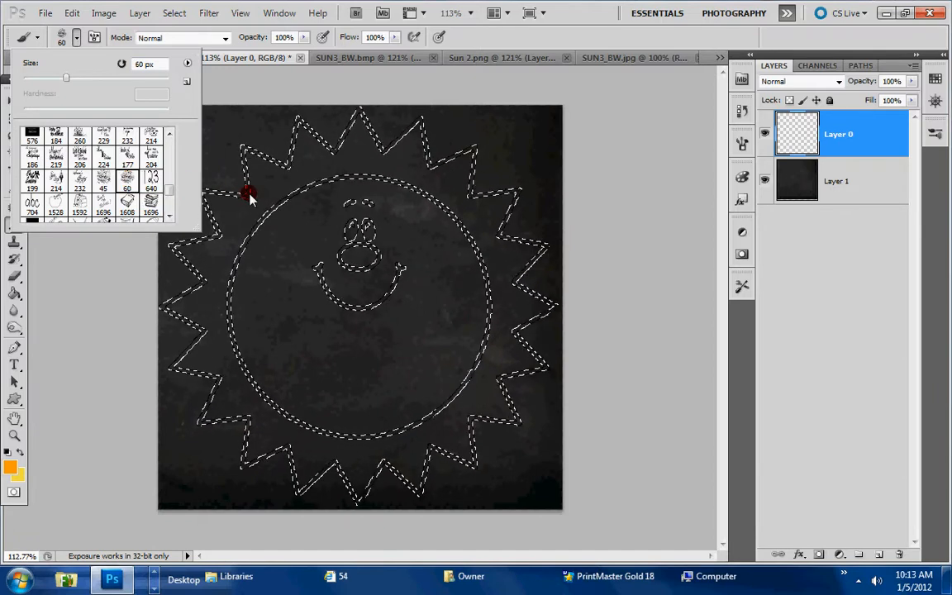
{"action": "left_click", "coordinate": [71, 41]}
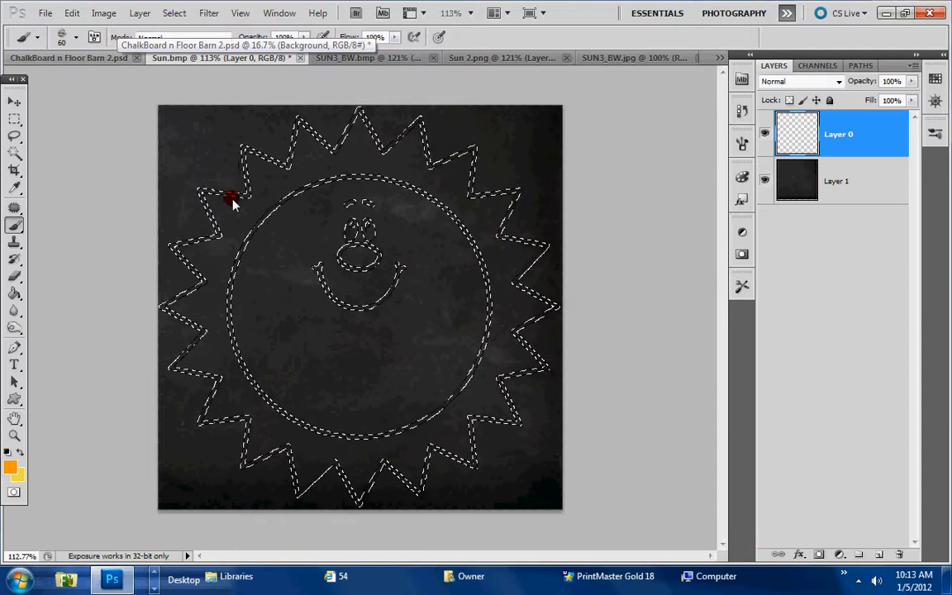
{"action": "left_click", "coordinate": [304, 37]}
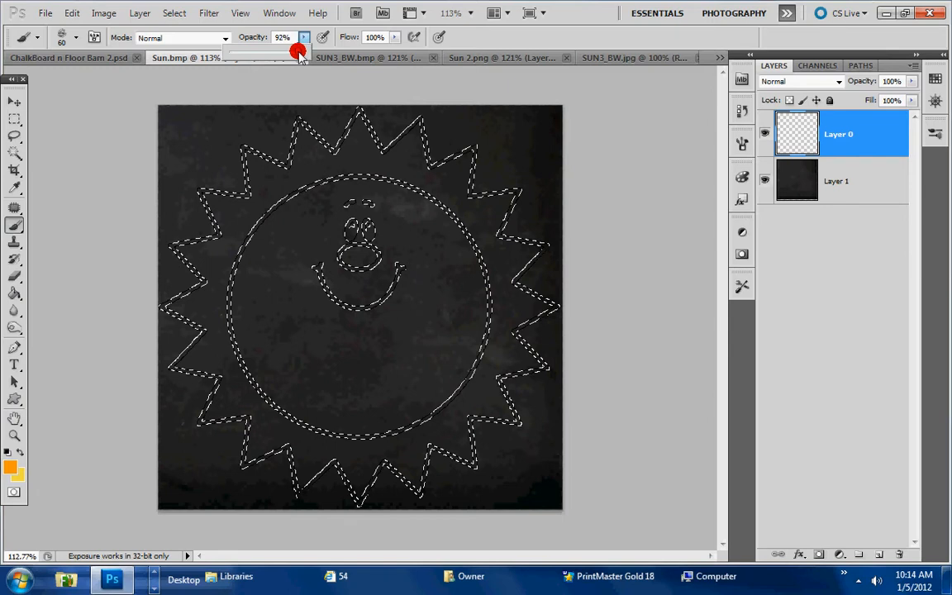
{"action": "left_click_drag", "start_coordinate": [295, 52], "coordinate": [299, 53]}
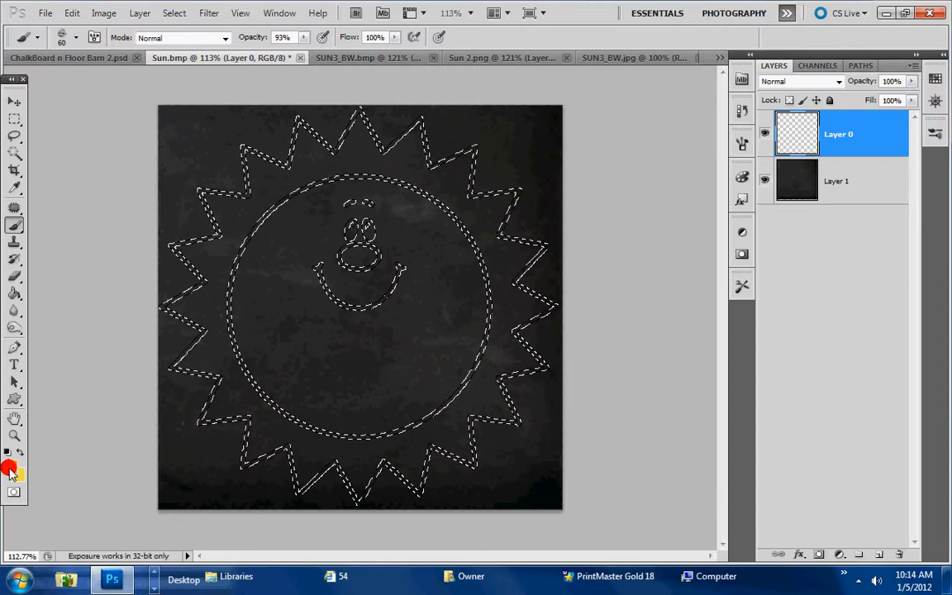
Set the foreground color to white (ffffff) and brush over the sun's selected outline and facial features
{"action": "left_click", "coordinate": [9, 471]}
{"action": "left_click_drag", "start_coordinate": [599, 63], "coordinate": [567, 19]}
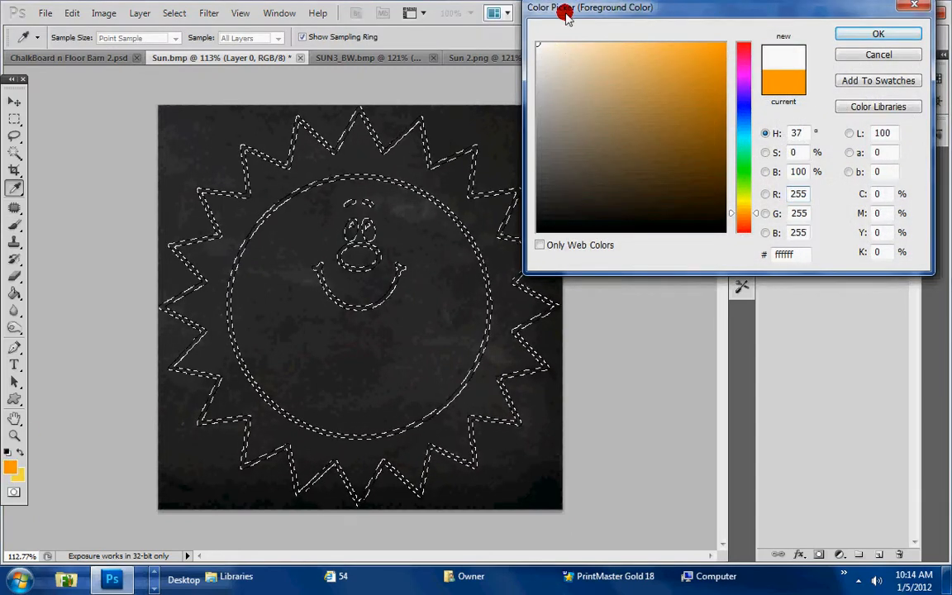
{"action": "left_click", "coordinate": [879, 34]}
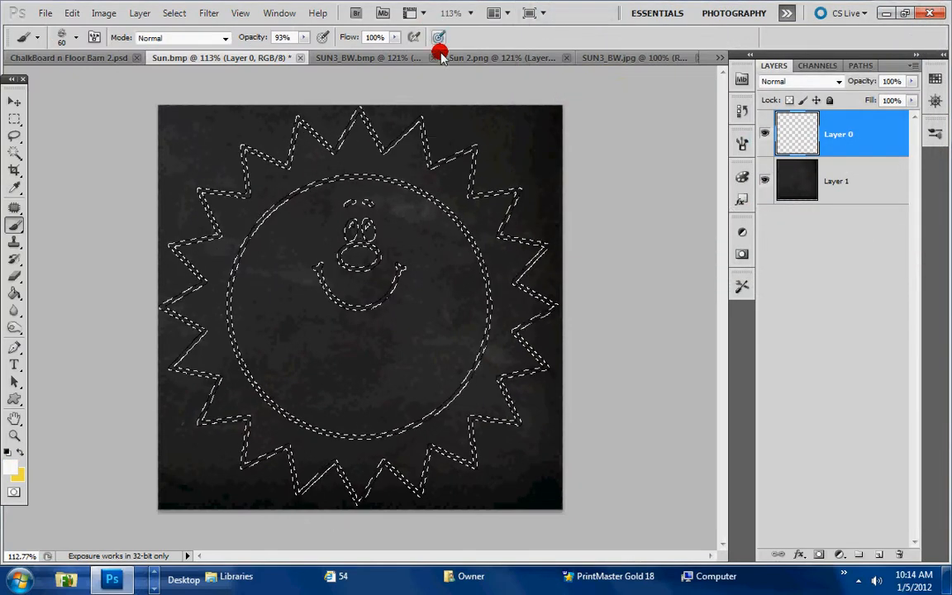
{"action": "mouse_move", "coordinate": [352, 132]}
{"action": "left_mouse_down"}
{"action": "mouse_move", "coordinate": [302, 120]}
{"action": "mouse_move", "coordinate": [283, 165]}
{"action": "mouse_move", "coordinate": [241, 145]}
{"action": "mouse_move", "coordinate": [235, 197]}
{"action": "mouse_move", "coordinate": [205, 196]}
{"action": "mouse_move", "coordinate": [209, 228]}
{"action": "mouse_move", "coordinate": [178, 236]}
{"action": "mouse_move", "coordinate": [196, 276]}
{"action": "mouse_move", "coordinate": [164, 299]}
{"action": "mouse_move", "coordinate": [209, 333]}
{"action": "mouse_move", "coordinate": [153, 352]}
{"action": "mouse_move", "coordinate": [176, 360]}
{"action": "mouse_move", "coordinate": [191, 347]}
{"action": "mouse_move", "coordinate": [187, 372]}
{"action": "mouse_move", "coordinate": [217, 374]}
{"action": "mouse_move", "coordinate": [206, 434]}
{"action": "mouse_move", "coordinate": [209, 424]}
{"action": "mouse_move", "coordinate": [269, 420]}
{"action": "mouse_move", "coordinate": [265, 446]}
{"action": "mouse_move", "coordinate": [245, 467]}
{"action": "mouse_move", "coordinate": [288, 460]}
{"action": "mouse_move", "coordinate": [301, 489]}
{"action": "mouse_move", "coordinate": [319, 477]}
{"action": "mouse_move", "coordinate": [347, 480]}
{"action": "mouse_move", "coordinate": [363, 499]}
{"action": "mouse_move", "coordinate": [380, 470]}
{"action": "mouse_move", "coordinate": [403, 469]}
{"action": "mouse_move", "coordinate": [423, 501]}
{"action": "mouse_move", "coordinate": [453, 445]}
{"action": "mouse_move", "coordinate": [470, 461]}
{"action": "mouse_move", "coordinate": [471, 441]}
{"action": "mouse_move", "coordinate": [520, 410]}
{"action": "mouse_move", "coordinate": [524, 354]}
{"action": "mouse_move", "coordinate": [548, 370]}
{"action": "mouse_move", "coordinate": [534, 337]}
{"action": "mouse_move", "coordinate": [545, 311]}
{"action": "mouse_move", "coordinate": [536, 281]}
{"action": "mouse_move", "coordinate": [525, 285]}
{"action": "mouse_move", "coordinate": [540, 242]}
{"action": "mouse_move", "coordinate": [510, 237]}
{"action": "mouse_move", "coordinate": [506, 182]}
{"action": "mouse_move", "coordinate": [468, 185]}
{"action": "mouse_move", "coordinate": [482, 146]}
{"action": "mouse_move", "coordinate": [423, 147]}
{"action": "mouse_move", "coordinate": [417, 118]}
{"action": "mouse_move", "coordinate": [378, 144]}
{"action": "mouse_move", "coordinate": [356, 138]}
{"action": "mouse_move", "coordinate": [357, 200]}
{"action": "mouse_move", "coordinate": [287, 199]}
{"action": "mouse_move", "coordinate": [364, 177]}
{"action": "mouse_move", "coordinate": [272, 204]}
{"action": "mouse_move", "coordinate": [233, 293]}
{"action": "mouse_move", "coordinate": [240, 364]}
{"action": "mouse_move", "coordinate": [308, 427]}
{"action": "mouse_move", "coordinate": [368, 432]}
{"action": "mouse_move", "coordinate": [471, 362]}
{"action": "mouse_move", "coordinate": [447, 208]}
{"action": "mouse_move", "coordinate": [357, 182]}
{"action": "mouse_move", "coordinate": [353, 227]}
{"action": "mouse_move", "coordinate": [325, 265]}
{"action": "mouse_move", "coordinate": [395, 268]}
{"action": "left_mouse_up"}
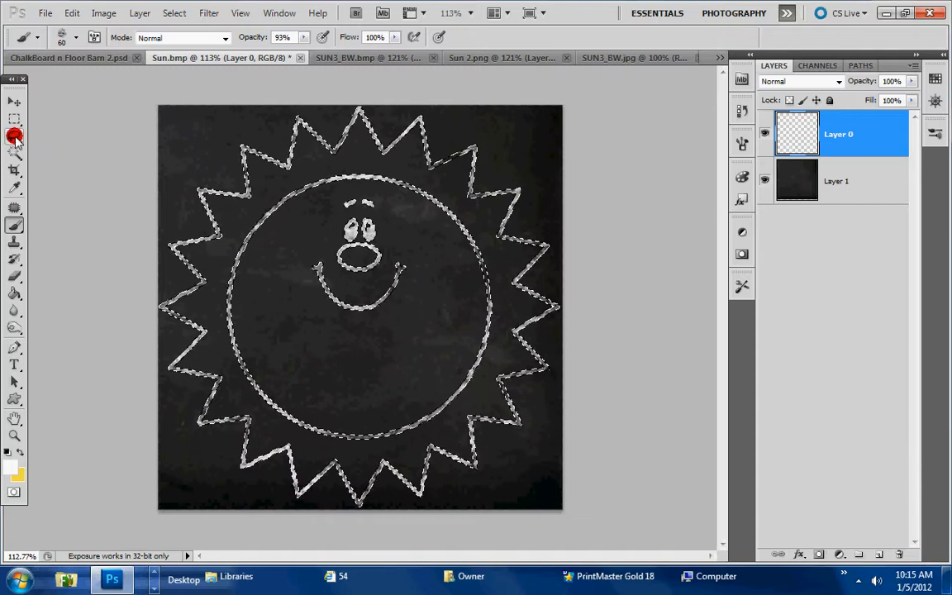
Deselect the outline to check the chalk lines, and undo the deselection
{"action": "left_click", "coordinate": [13, 137]}
{"action": "right_click", "coordinate": [324, 162]}
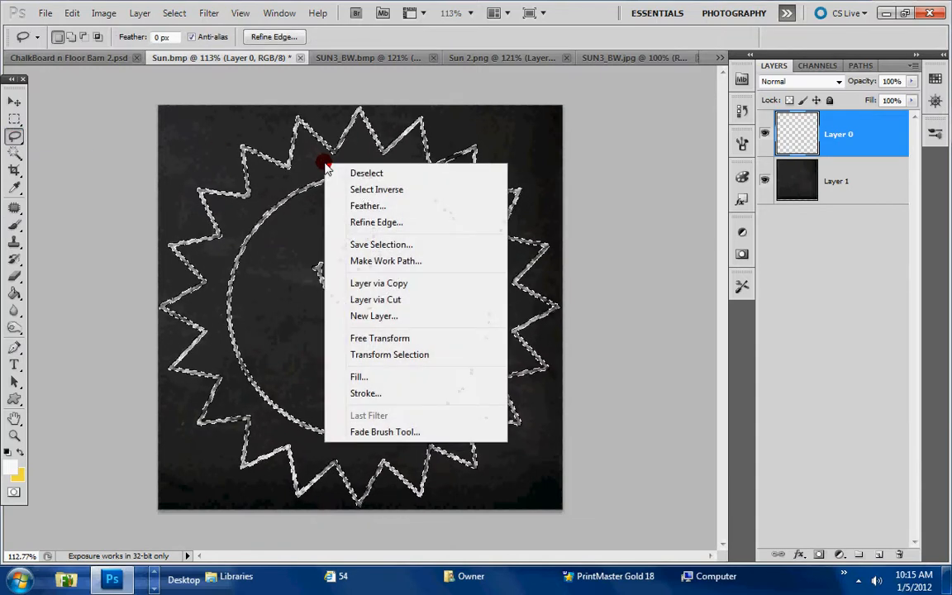
{"action": "left_click", "coordinate": [388, 175]}
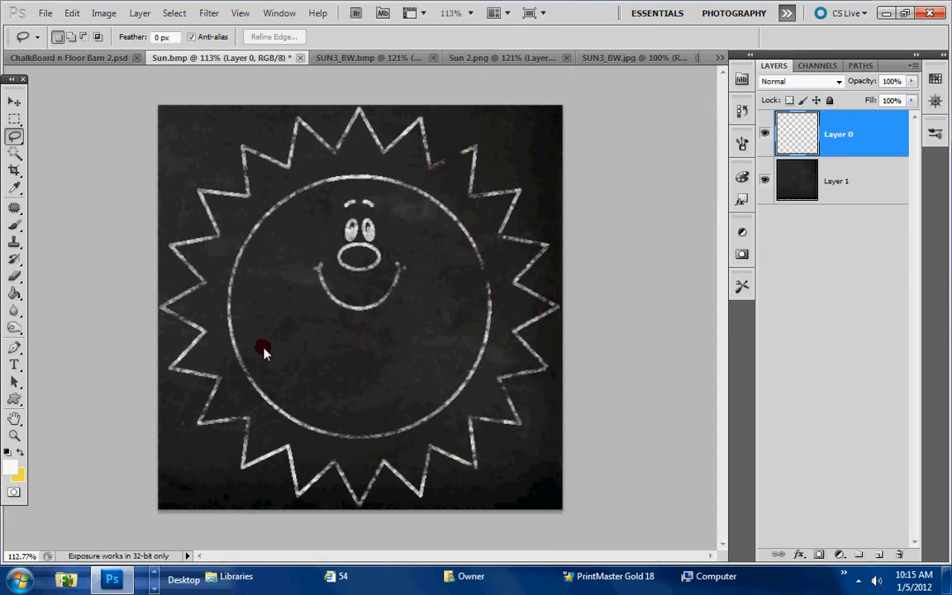
{"action": "left_click", "coordinate": [71, 14]}
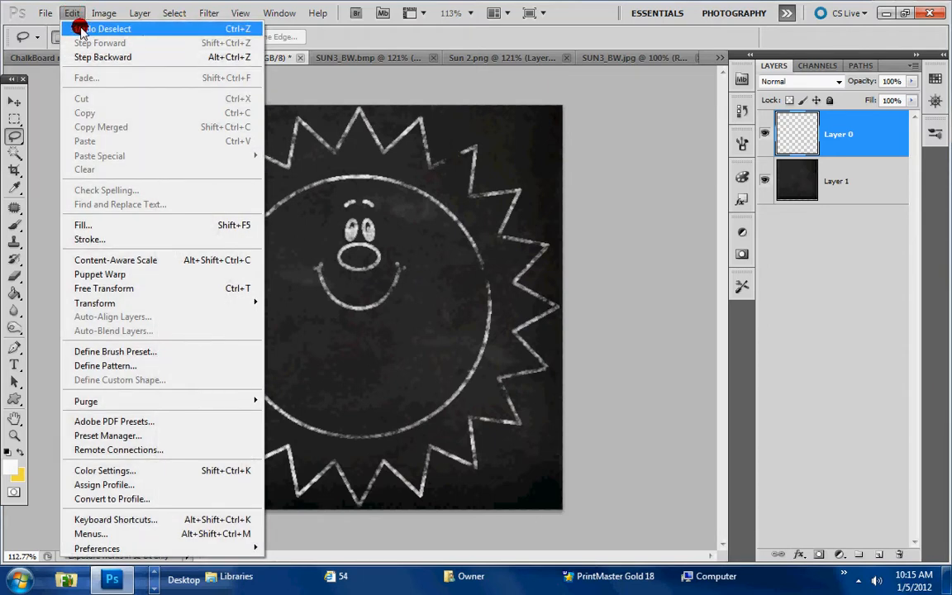
{"action": "left_click", "coordinate": [145, 30]}
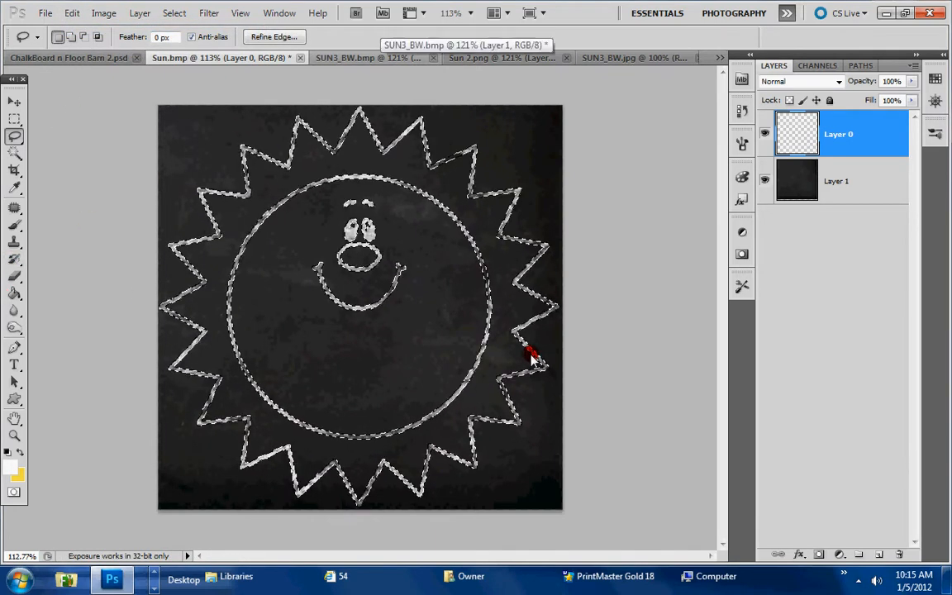
Brush over the faint spots in the chalk outline on the sun's rays and circle, and deselect it
{"action": "left_click", "coordinate": [14, 223]}
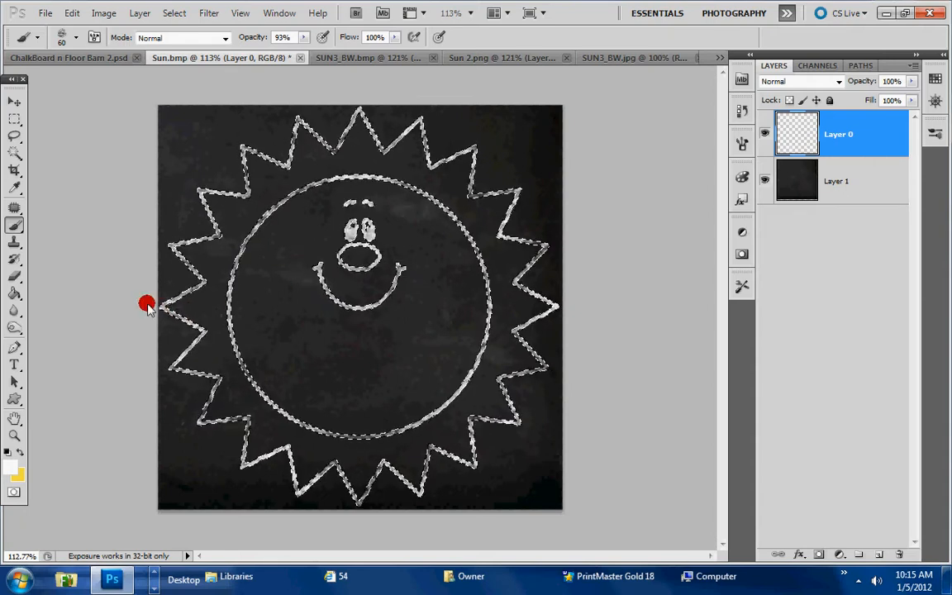
{"action": "left_click", "coordinate": [14, 136]}
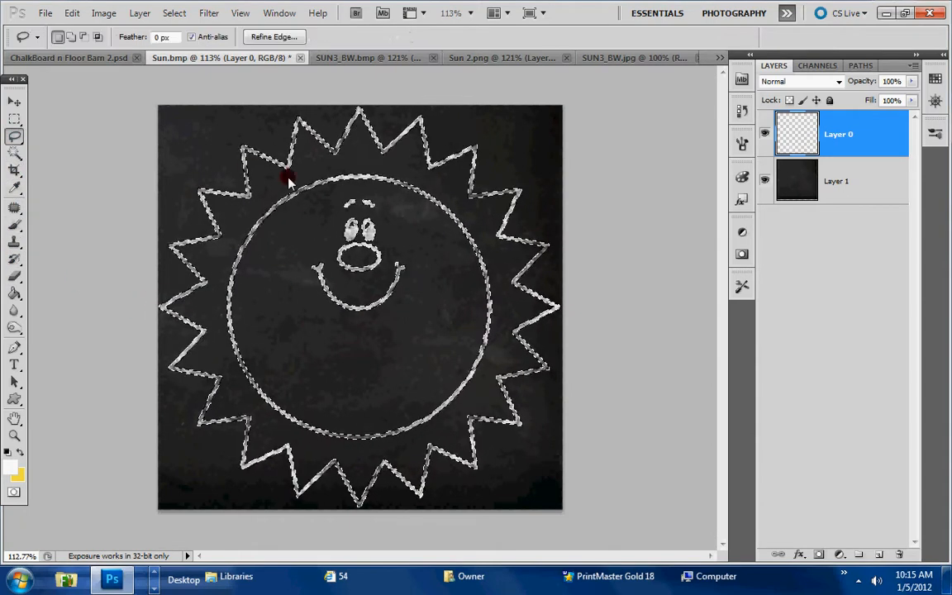
{"action": "right_click", "coordinate": [358, 157]}
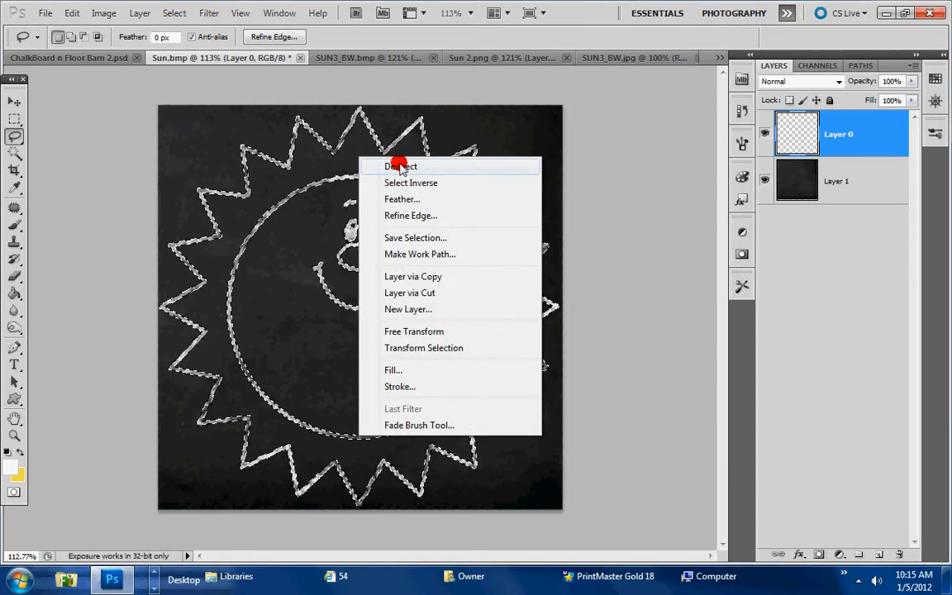
{"action": "left_click", "coordinate": [444, 166]}
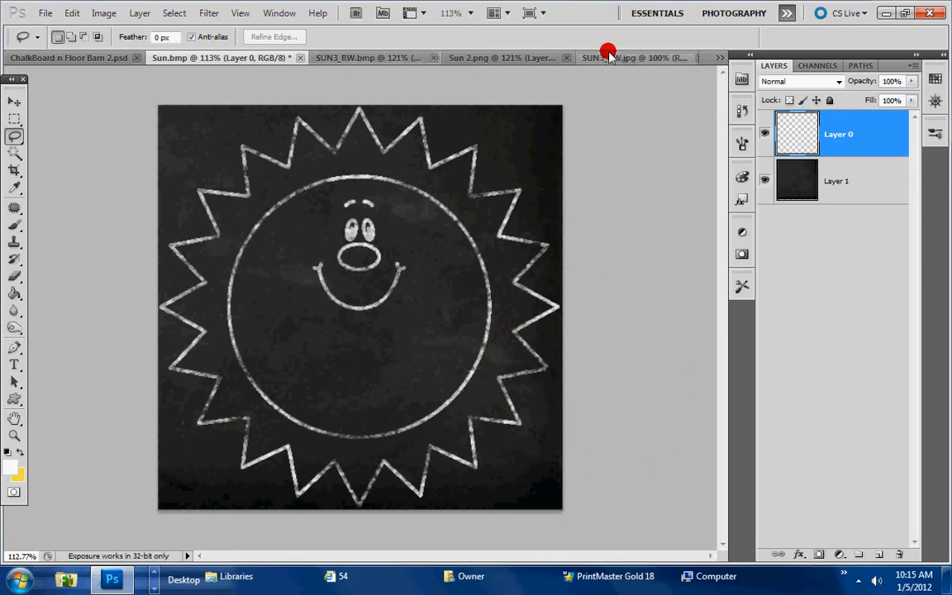
In SUN3_BW.bmp, move the black-and-white sun layer above the empty Layer 0 and delete Layer 0
{"action": "left_click", "coordinate": [350, 56]}
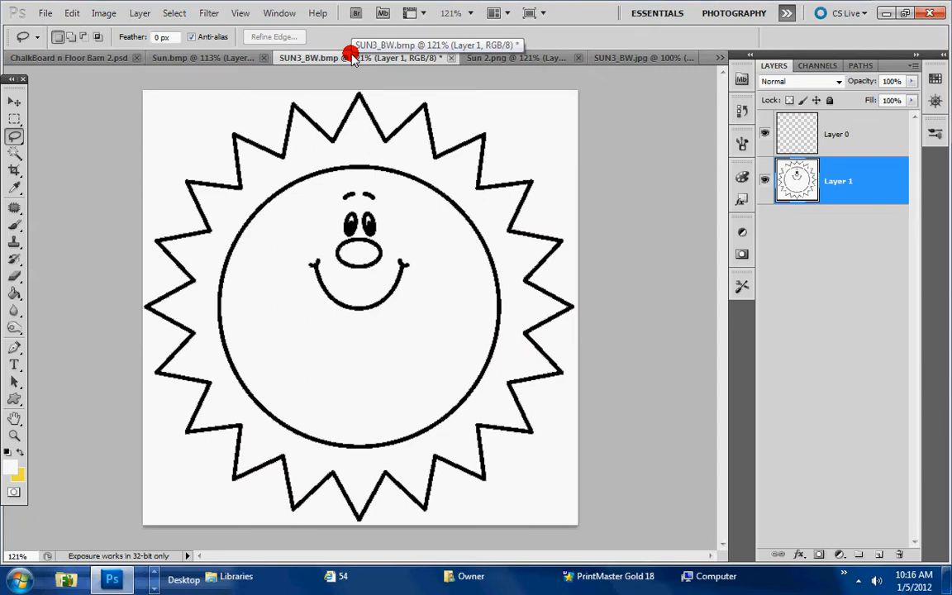
{"action": "left_click_drag", "start_coordinate": [818, 182], "coordinate": [873, 133]}
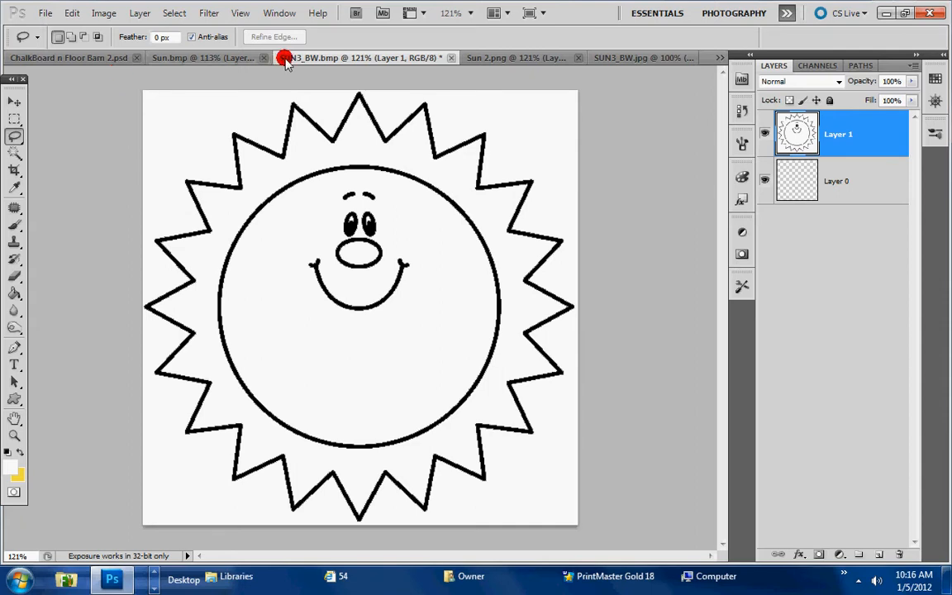
{"action": "left_click", "coordinate": [853, 189]}
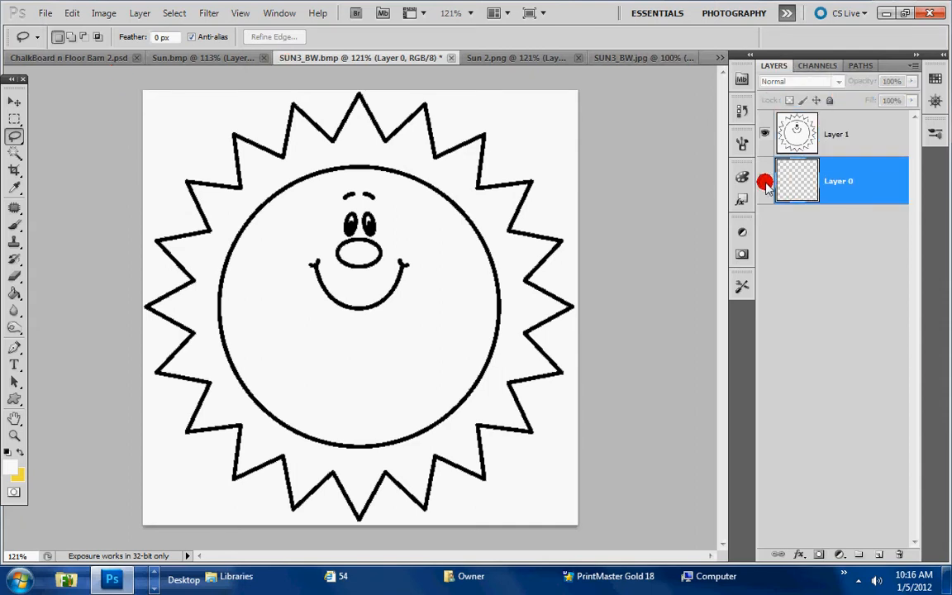
{"action": "right_click", "coordinate": [843, 185]}
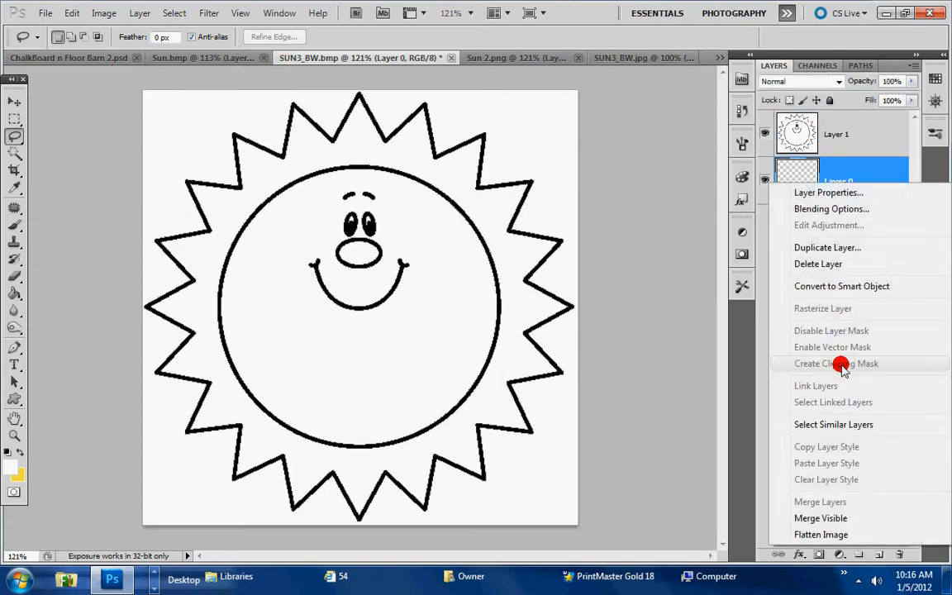
{"action": "left_click", "coordinate": [853, 263]}
{"action": "left_click", "coordinate": [447, 220]}
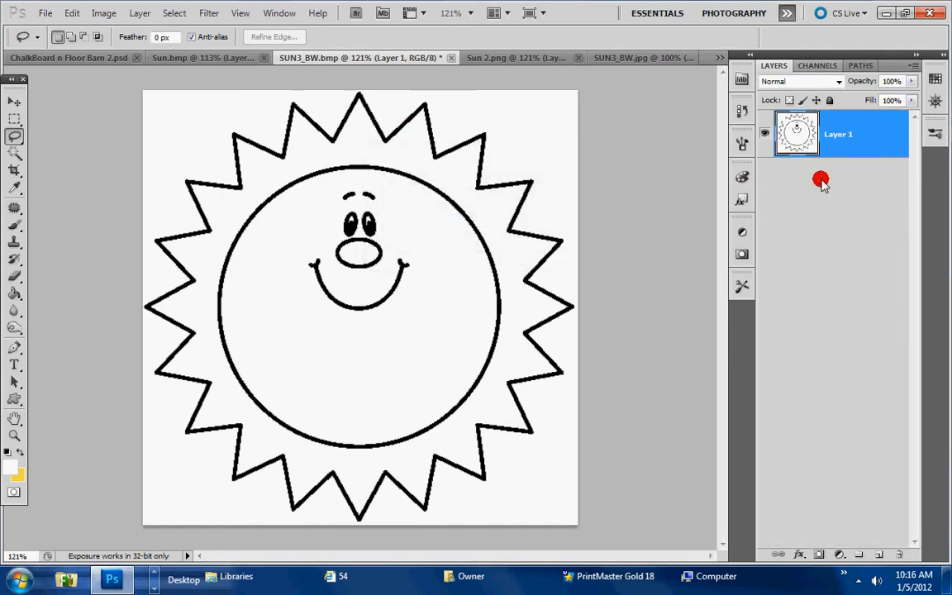
Float the Sun.bmp window, copy its chalkboard layer into SUN3_BW.bmp, and dock Sun.bmp again
{"action": "left_click", "coordinate": [214, 57]}
{"action": "left_click_drag", "start_coordinate": [247, 97], "coordinate": [192, 320]}
{"action": "left_click_drag", "start_coordinate": [823, 178], "coordinate": [368, 223]}
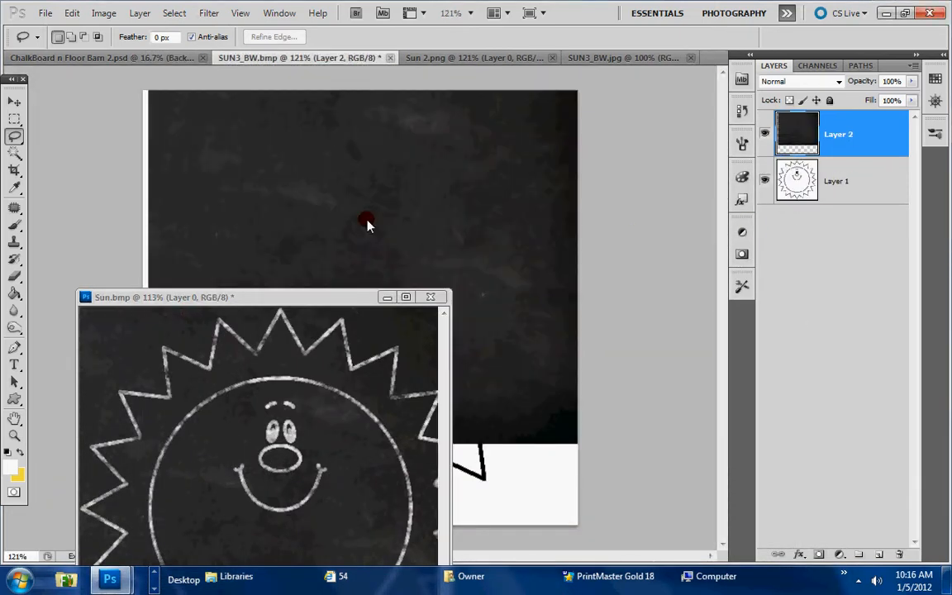
{"action": "left_click_drag", "start_coordinate": [380, 297], "coordinate": [383, 65]}
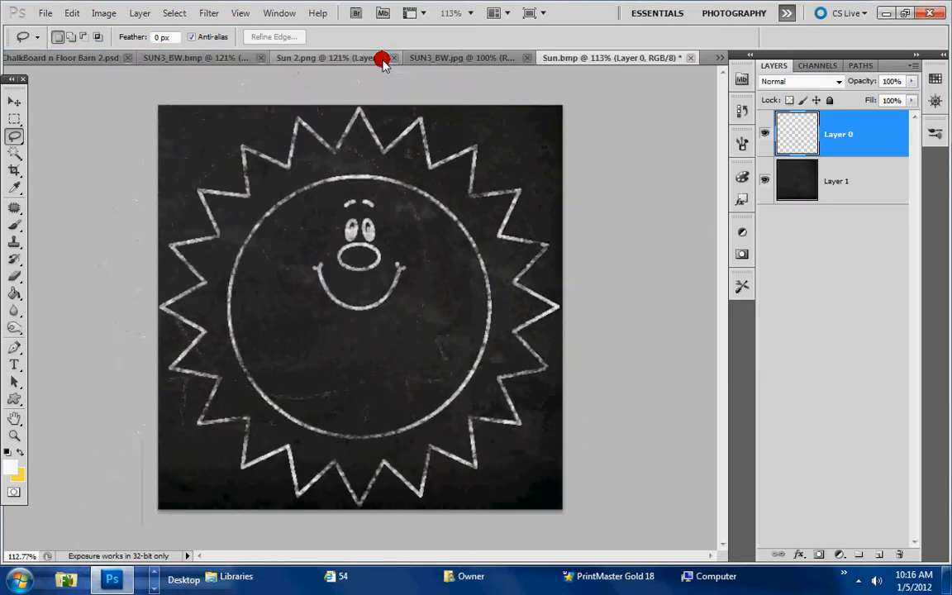
In SUN3_BW.bmp, move the chalkboard image to cover the whole canvas and place its layer beneath the sun layer
{"action": "left_click_drag", "start_coordinate": [812, 133], "coordinate": [828, 192]}
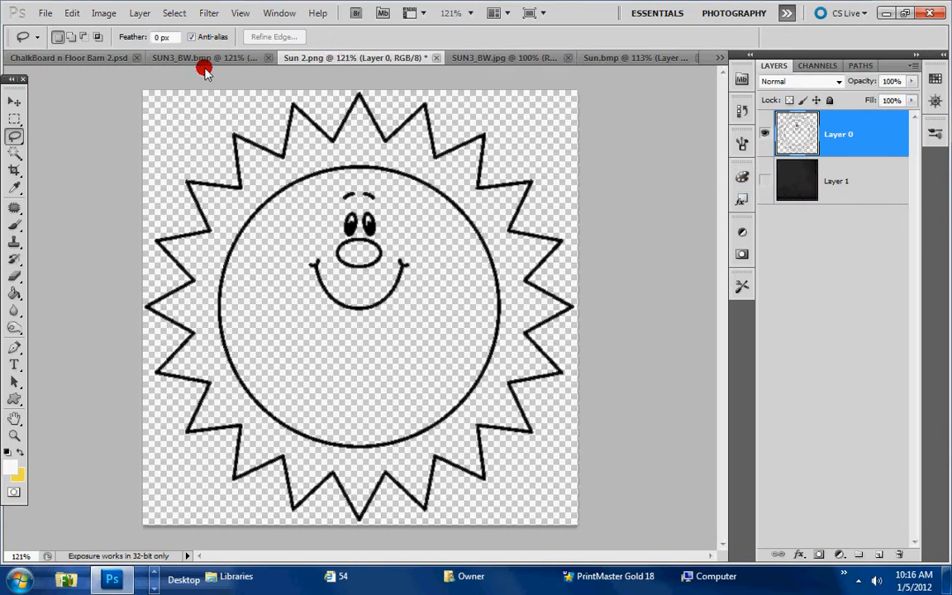
{"action": "mouse_move", "coordinate": [204, 71]}
{"action": "left_mouse_down"}
{"action": "mouse_move", "coordinate": [205, 57]}
{"action": "mouse_move", "coordinate": [384, 198]}
{"action": "mouse_move", "coordinate": [4, 98]}
{"action": "left_mouse_up"}
{"action": "left_click", "coordinate": [14, 100]}
{"action": "left_click_drag", "start_coordinate": [514, 166], "coordinate": [509, 252]}
{"action": "left_click_drag", "start_coordinate": [843, 138], "coordinate": [839, 212]}
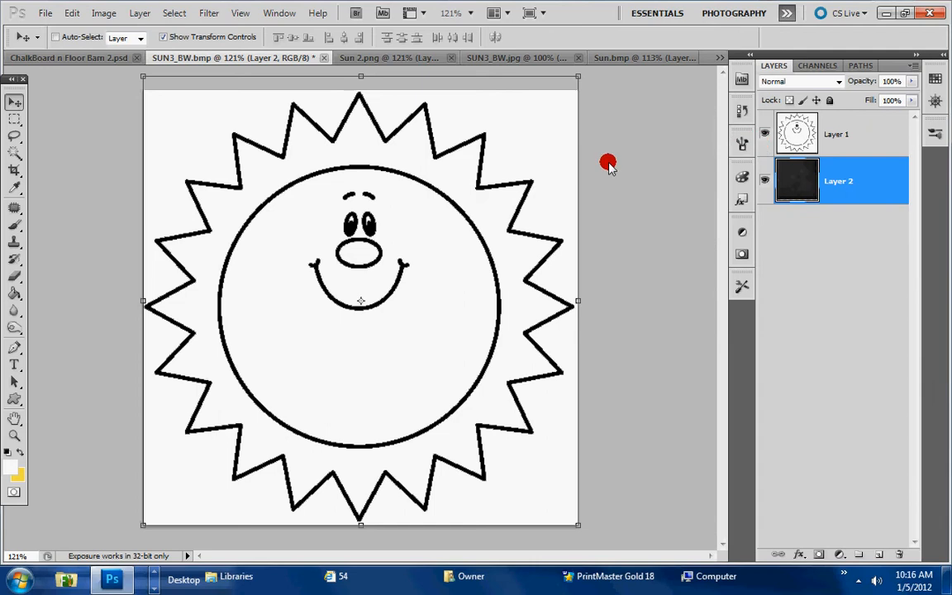
Try erasing the sun layer's white with the Magic Eraser at tolerance 40 and Contiguous off, and undo the erasure
{"action": "left_click", "coordinate": [842, 136]}
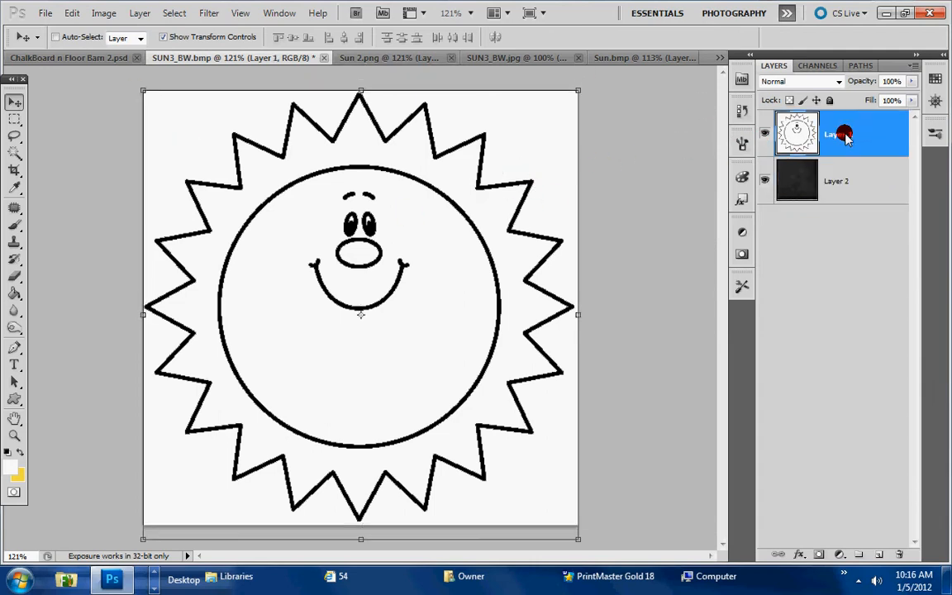
{"action": "left_click", "coordinate": [16, 275]}
{"action": "mouse_move", "coordinate": [15, 275]}
{"action": "left_mouse_down"}
{"action": "mouse_move", "coordinate": [75, 272]}
{"action": "mouse_move", "coordinate": [79, 307]}
{"action": "left_mouse_up"}
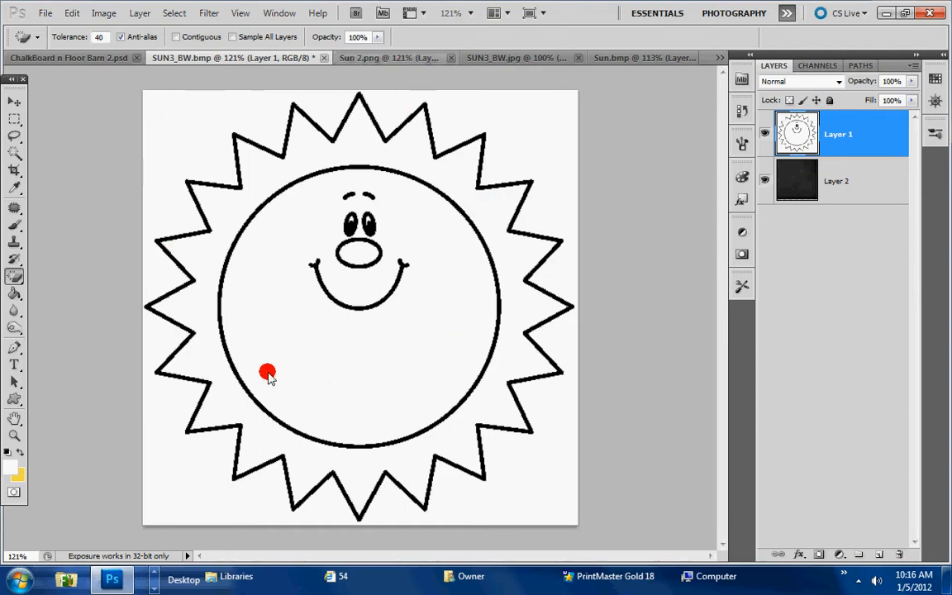
{"action": "left_click", "coordinate": [184, 122]}
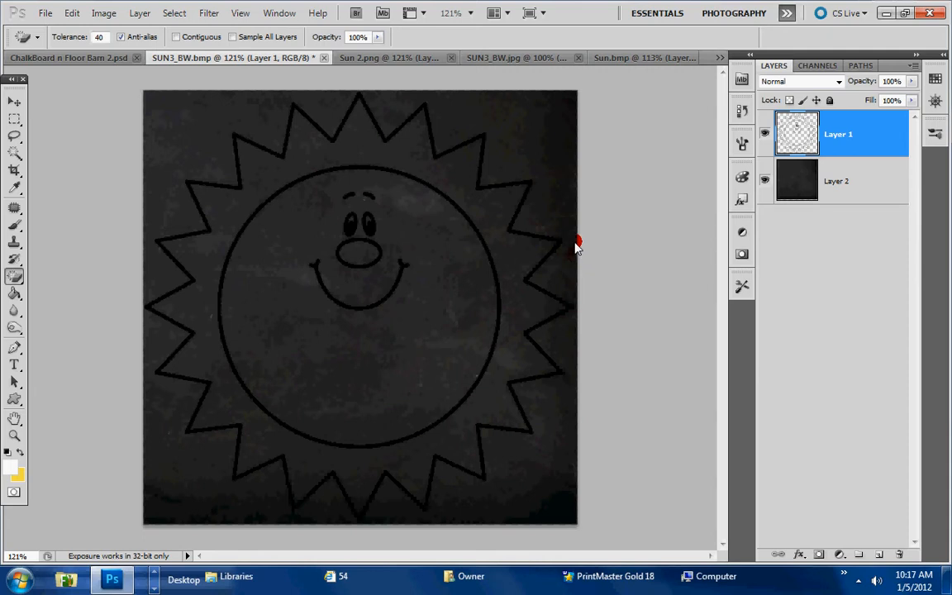
{"action": "key", "text": "ctrl+z"}
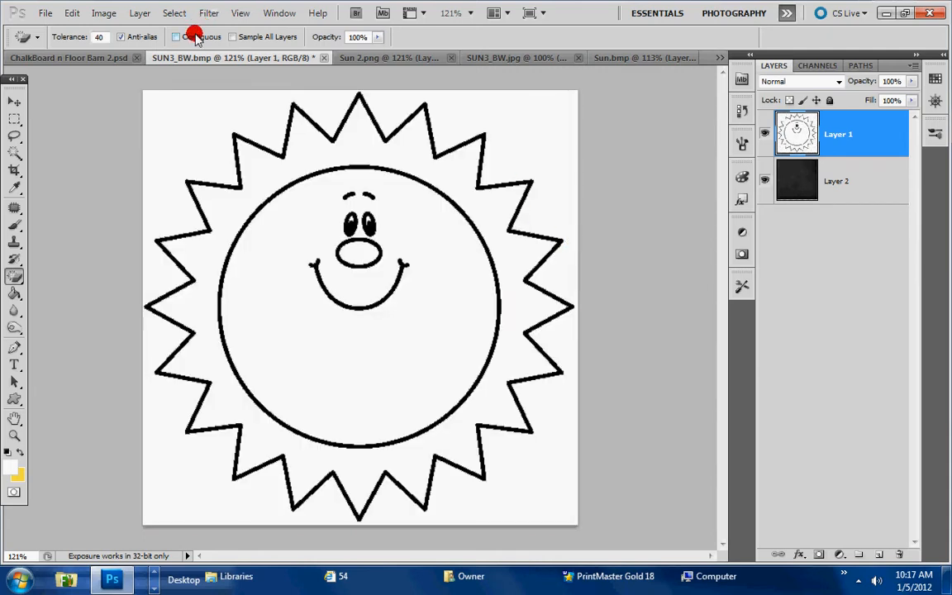
Turn on Contiguous for the Magic Eraser and erase the white around the sun and inside its rays, face, nose and eyes
{"action": "left_click", "coordinate": [167, 141]}
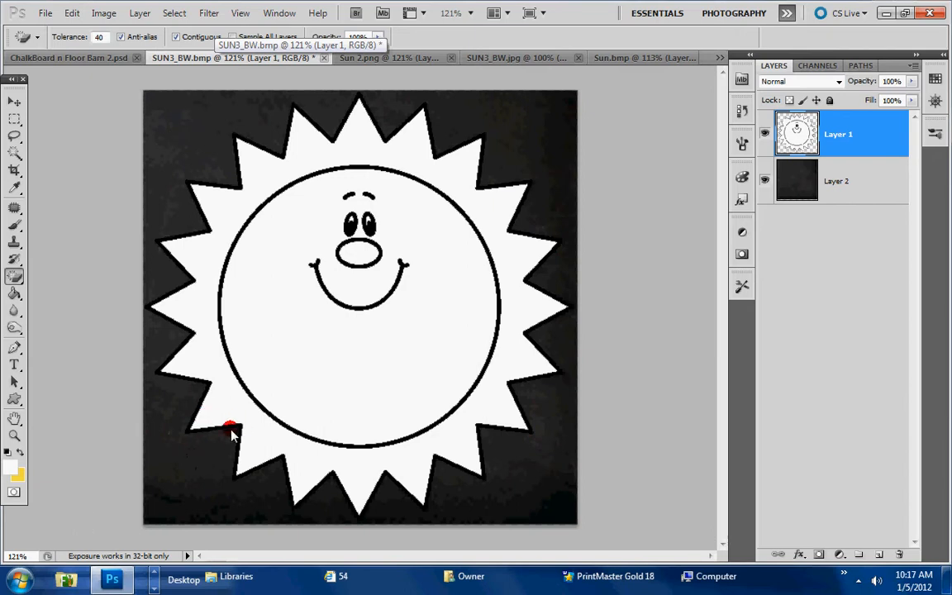
{"action": "left_click", "coordinate": [276, 441]}
{"action": "left_click", "coordinate": [339, 371]}
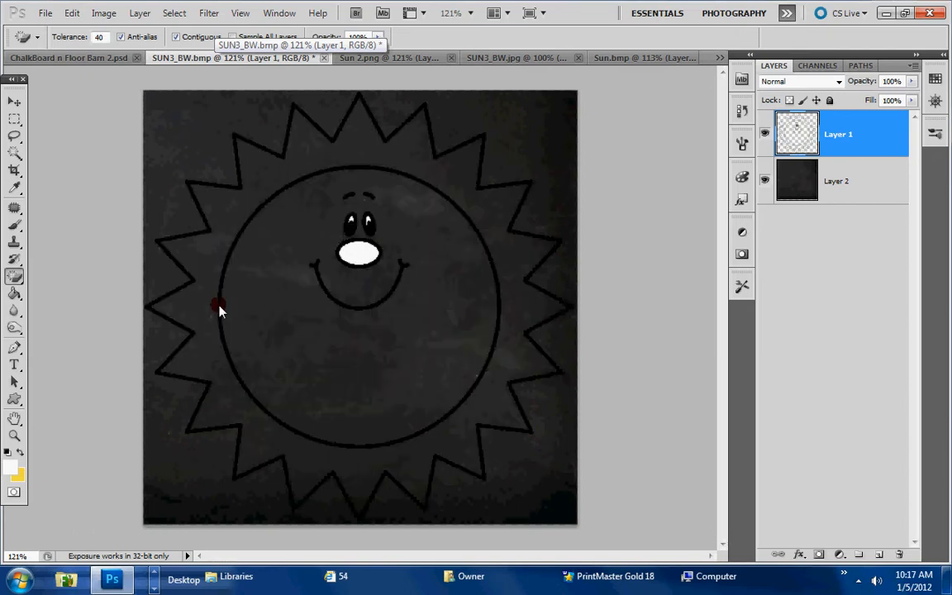
{"action": "left_click", "coordinate": [370, 260]}
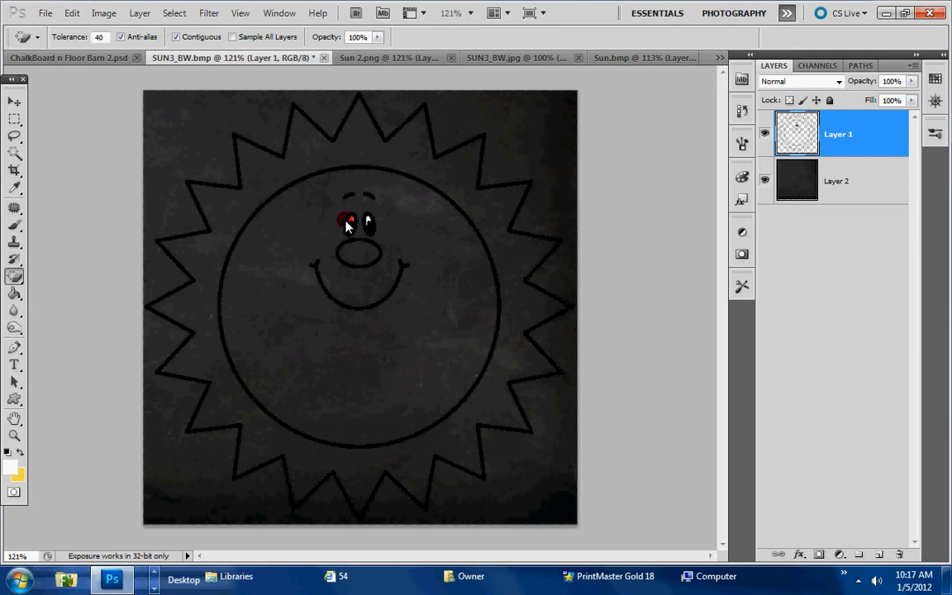
{"action": "left_click", "coordinate": [379, 223]}
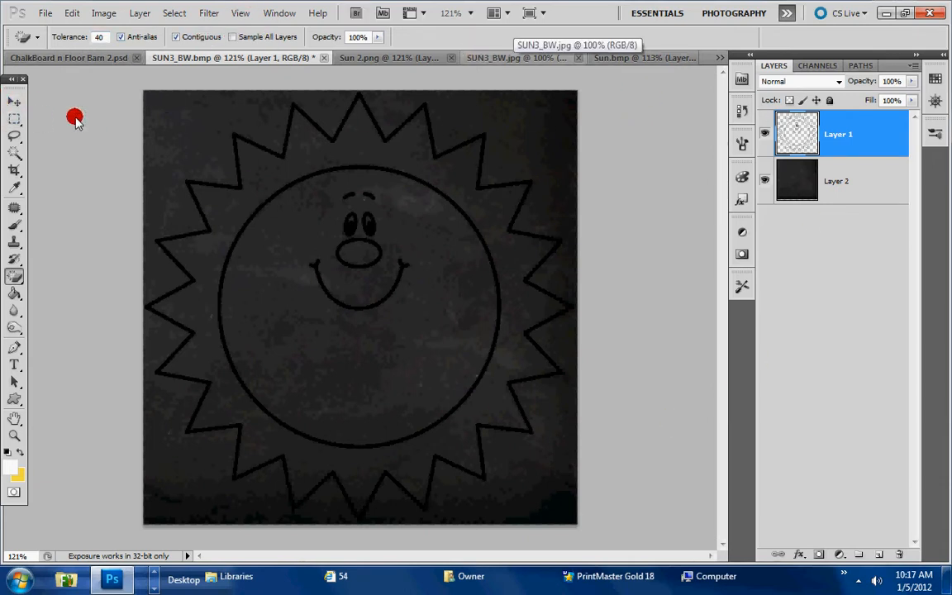
Select the sun's black outline and facial features on Layer 1 and erase them with the Eraser, keeping the selection active
{"action": "left_click", "coordinate": [12, 118]}
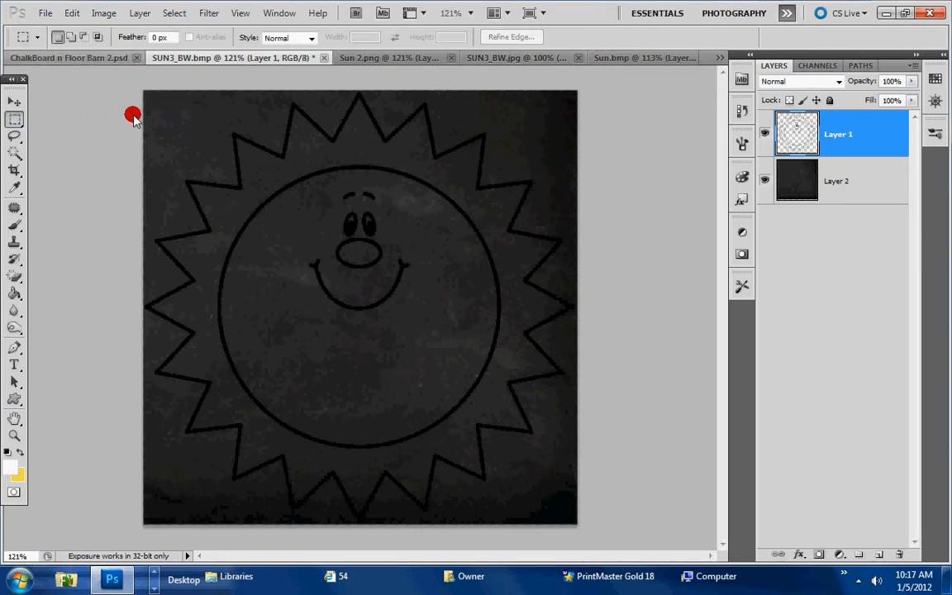
{"action": "left_click_drag", "start_coordinate": [511, 570], "coordinate": [622, 573]}
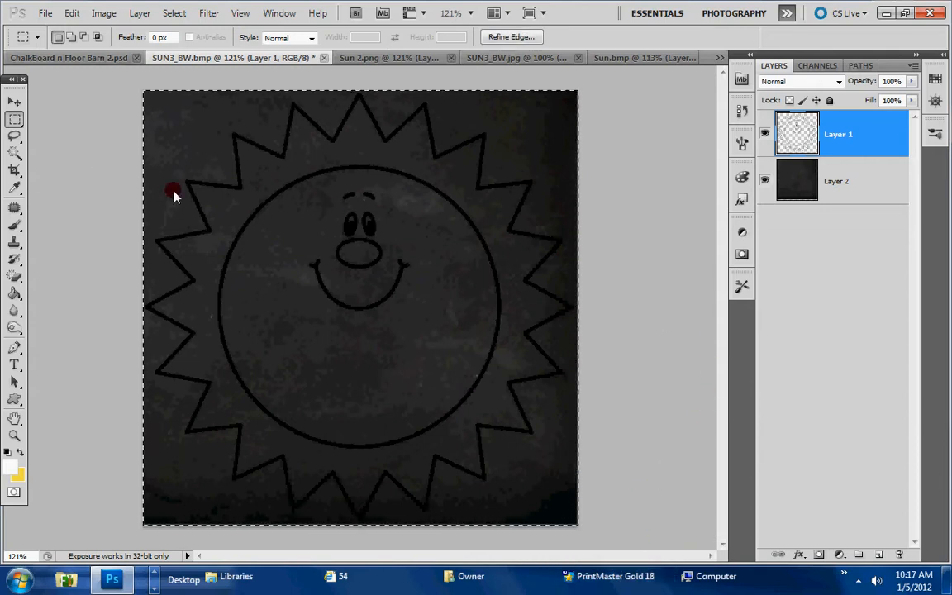
{"action": "left_click", "coordinate": [14, 100]}
{"action": "left_click", "coordinate": [459, 260]}
{"action": "left_click_drag", "start_coordinate": [459, 259], "coordinate": [454, 260]}
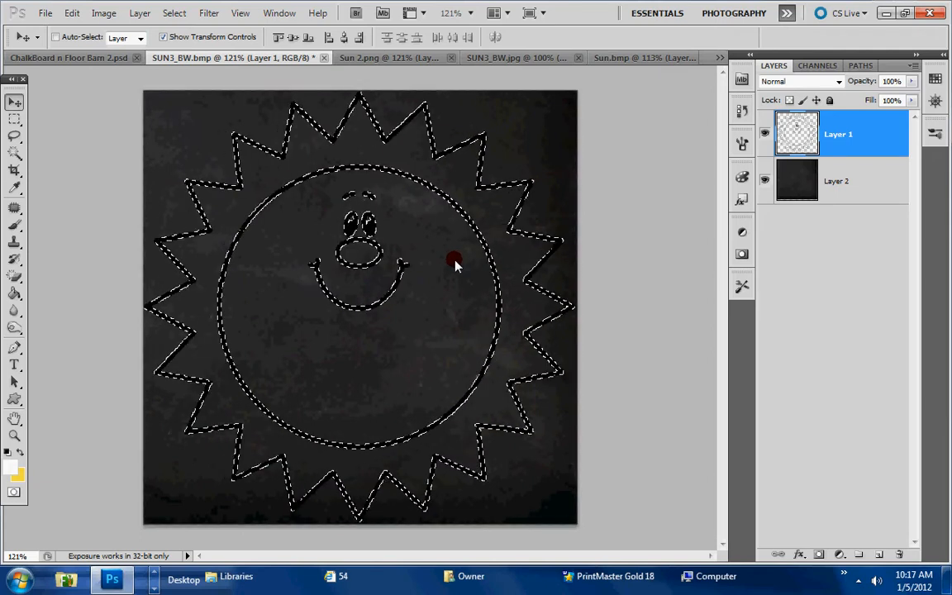
{"action": "left_click", "coordinate": [16, 275]}
{"action": "left_click", "coordinate": [71, 274]}
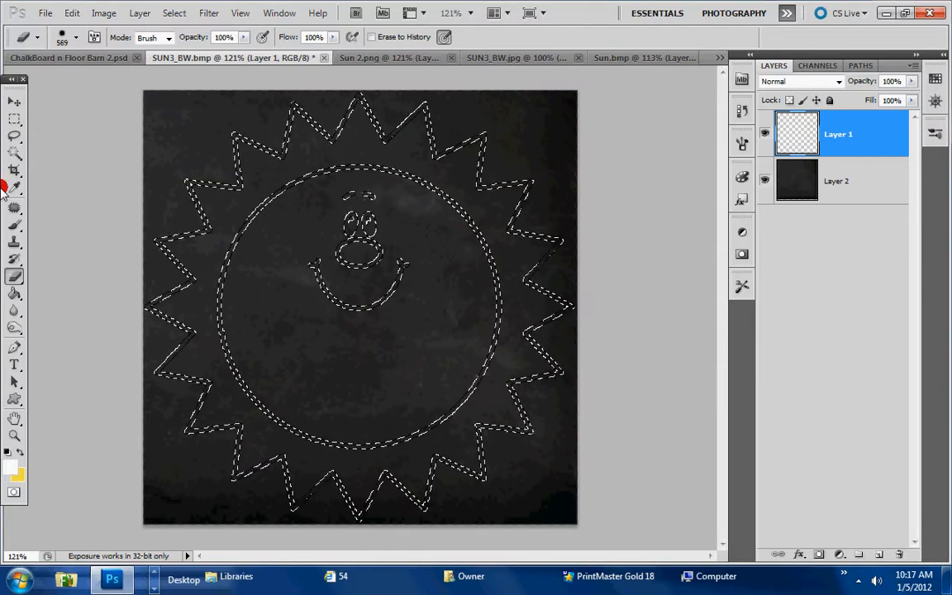
With the 60 px chalk brush at 93% opacity, make yellow the foreground color and brush over the selected sun outline and facial features
{"action": "left_click", "coordinate": [15, 221]}
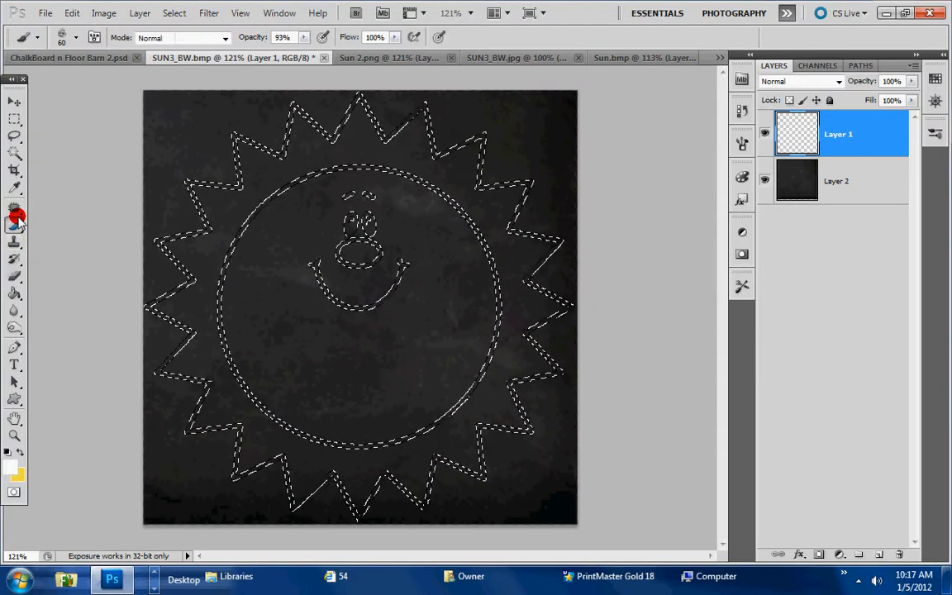
{"action": "left_click", "coordinate": [10, 465]}
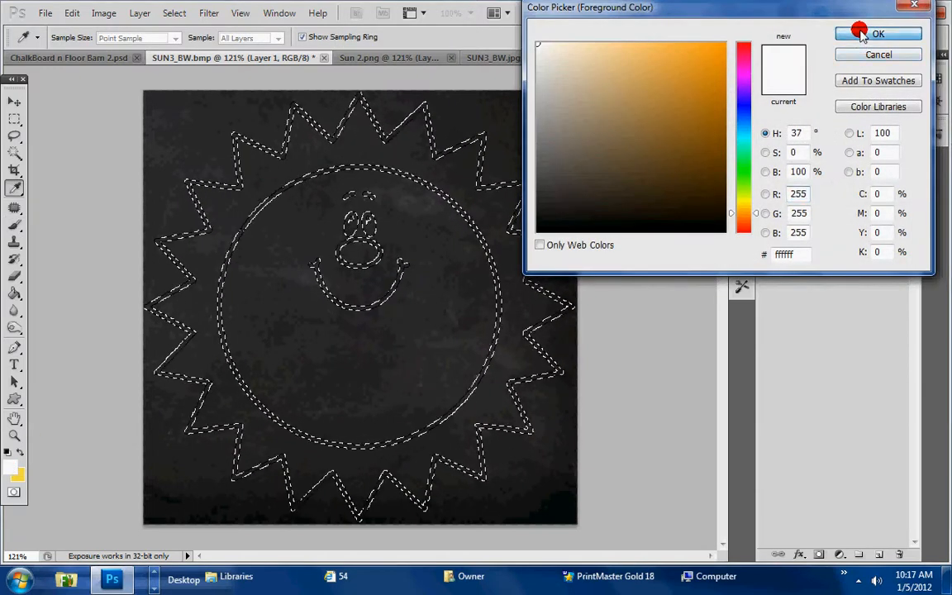
{"action": "left_click", "coordinate": [860, 35]}
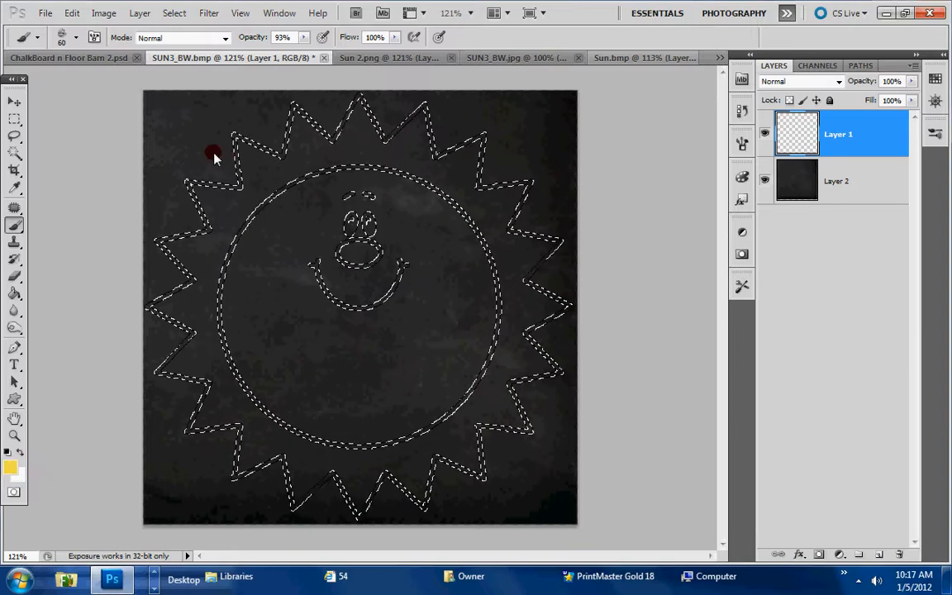
{"action": "mouse_move", "coordinate": [234, 135]}
{"action": "left_mouse_down"}
{"action": "mouse_move", "coordinate": [217, 188]}
{"action": "mouse_move", "coordinate": [186, 175]}
{"action": "mouse_move", "coordinate": [197, 233]}
{"action": "mouse_move", "coordinate": [191, 252]}
{"action": "mouse_move", "coordinate": [165, 244]}
{"action": "mouse_move", "coordinate": [196, 296]}
{"action": "mouse_move", "coordinate": [149, 318]}
{"action": "mouse_move", "coordinate": [167, 326]}
{"action": "mouse_move", "coordinate": [183, 361]}
{"action": "mouse_move", "coordinate": [161, 378]}
{"action": "mouse_move", "coordinate": [198, 380]}
{"action": "mouse_move", "coordinate": [200, 425]}
{"action": "mouse_move", "coordinate": [236, 429]}
{"action": "mouse_move", "coordinate": [262, 474]}
{"action": "mouse_move", "coordinate": [302, 467]}
{"action": "mouse_move", "coordinate": [274, 498]}
{"action": "mouse_move", "coordinate": [315, 507]}
{"action": "mouse_move", "coordinate": [335, 491]}
{"action": "mouse_move", "coordinate": [350, 506]}
{"action": "mouse_move", "coordinate": [379, 507]}
{"action": "mouse_move", "coordinate": [394, 492]}
{"action": "mouse_move", "coordinate": [420, 511]}
{"action": "mouse_move", "coordinate": [439, 508]}
{"action": "mouse_move", "coordinate": [434, 451]}
{"action": "mouse_move", "coordinate": [489, 471]}
{"action": "mouse_move", "coordinate": [489, 426]}
{"action": "mouse_move", "coordinate": [526, 421]}
{"action": "mouse_move", "coordinate": [515, 397]}
{"action": "mouse_move", "coordinate": [524, 378]}
{"action": "mouse_move", "coordinate": [558, 378]}
{"action": "mouse_move", "coordinate": [530, 346]}
{"action": "mouse_move", "coordinate": [577, 304]}
{"action": "mouse_move", "coordinate": [522, 277]}
{"action": "mouse_move", "coordinate": [558, 249]}
{"action": "mouse_move", "coordinate": [509, 237]}
{"action": "mouse_move", "coordinate": [530, 177]}
{"action": "mouse_move", "coordinate": [470, 178]}
{"action": "mouse_move", "coordinate": [491, 143]}
{"action": "mouse_move", "coordinate": [468, 131]}
{"action": "mouse_move", "coordinate": [420, 153]}
{"action": "mouse_move", "coordinate": [421, 105]}
{"action": "mouse_move", "coordinate": [386, 151]}
{"action": "mouse_move", "coordinate": [363, 103]}
{"action": "mouse_move", "coordinate": [328, 86]}
{"action": "mouse_move", "coordinate": [337, 132]}
{"action": "mouse_move", "coordinate": [297, 105]}
{"action": "mouse_move", "coordinate": [274, 151]}
{"action": "mouse_move", "coordinate": [364, 98]}
{"action": "mouse_move", "coordinate": [440, 164]}
{"action": "mouse_move", "coordinate": [472, 162]}
{"action": "mouse_move", "coordinate": [490, 228]}
{"action": "mouse_move", "coordinate": [453, 212]}
{"action": "mouse_move", "coordinate": [397, 164]}
{"action": "mouse_move", "coordinate": [329, 164]}
{"action": "mouse_move", "coordinate": [295, 201]}
{"action": "left_mouse_up"}
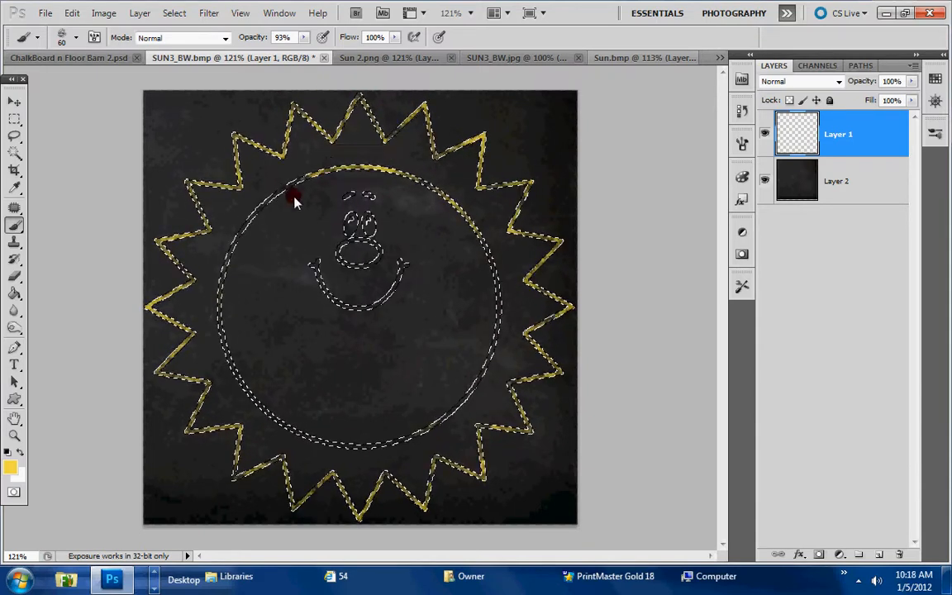
{"action": "left_click_drag", "start_coordinate": [233, 299], "coordinate": [297, 428]}
{"action": "mouse_move", "coordinate": [486, 307]}
{"action": "left_mouse_down"}
{"action": "mouse_move", "coordinate": [394, 165]}
{"action": "mouse_move", "coordinate": [351, 235]}
{"action": "mouse_move", "coordinate": [393, 268]}
{"action": "left_mouse_up"}
{"action": "mouse_move", "coordinate": [312, 262]}
{"action": "left_mouse_down"}
{"action": "mouse_move", "coordinate": [336, 301]}
{"action": "mouse_move", "coordinate": [362, 266]}
{"action": "left_mouse_up"}
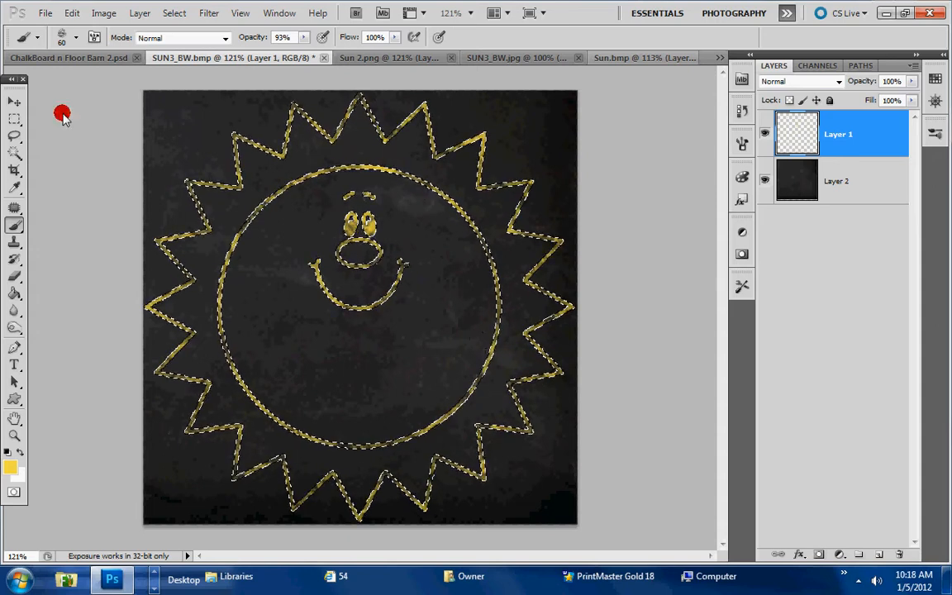
Deselect the yellow chalk outline of the sun using the Lasso tool
{"action": "left_click", "coordinate": [14, 135]}
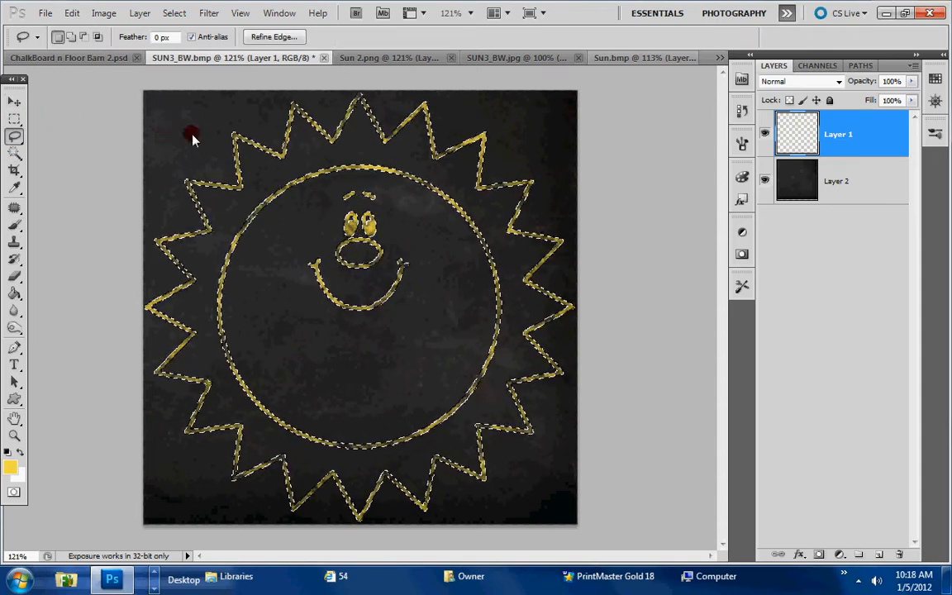
{"action": "right_click", "coordinate": [405, 154]}
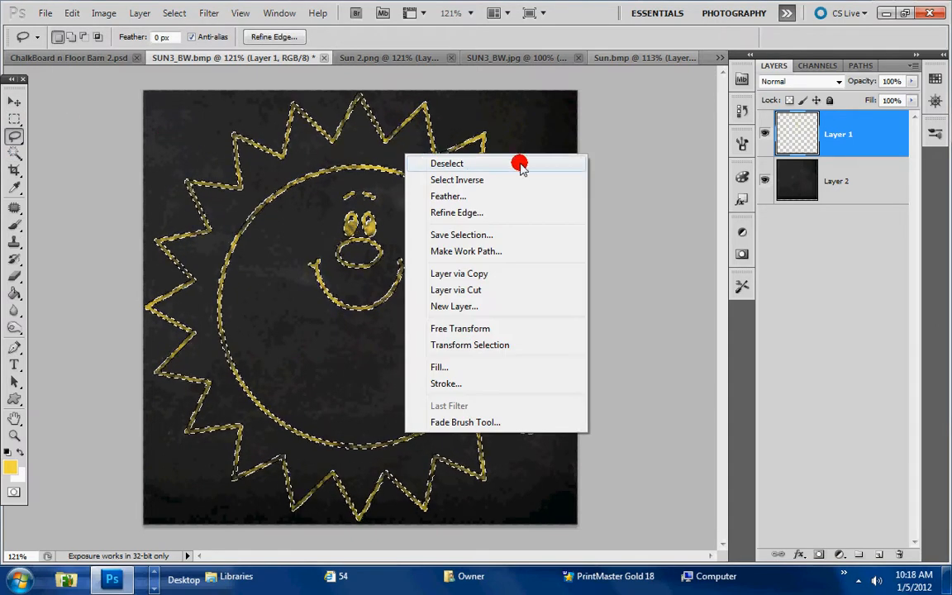
{"action": "left_click", "coordinate": [484, 164]}
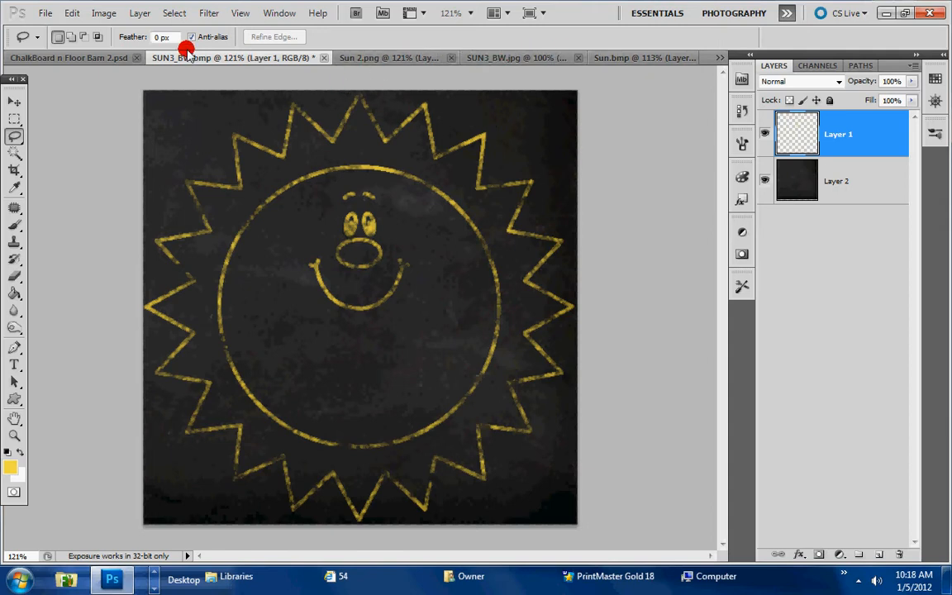
In Sun 2.png, marquee-select the entire canvas on Layer 0 and show the chalkboard background layer
{"action": "left_click", "coordinate": [387, 59]}
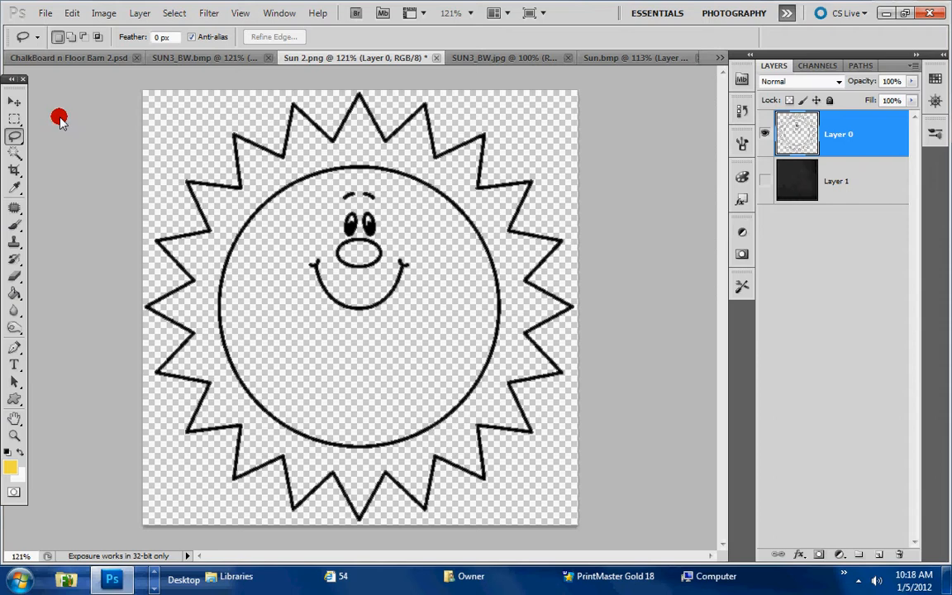
{"action": "left_click", "coordinate": [14, 120]}
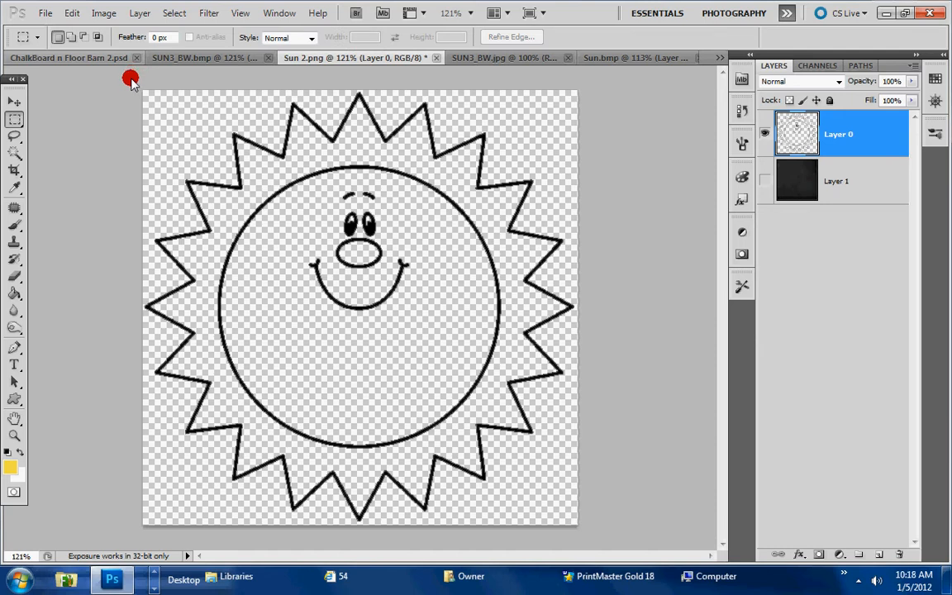
{"action": "left_click_drag", "start_coordinate": [609, 591], "coordinate": [608, 591]}
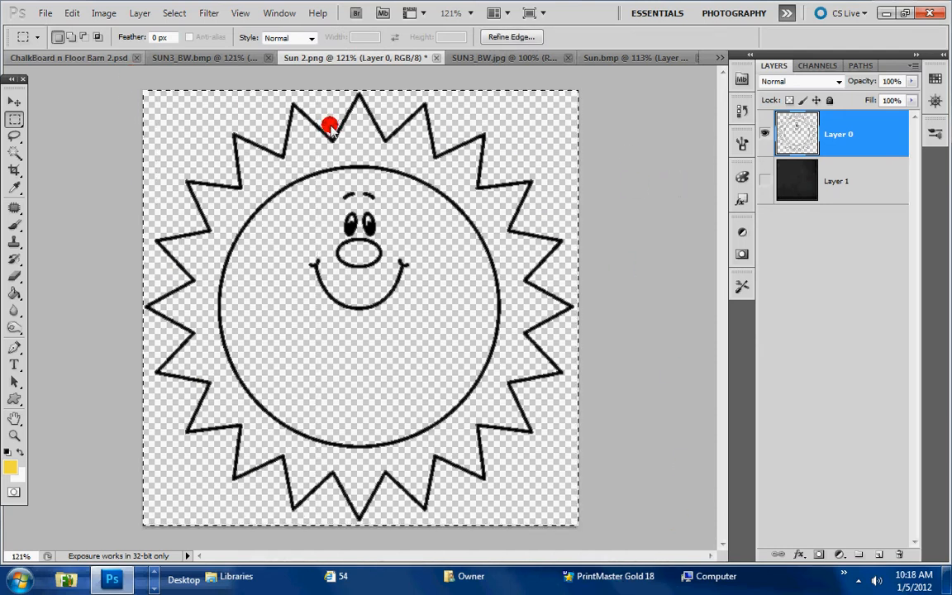
{"action": "left_click", "coordinate": [766, 181]}
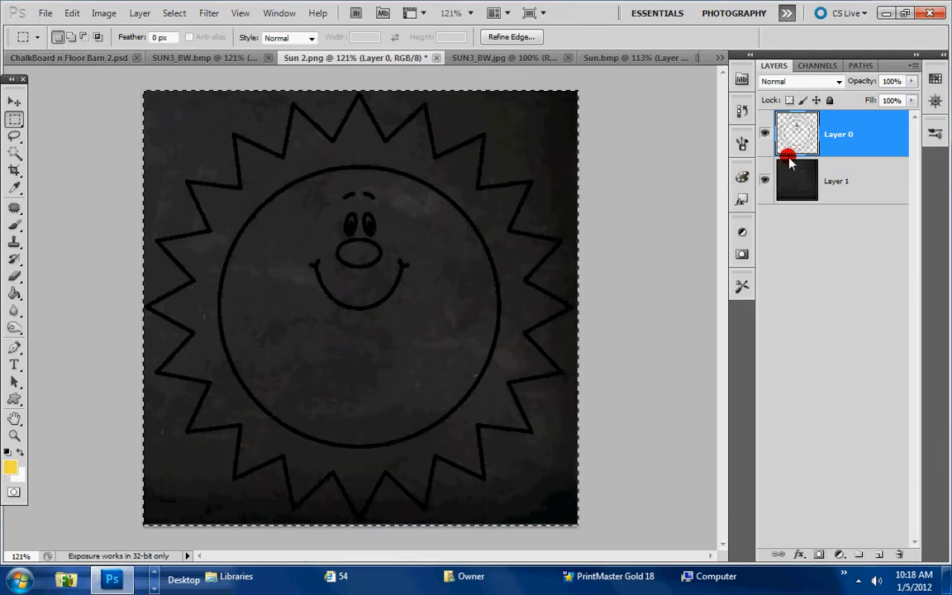
Shrink the selection to the sun's black outline and facial features with the Move tool, then erase them while keeping the selection
{"action": "left_click", "coordinate": [14, 101]}
{"action": "left_click_drag", "start_coordinate": [440, 357], "coordinate": [442, 353]}
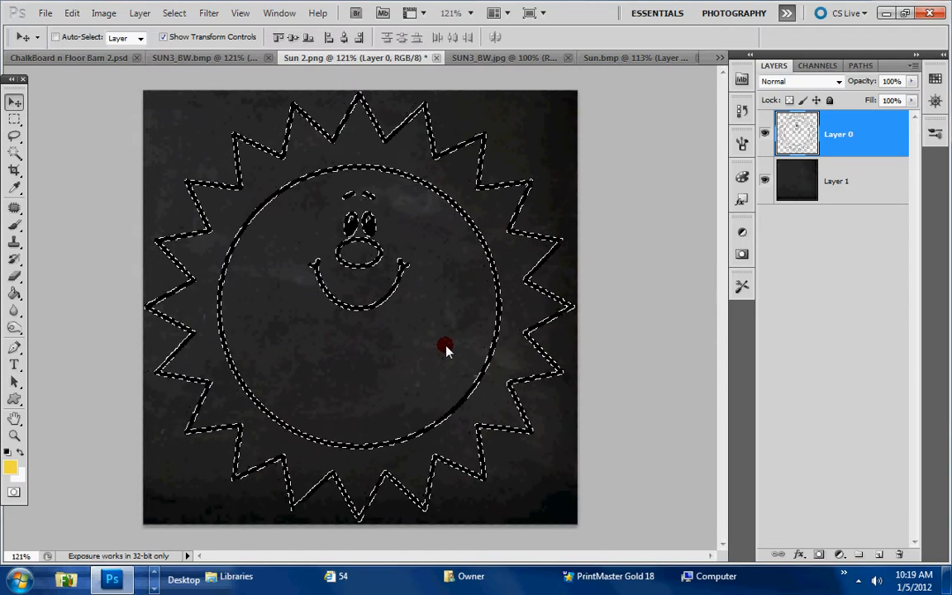
{"action": "left_click", "coordinate": [14, 276]}
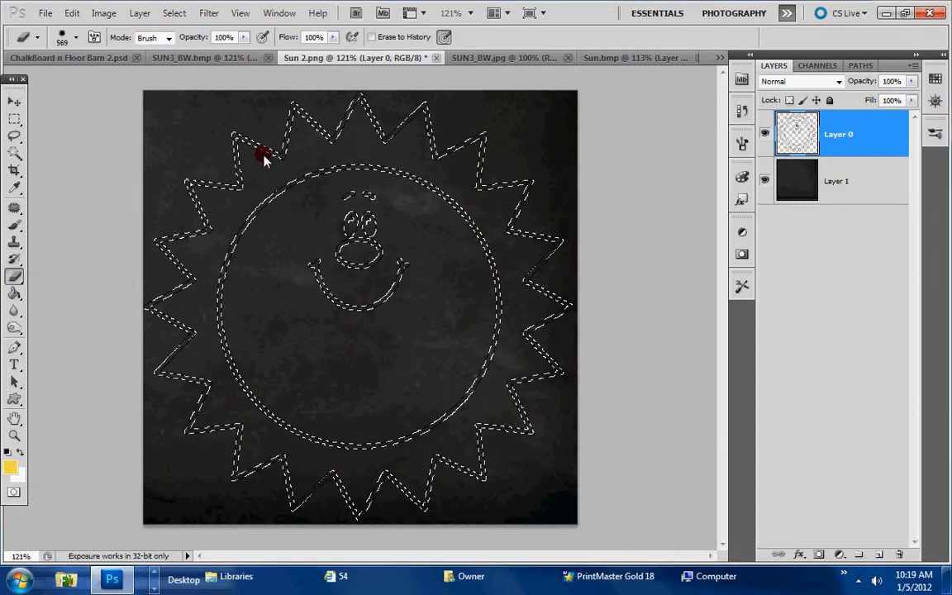
{"action": "mouse_move", "coordinate": [253, 170]}
{"action": "left_mouse_down"}
{"action": "mouse_move", "coordinate": [408, 142]}
{"action": "mouse_move", "coordinate": [208, 137]}
{"action": "mouse_move", "coordinate": [160, 400]}
{"action": "left_mouse_up"}
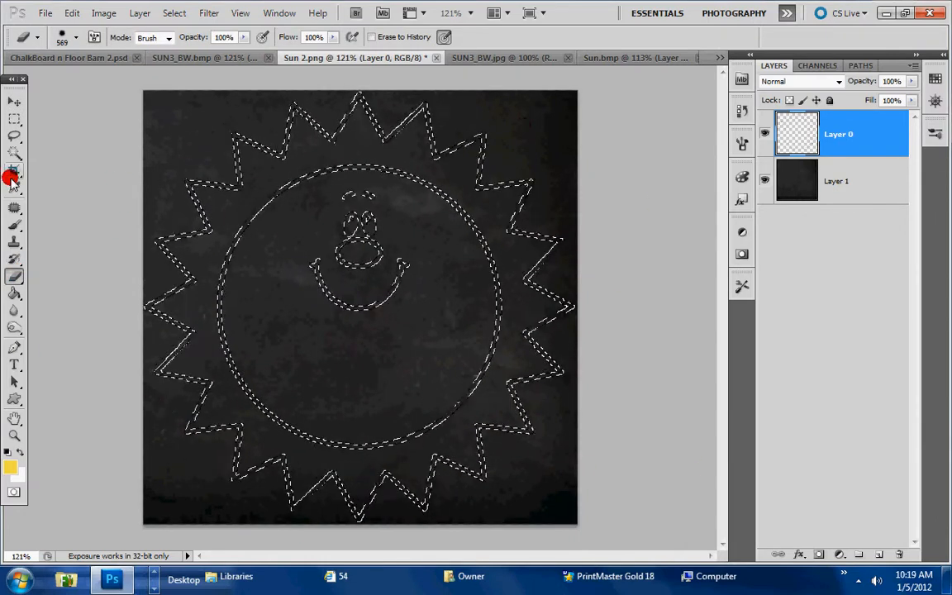
Set the foreground color to orange f5b740
{"action": "left_click", "coordinate": [14, 223]}
{"action": "key", "text": "i"}
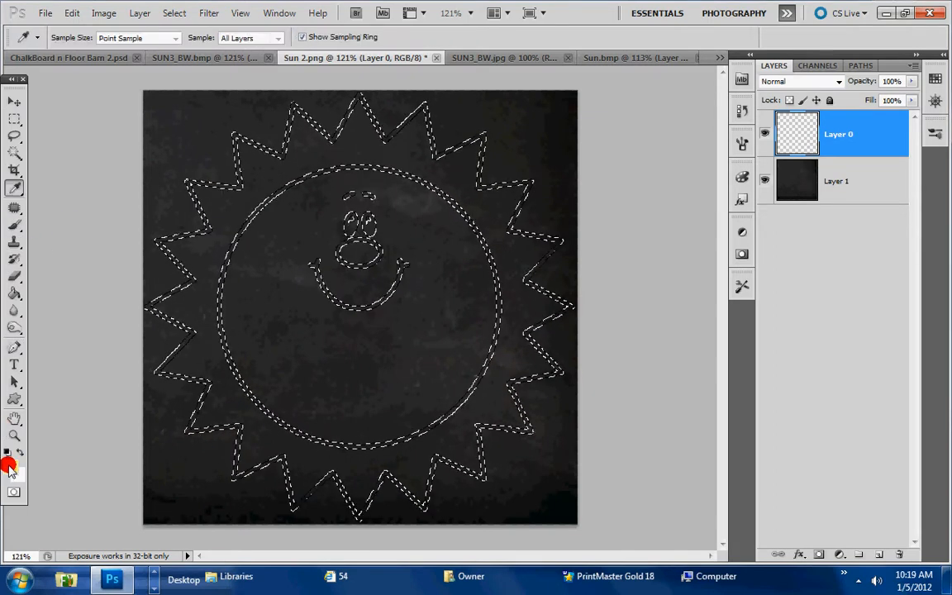
{"action": "left_click", "coordinate": [10, 467]}
{"action": "left_click", "coordinate": [747, 213]}
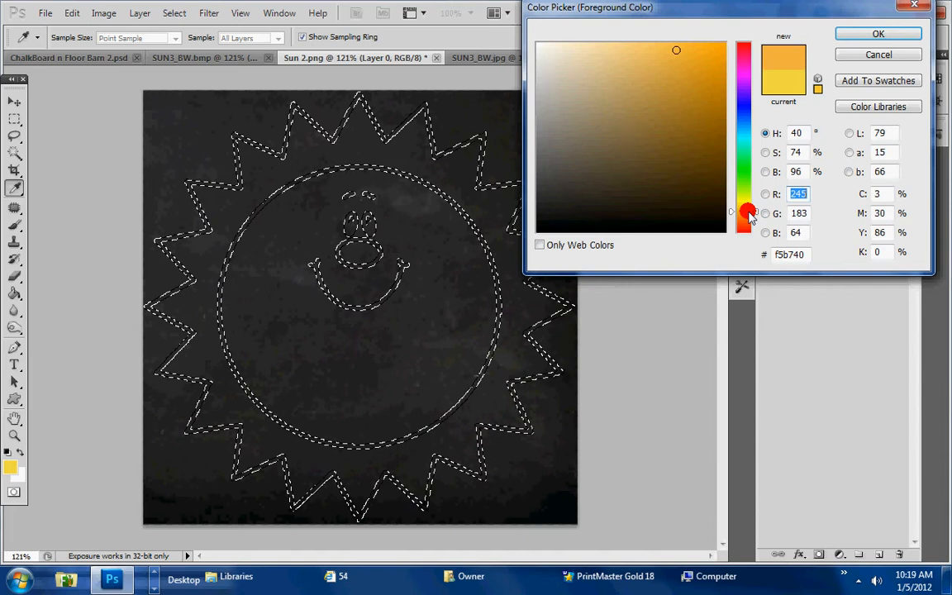
{"action": "left_click", "coordinate": [877, 33]}
{"action": "key", "text": "p"}
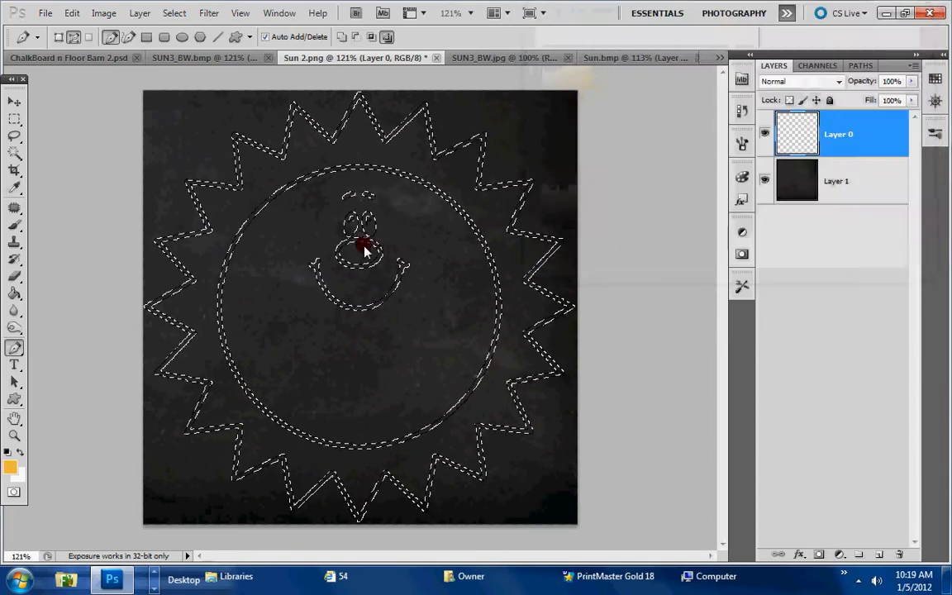
Brush orange chalk over the selected sun rays, circle and facial features with the 60 px brush at 93% opacity, then deselect
{"action": "left_click", "coordinate": [12, 226]}
{"action": "mouse_move", "coordinate": [201, 230]}
{"action": "left_mouse_down"}
{"action": "mouse_move", "coordinate": [184, 177]}
{"action": "mouse_move", "coordinate": [217, 183]}
{"action": "mouse_move", "coordinate": [206, 220]}
{"action": "mouse_move", "coordinate": [207, 176]}
{"action": "mouse_move", "coordinate": [226, 187]}
{"action": "mouse_move", "coordinate": [238, 137]}
{"action": "mouse_move", "coordinate": [287, 157]}
{"action": "mouse_move", "coordinate": [289, 111]}
{"action": "mouse_move", "coordinate": [322, 131]}
{"action": "mouse_move", "coordinate": [346, 127]}
{"action": "mouse_move", "coordinate": [360, 97]}
{"action": "mouse_move", "coordinate": [370, 132]}
{"action": "mouse_move", "coordinate": [387, 145]}
{"action": "mouse_move", "coordinate": [415, 107]}
{"action": "mouse_move", "coordinate": [456, 125]}
{"action": "mouse_move", "coordinate": [432, 164]}
{"action": "mouse_move", "coordinate": [480, 140]}
{"action": "mouse_move", "coordinate": [485, 191]}
{"action": "mouse_move", "coordinate": [536, 185]}
{"action": "mouse_move", "coordinate": [522, 221]}
{"action": "mouse_move", "coordinate": [559, 240]}
{"action": "mouse_move", "coordinate": [544, 261]}
{"action": "mouse_move", "coordinate": [542, 302]}
{"action": "mouse_move", "coordinate": [586, 324]}
{"action": "mouse_move", "coordinate": [531, 333]}
{"action": "mouse_move", "coordinate": [565, 371]}
{"action": "mouse_move", "coordinate": [514, 390]}
{"action": "mouse_move", "coordinate": [528, 428]}
{"action": "mouse_move", "coordinate": [492, 442]}
{"action": "mouse_move", "coordinate": [482, 436]}
{"action": "mouse_move", "coordinate": [479, 485]}
{"action": "mouse_move", "coordinate": [438, 469]}
{"action": "mouse_move", "coordinate": [414, 501]}
{"action": "mouse_move", "coordinate": [374, 477]}
{"action": "mouse_move", "coordinate": [365, 509]}
{"action": "mouse_move", "coordinate": [349, 505]}
{"action": "mouse_move", "coordinate": [337, 450]}
{"action": "mouse_move", "coordinate": [302, 494]}
{"action": "mouse_move", "coordinate": [263, 465]}
{"action": "mouse_move", "coordinate": [269, 447]}
{"action": "mouse_move", "coordinate": [231, 470]}
{"action": "mouse_move", "coordinate": [223, 438]}
{"action": "mouse_move", "coordinate": [212, 428]}
{"action": "mouse_move", "coordinate": [192, 431]}
{"action": "mouse_move", "coordinate": [198, 376]}
{"action": "mouse_move", "coordinate": [162, 367]}
{"action": "mouse_move", "coordinate": [177, 312]}
{"action": "mouse_move", "coordinate": [151, 299]}
{"action": "mouse_move", "coordinate": [189, 273]}
{"action": "mouse_move", "coordinate": [182, 236]}
{"action": "left_mouse_up"}
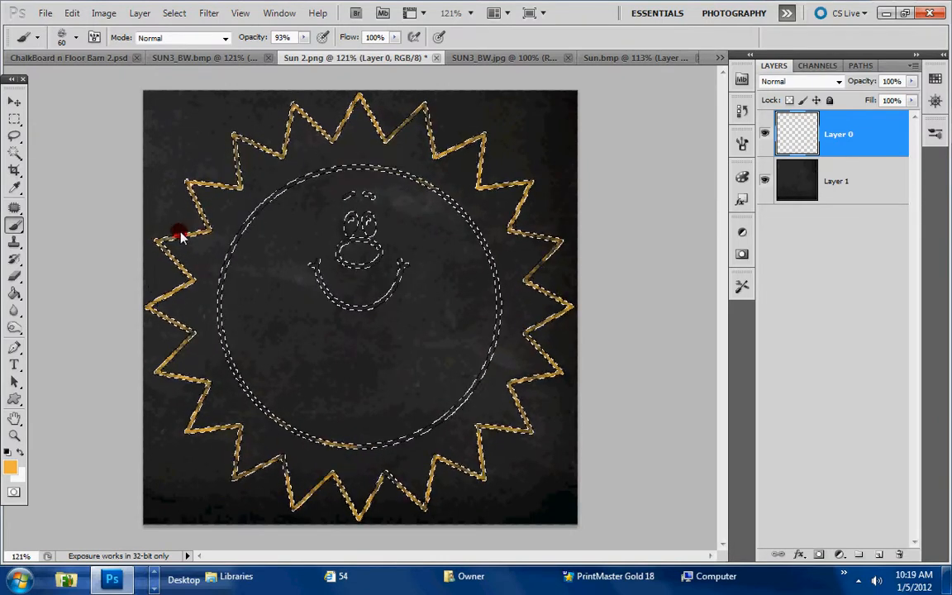
{"action": "mouse_move", "coordinate": [220, 304]}
{"action": "left_mouse_down"}
{"action": "mouse_move", "coordinate": [223, 330]}
{"action": "mouse_move", "coordinate": [282, 423]}
{"action": "mouse_move", "coordinate": [411, 441]}
{"action": "mouse_move", "coordinate": [484, 333]}
{"action": "mouse_move", "coordinate": [478, 226]}
{"action": "mouse_move", "coordinate": [315, 178]}
{"action": "mouse_move", "coordinate": [216, 281]}
{"action": "mouse_move", "coordinate": [340, 173]}
{"action": "mouse_move", "coordinate": [357, 229]}
{"action": "mouse_move", "coordinate": [353, 289]}
{"action": "mouse_move", "coordinate": [368, 299]}
{"action": "mouse_move", "coordinate": [342, 197]}
{"action": "mouse_move", "coordinate": [398, 326]}
{"action": "left_mouse_up"}
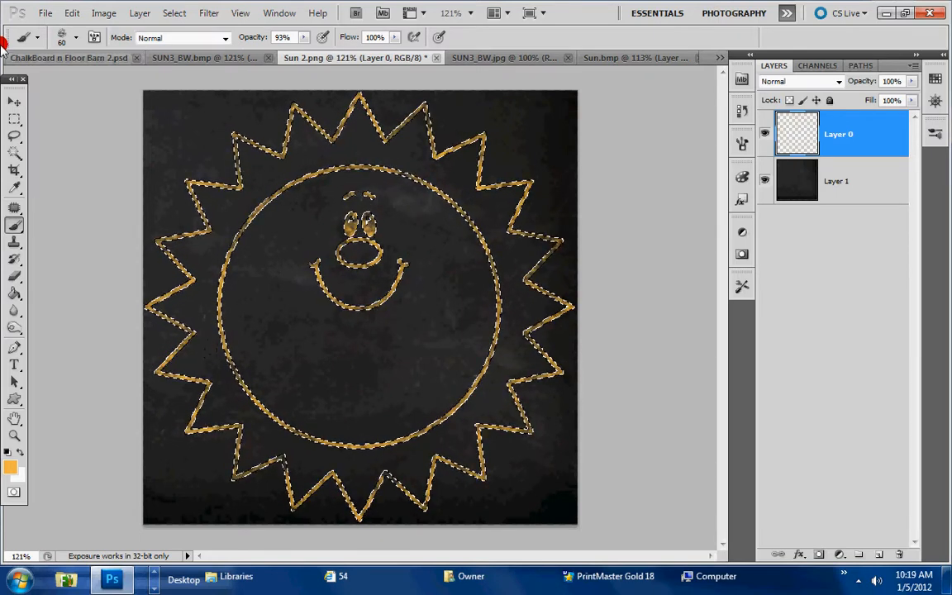
{"action": "left_click", "coordinate": [14, 134]}
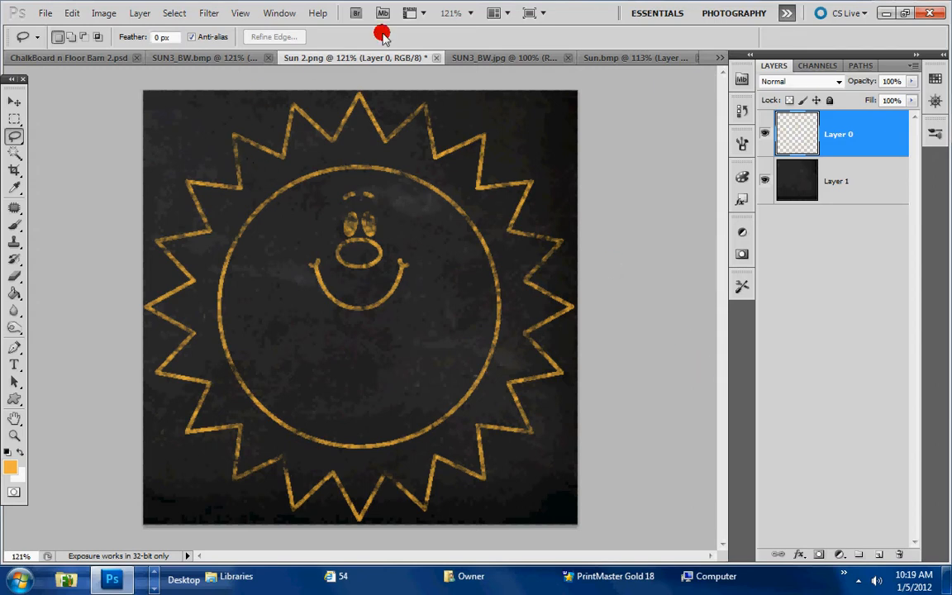
Reorder the open documents so that Sun.bmp comes directly after ChalkBoard n Floor Barn 2.psd
{"action": "left_click", "coordinate": [187, 58]}
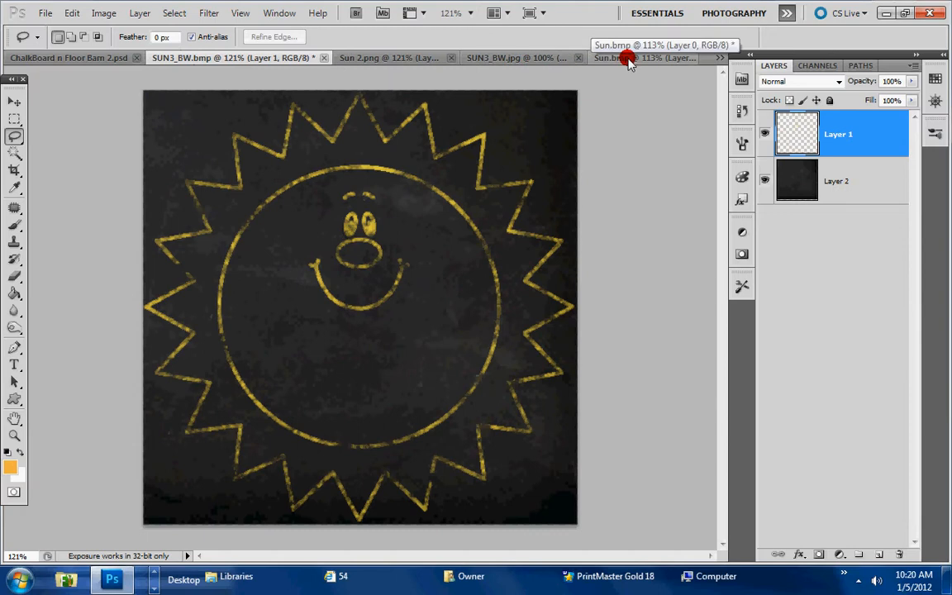
{"action": "left_click", "coordinate": [514, 60]}
{"action": "left_click_drag", "start_coordinate": [633, 58], "coordinate": [239, 62]}
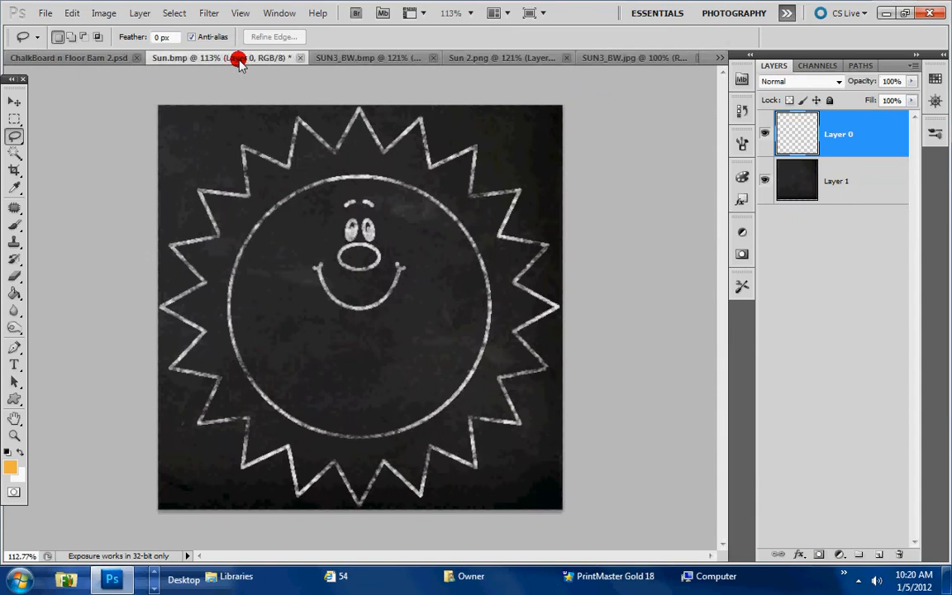
Compare the chalk suns in Sun.bmp, SUN3_BW.bmp and Sun 2.png, then view the colored sun in ChalkBoard n Floor Barn 2.psd
{"action": "left_click", "coordinate": [335, 59]}
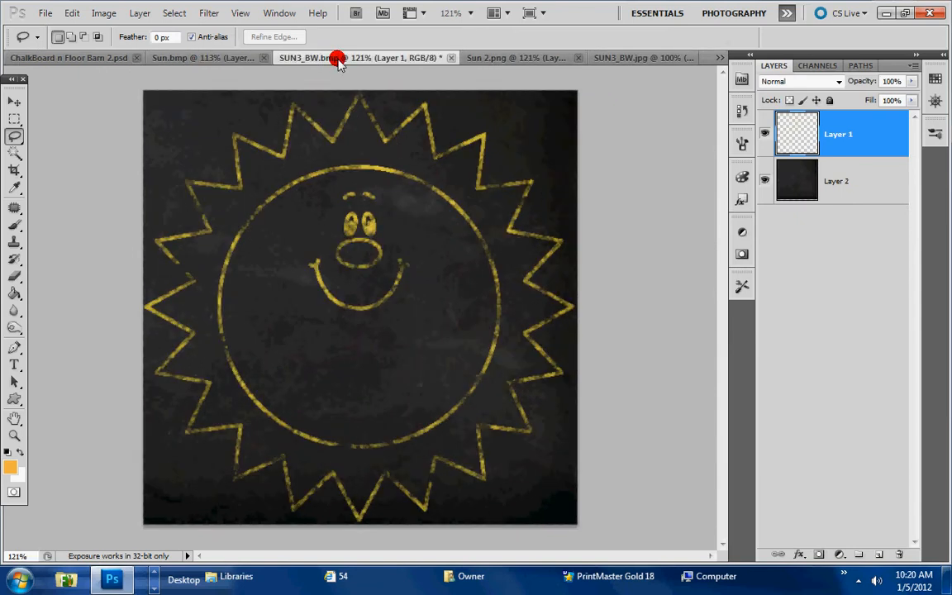
{"action": "left_click", "coordinate": [508, 60]}
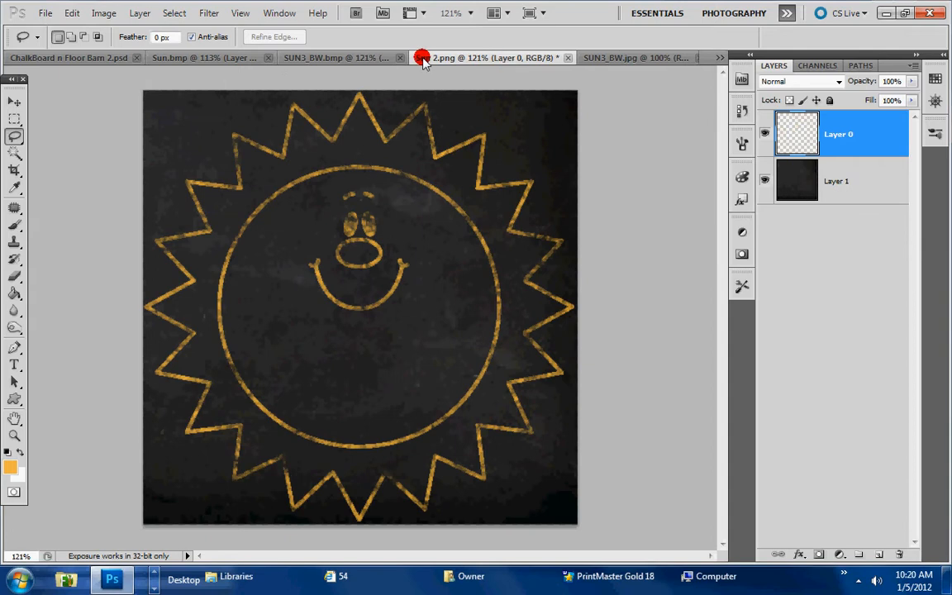
{"action": "left_click", "coordinate": [183, 58]}
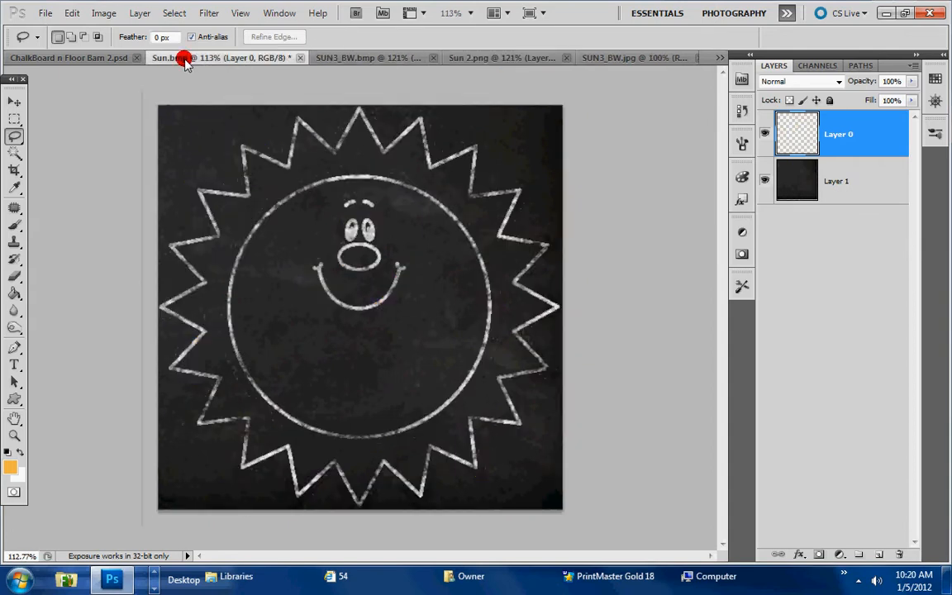
{"action": "left_click", "coordinate": [355, 60]}
{"action": "left_click", "coordinate": [496, 60]}
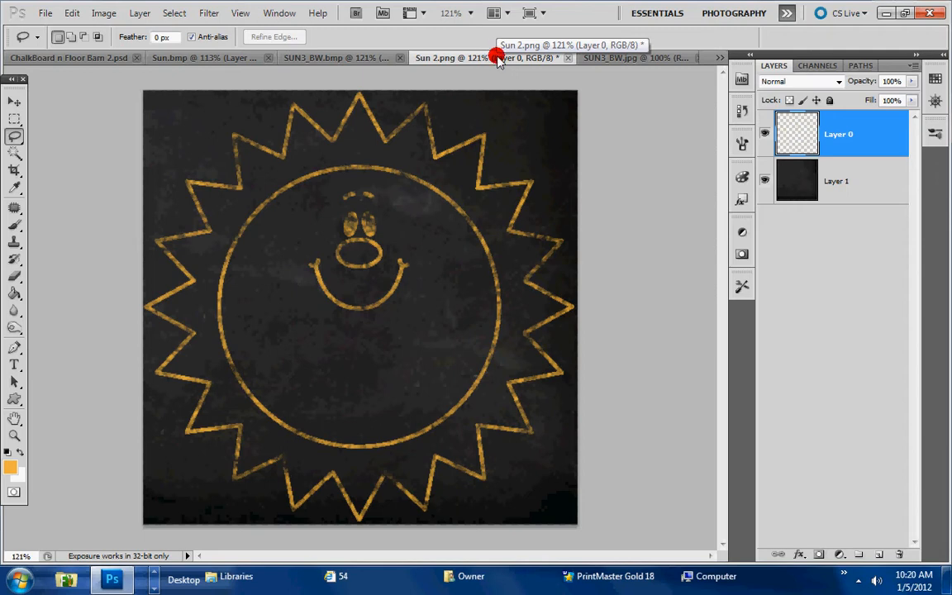
{"action": "left_click", "coordinate": [66, 58]}
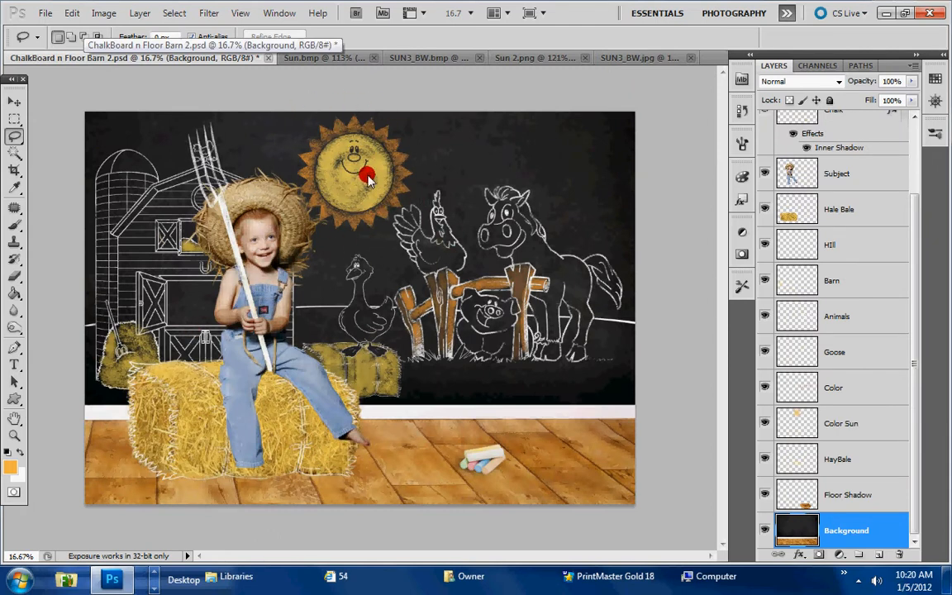
In SUN3_BW.jpg, erase the white around the sun and inside its rays, face and eyes with the contiguous Magic Eraser at tolerance 40
{"action": "left_click", "coordinate": [652, 60]}
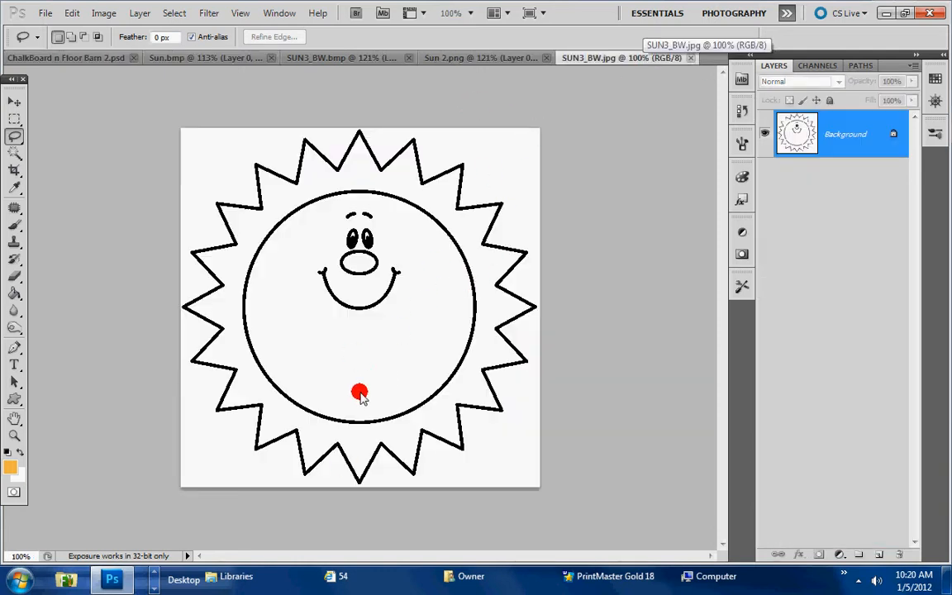
{"action": "scroll", "coordinate": [300, 382], "scroll_direction": "up", "scroll_amount": 3}
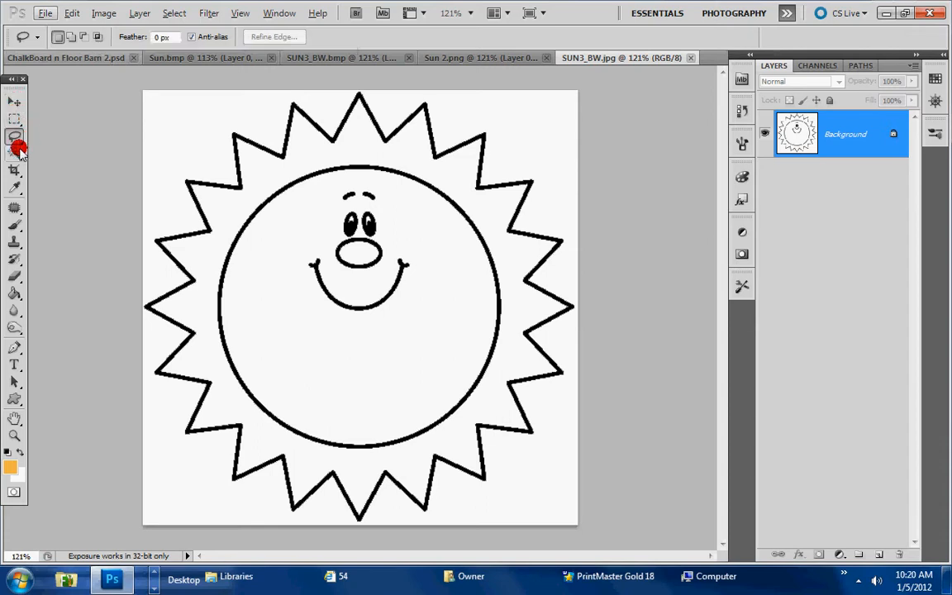
{"action": "left_click_drag", "start_coordinate": [14, 261], "coordinate": [57, 305]}
{"action": "mouse_move", "coordinate": [14, 281]}
{"action": "left_mouse_down"}
{"action": "mouse_move", "coordinate": [49, 309]}
{"action": "mouse_move", "coordinate": [85, 308]}
{"action": "left_mouse_up"}
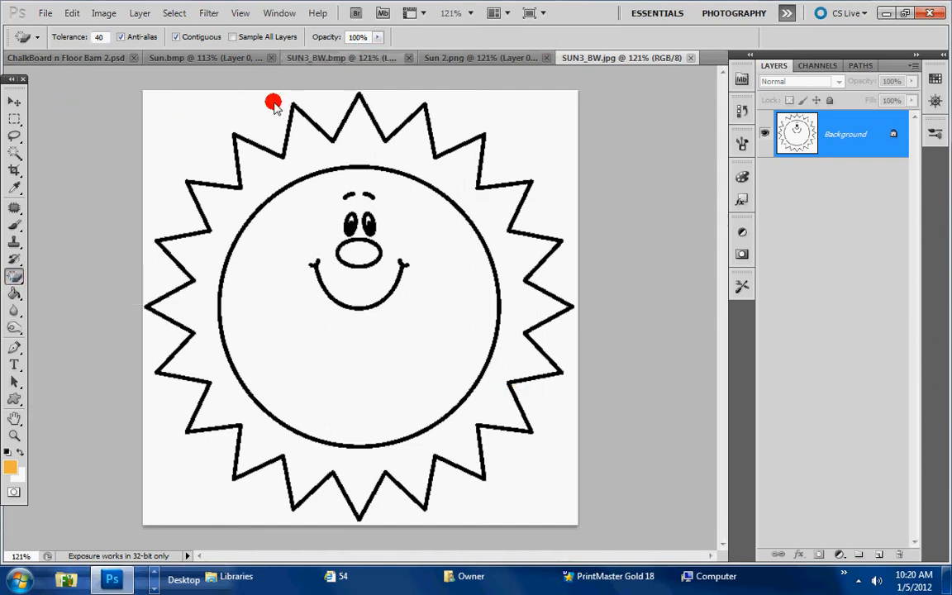
{"action": "left_click", "coordinate": [206, 125]}
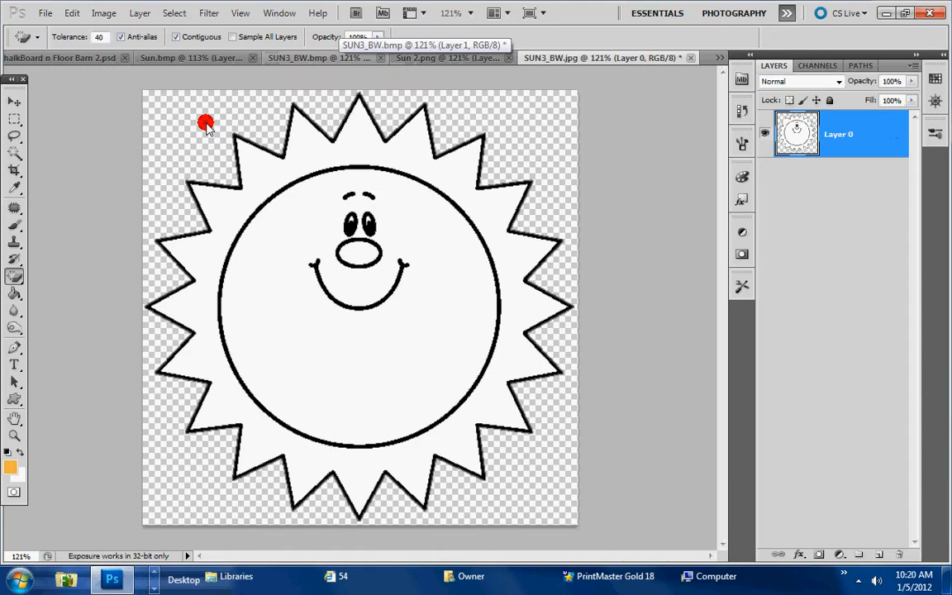
{"action": "left_click", "coordinate": [330, 151]}
{"action": "left_click", "coordinate": [384, 347]}
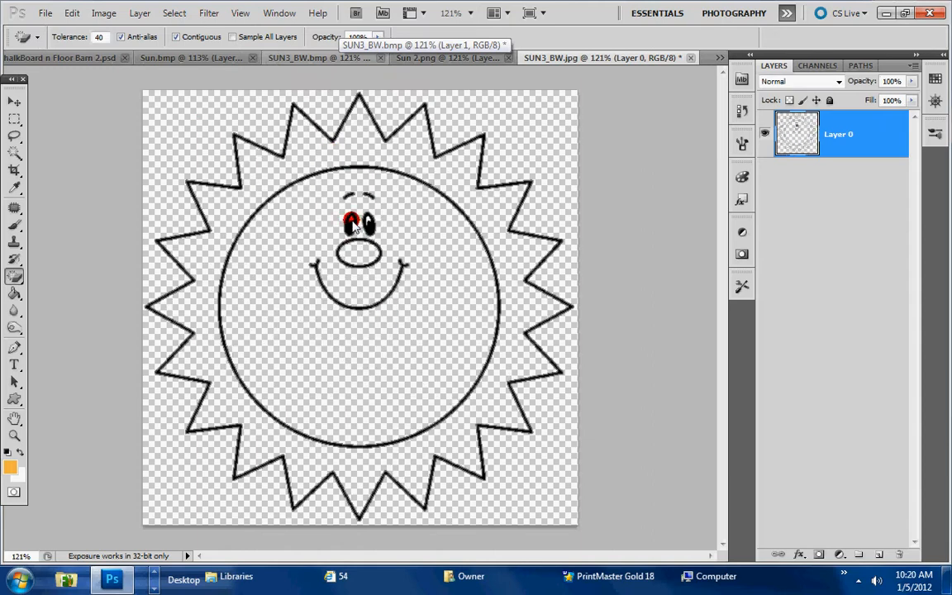
{"action": "left_click", "coordinate": [369, 221]}
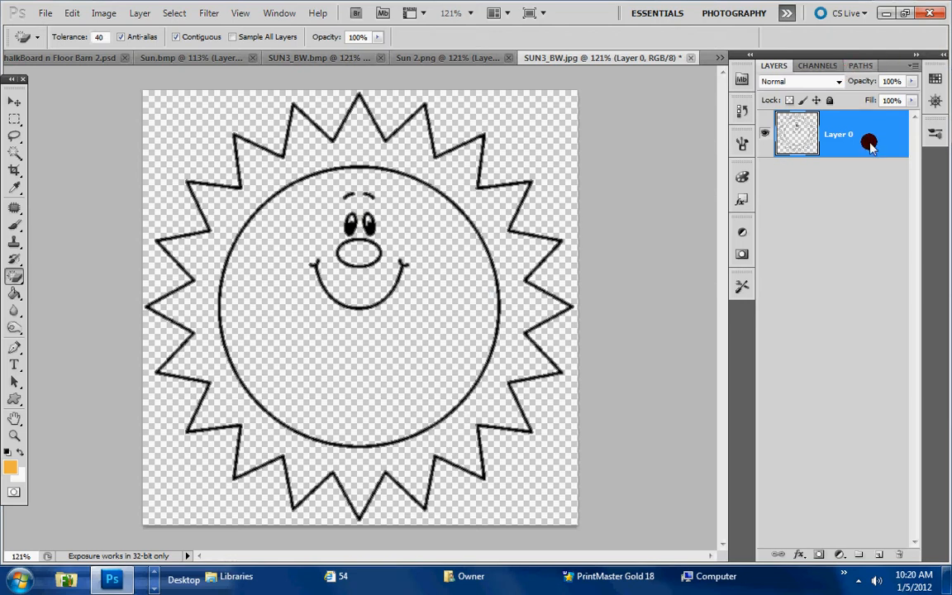
Marquee-select the entire canvas of SUN3_BW.jpg and shrink the selection to the sun's black outline with the Move tool
{"action": "left_click", "coordinate": [14, 121]}
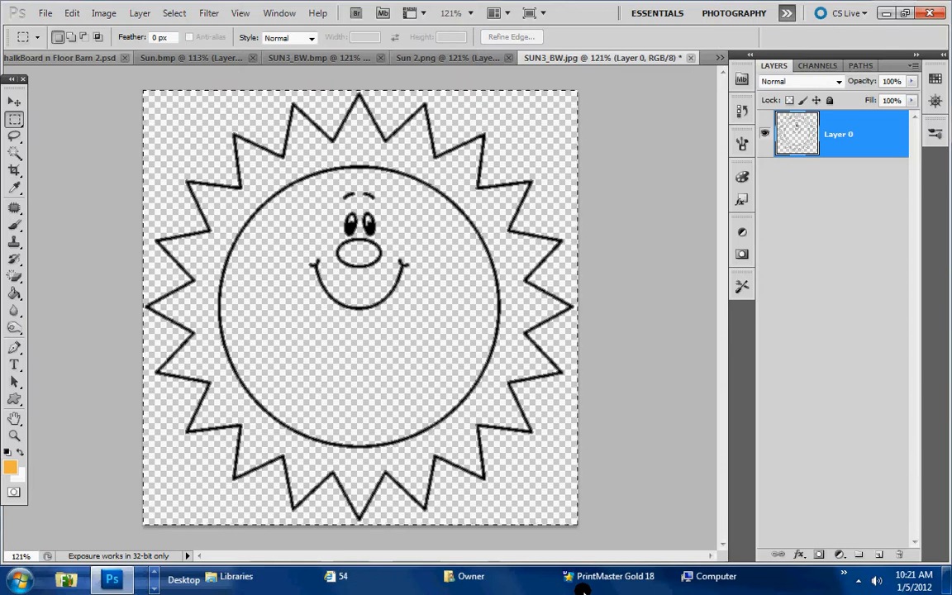
{"action": "left_click_drag", "start_coordinate": [582, 588], "coordinate": [582, 588]}
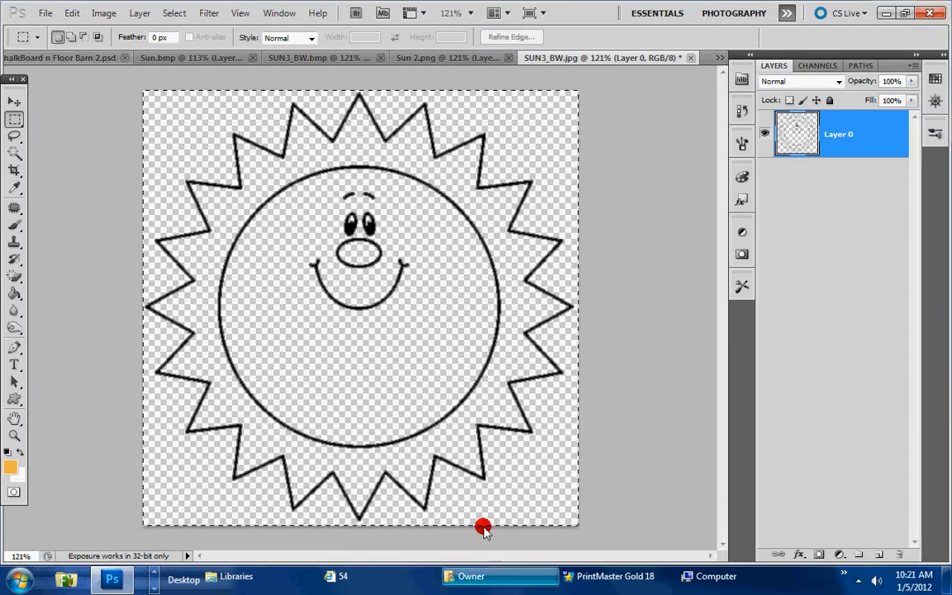
{"action": "left_click", "coordinate": [15, 99]}
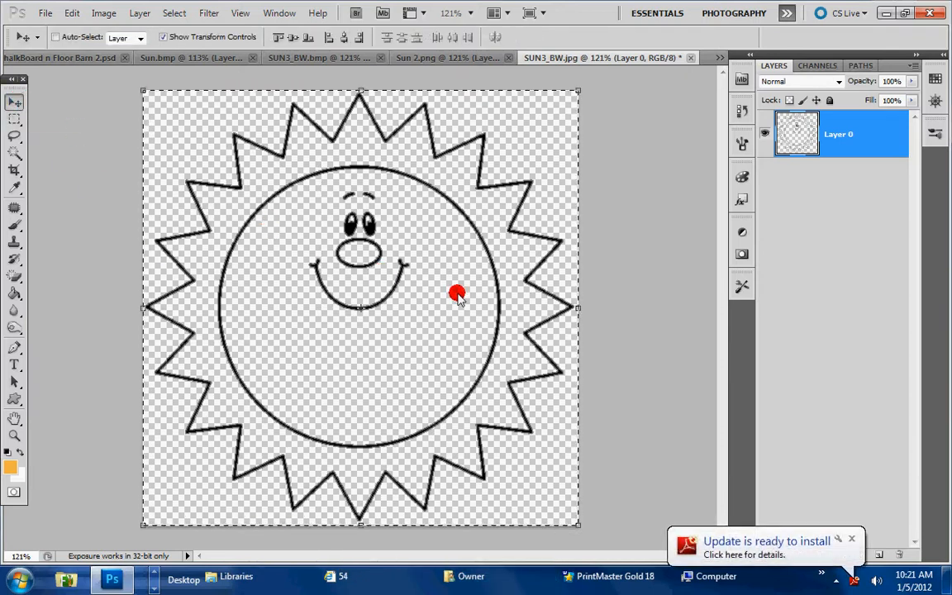
{"action": "left_click_drag", "start_coordinate": [461, 297], "coordinate": [461, 289]}
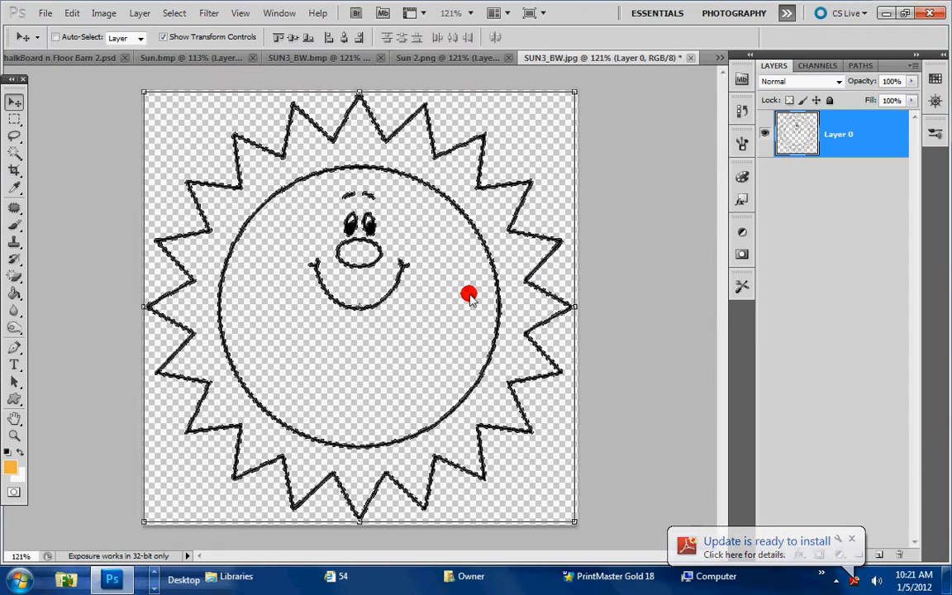
Make white the foreground color and paint over the selected sun outline with a hard round 1009 px brush at 93% opacity
{"action": "left_click", "coordinate": [15, 225]}
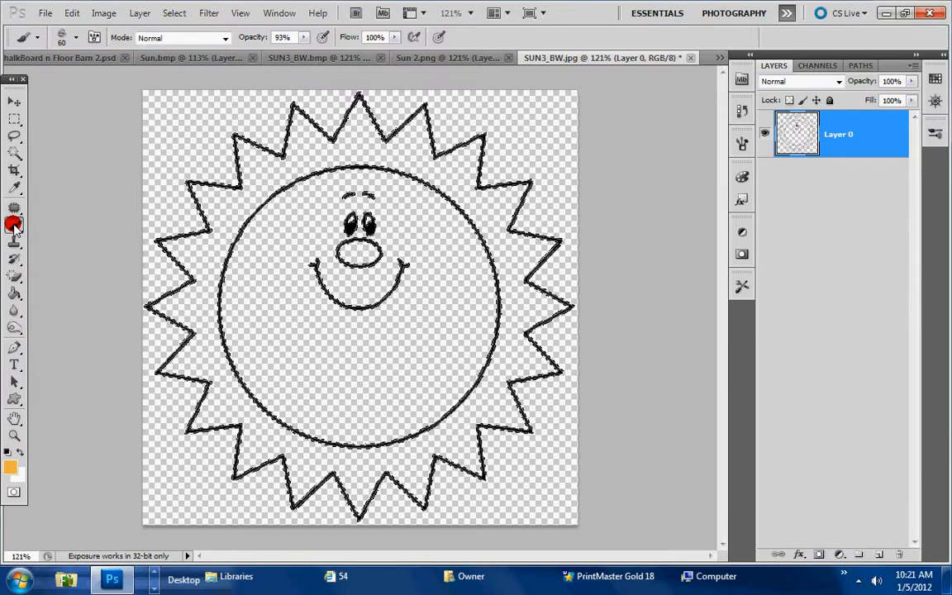
{"action": "left_click", "coordinate": [72, 38]}
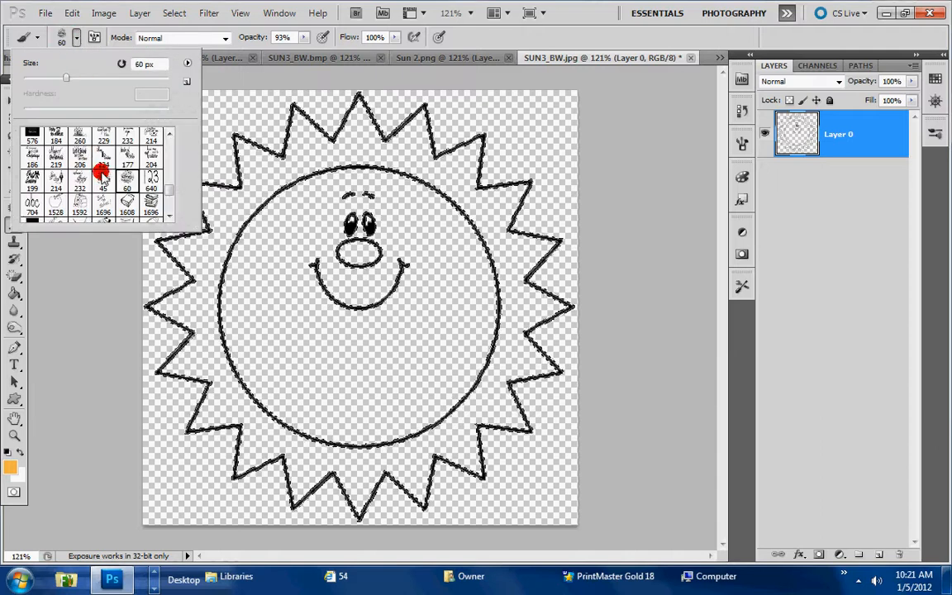
{"action": "left_click_drag", "start_coordinate": [166, 186], "coordinate": [171, 143]}
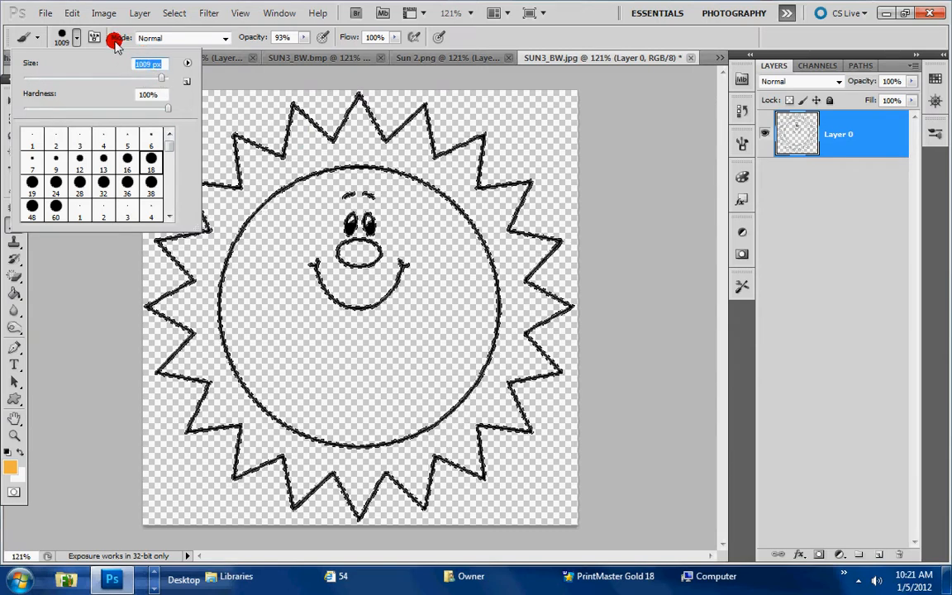
{"action": "left_click", "coordinate": [73, 37]}
{"action": "left_click", "coordinate": [20, 451]}
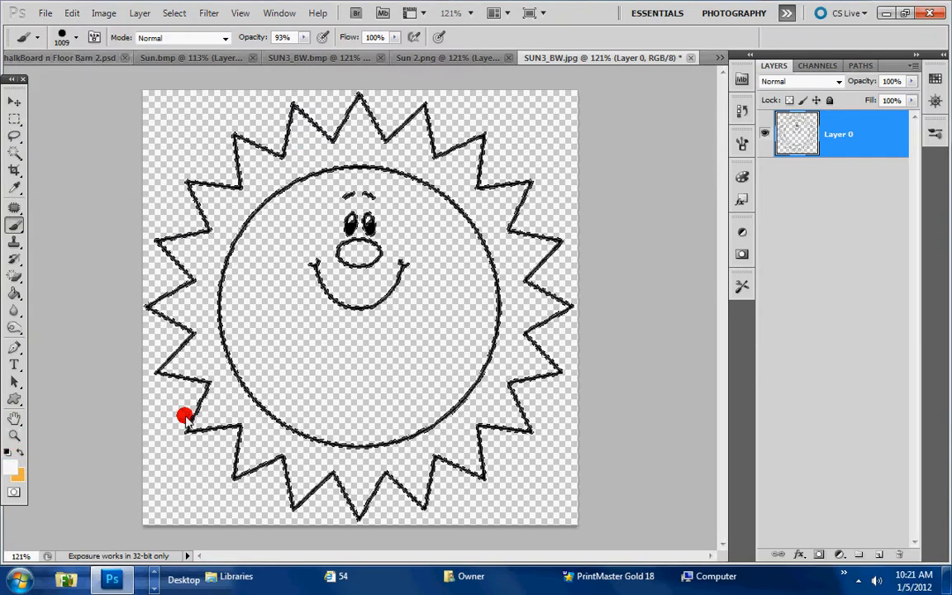
{"action": "key", "text": "Delete"}
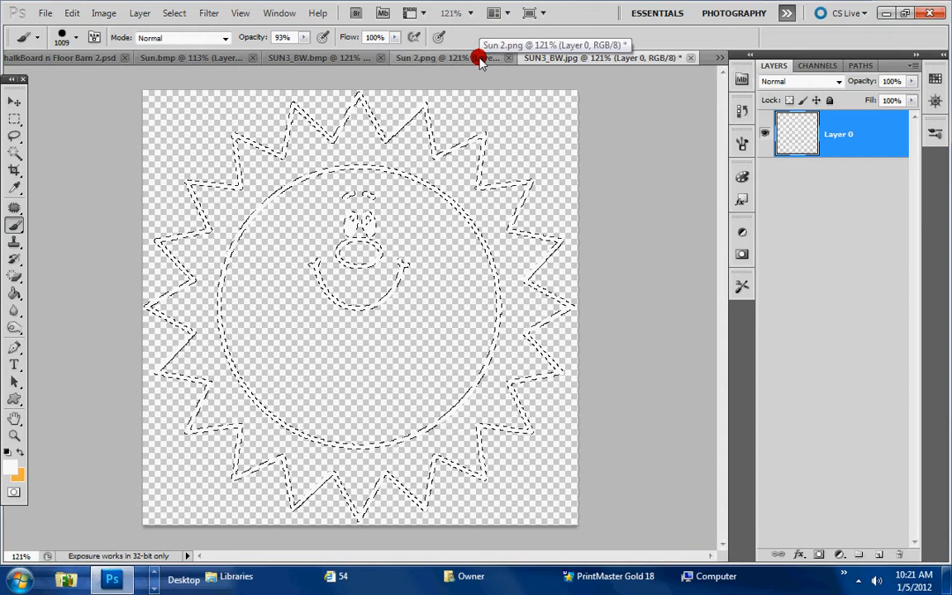
Deselect the sun outline and copy the chalkboard layer from Sun 2.png into SUN3_BW.jpg
{"action": "left_click", "coordinate": [11, 138]}
{"action": "right_click", "coordinate": [357, 147]}
{"action": "left_click", "coordinate": [376, 152]}
{"action": "left_click", "coordinate": [442, 60]}
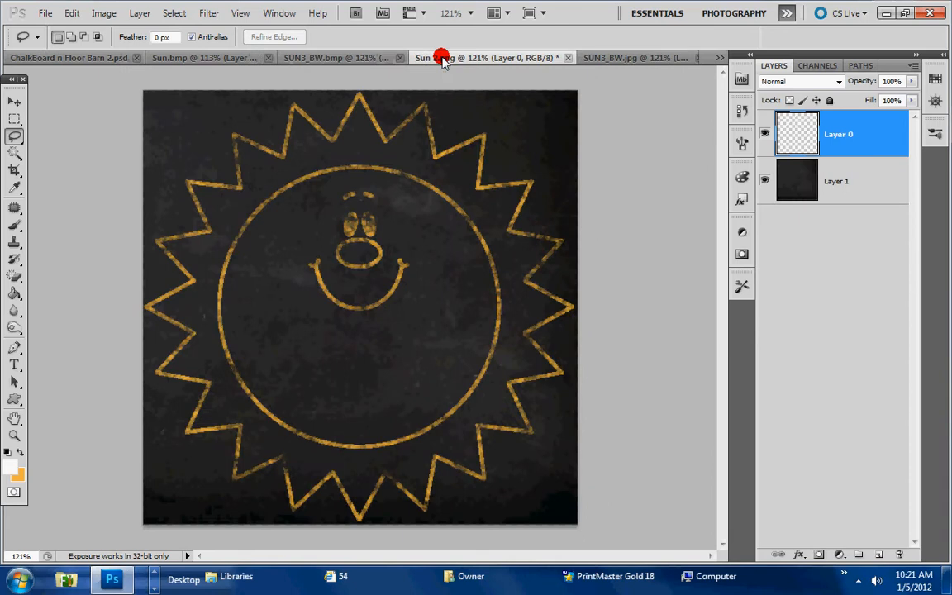
{"action": "left_click_drag", "start_coordinate": [488, 58], "coordinate": [430, 348]}
{"action": "left_click_drag", "start_coordinate": [855, 183], "coordinate": [365, 271]}
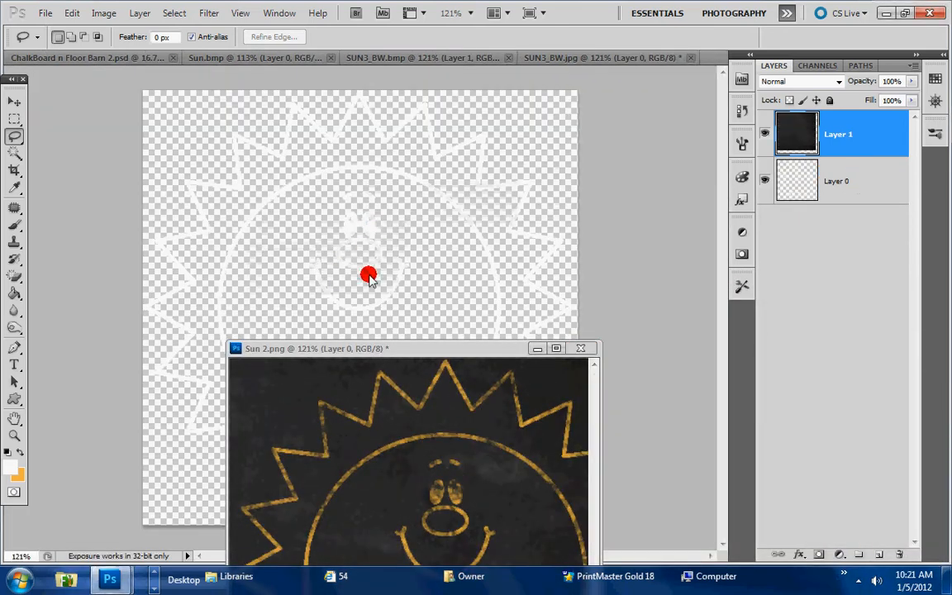
{"action": "left_click", "coordinate": [536, 348]}
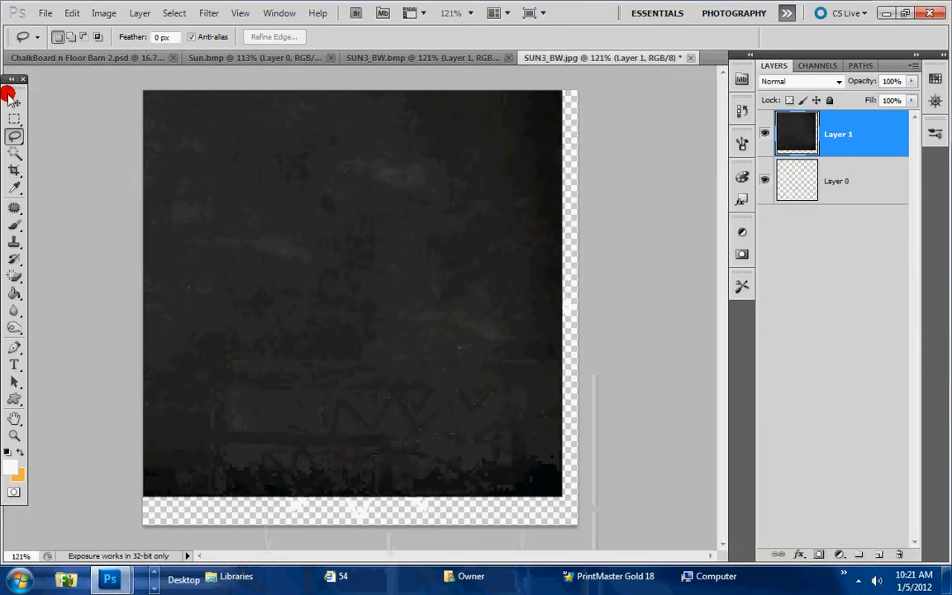
Reposition the chalkboard layer to cover the whole canvas and place the sun outline layer above it
{"action": "left_click", "coordinate": [14, 101]}
{"action": "mouse_move", "coordinate": [508, 151]}
{"action": "left_mouse_down"}
{"action": "mouse_move", "coordinate": [509, 174]}
{"action": "mouse_move", "coordinate": [548, 181]}
{"action": "mouse_move", "coordinate": [532, 183]}
{"action": "left_mouse_up"}
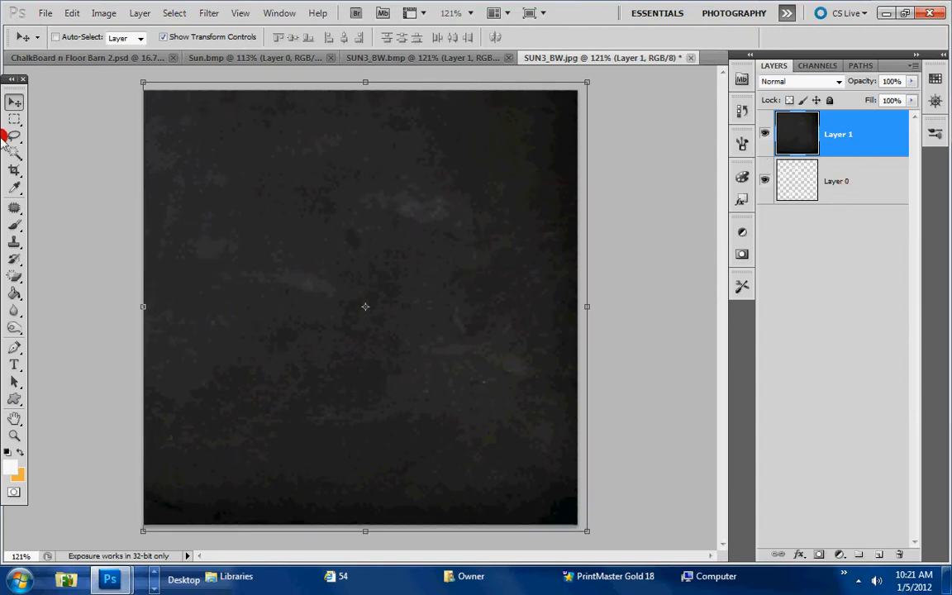
{"action": "left_click", "coordinate": [14, 135]}
{"action": "left_click", "coordinate": [866, 157]}
{"action": "left_click_drag", "start_coordinate": [843, 185], "coordinate": [844, 130]}
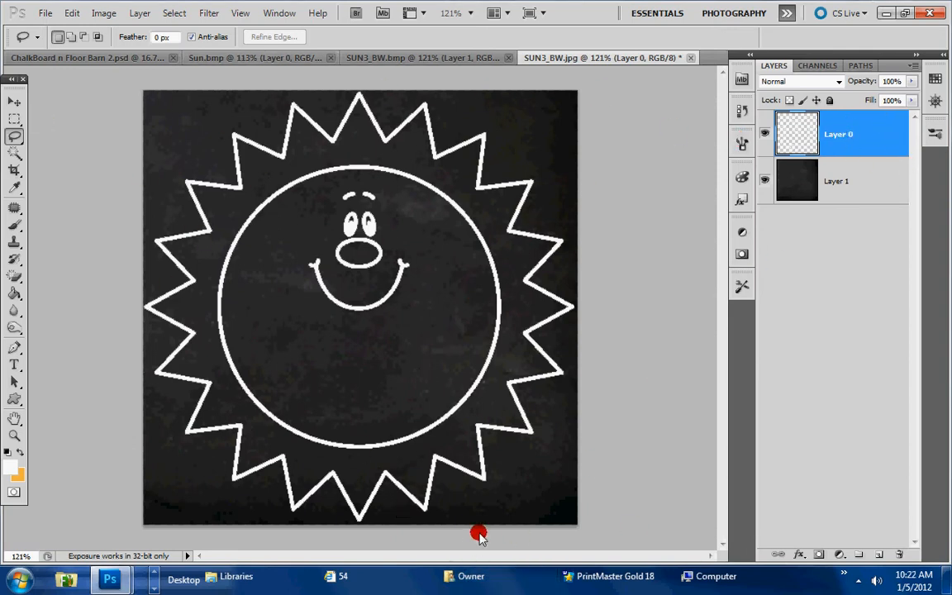
Marquee-select the whole canvas on Layer 0, shrink the selection to the white sun outline with the Move tool, and invert the selection
{"action": "left_click", "coordinate": [12, 120]}
{"action": "left_click_drag", "start_coordinate": [433, 512], "coordinate": [613, 563]}
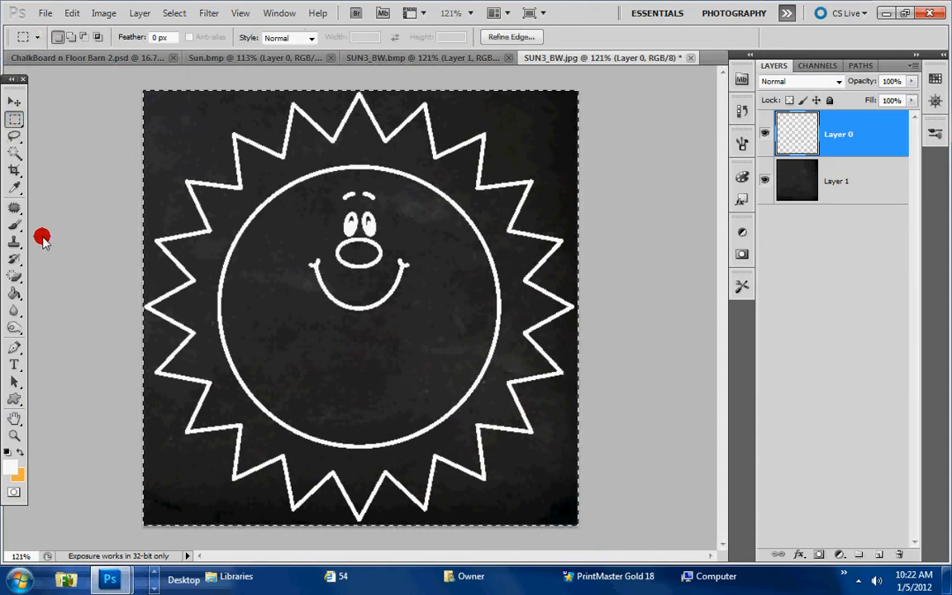
{"action": "left_click", "coordinate": [15, 101]}
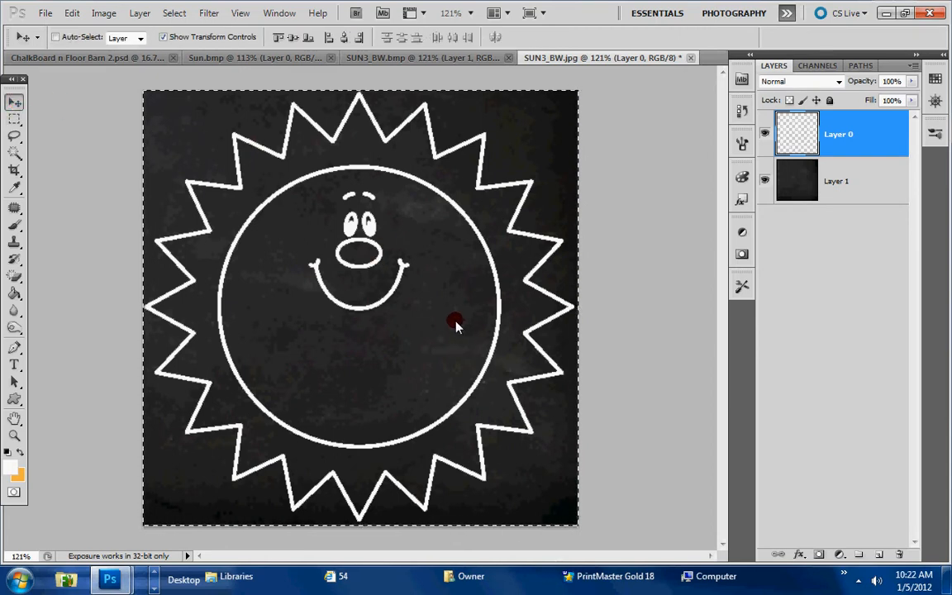
{"action": "left_click_drag", "start_coordinate": [452, 321], "coordinate": [438, 328]}
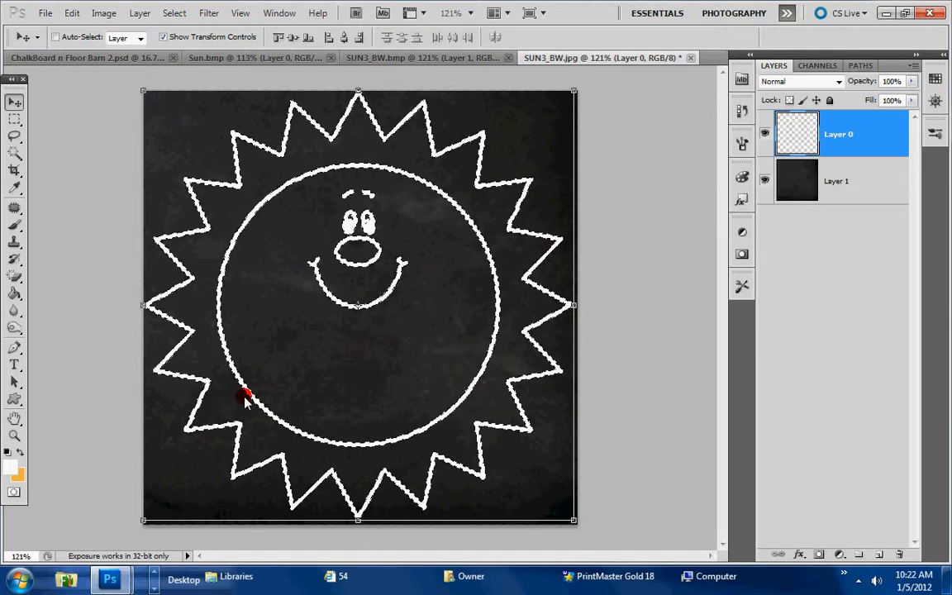
{"action": "left_click", "coordinate": [15, 134]}
{"action": "right_click", "coordinate": [396, 163]}
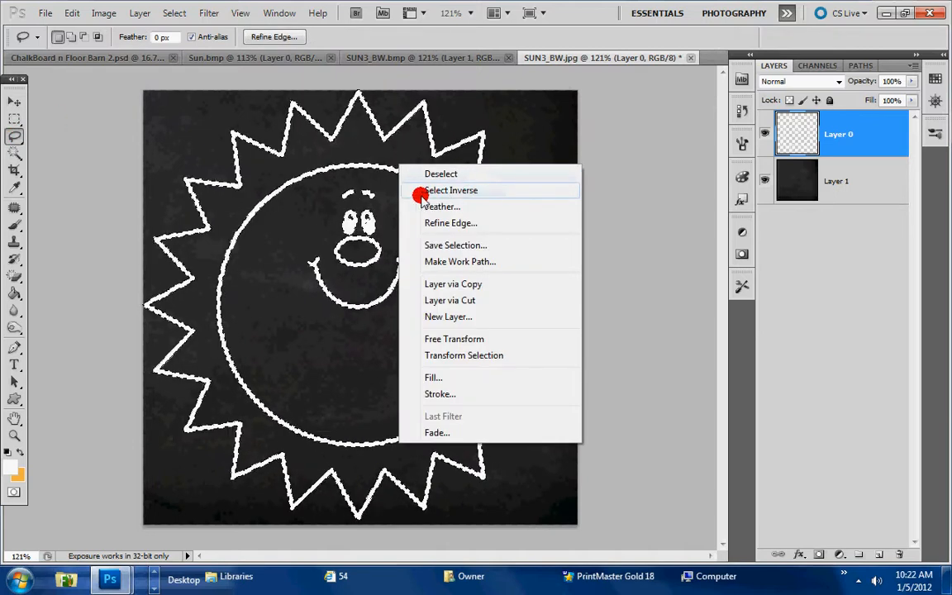
{"action": "left_click", "coordinate": [514, 191]}
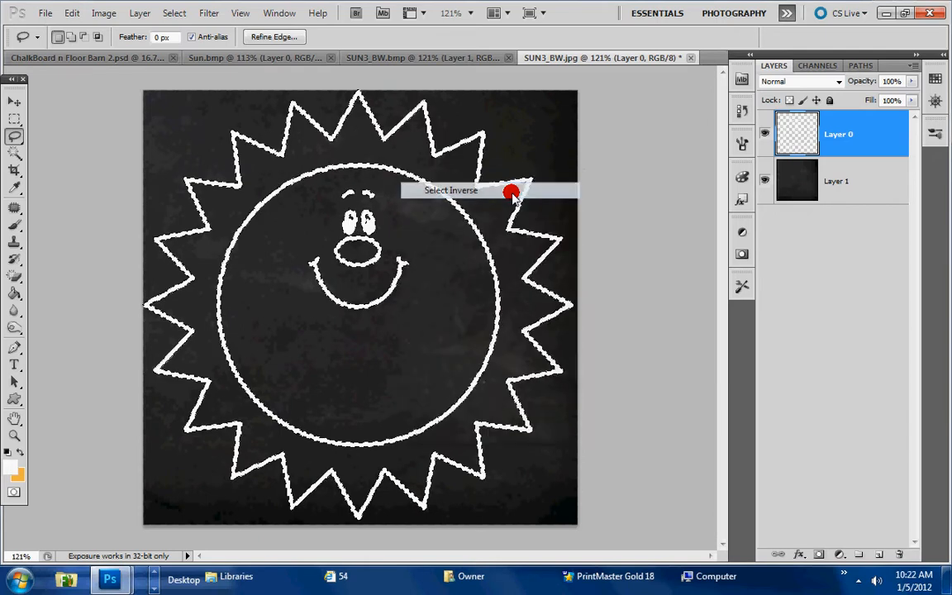
{"action": "left_click", "coordinate": [11, 98]}
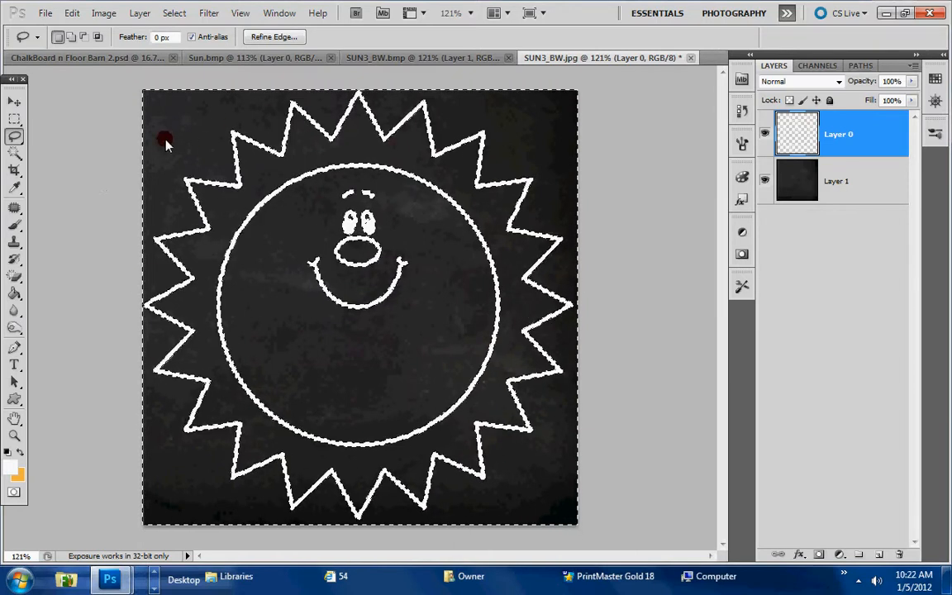
Choose the 60 px chalk-texture preset for the Brush tool
{"action": "left_click", "coordinate": [14, 224]}
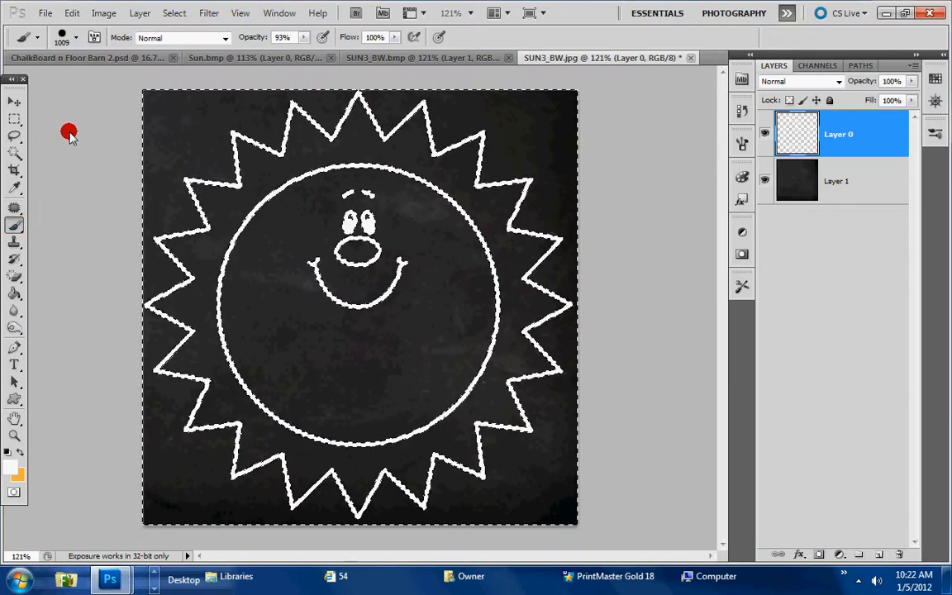
{"action": "left_click", "coordinate": [71, 39]}
{"action": "left_click_drag", "start_coordinate": [167, 132], "coordinate": [166, 190]}
{"action": "left_click", "coordinate": [126, 134]}
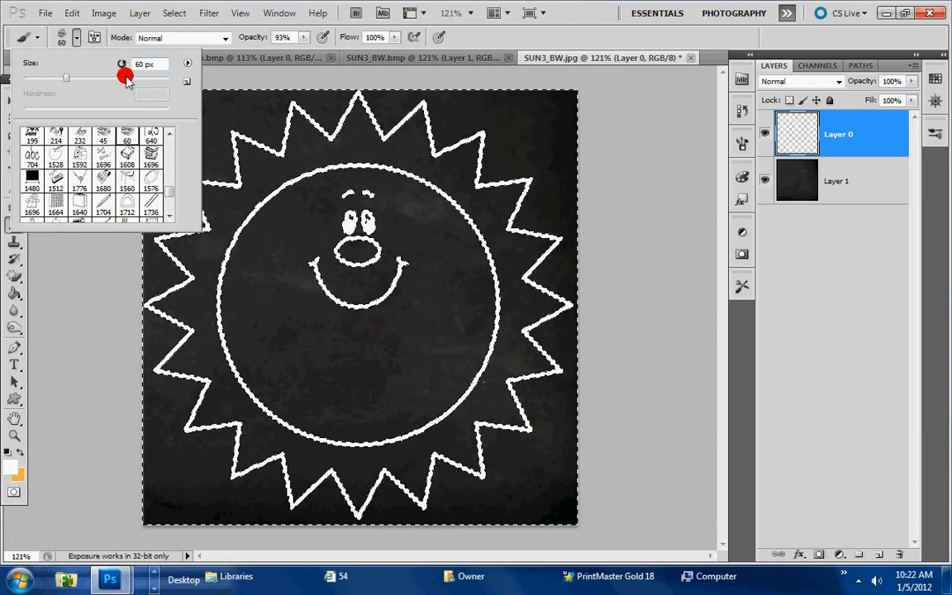
{"action": "left_click", "coordinate": [74, 40]}
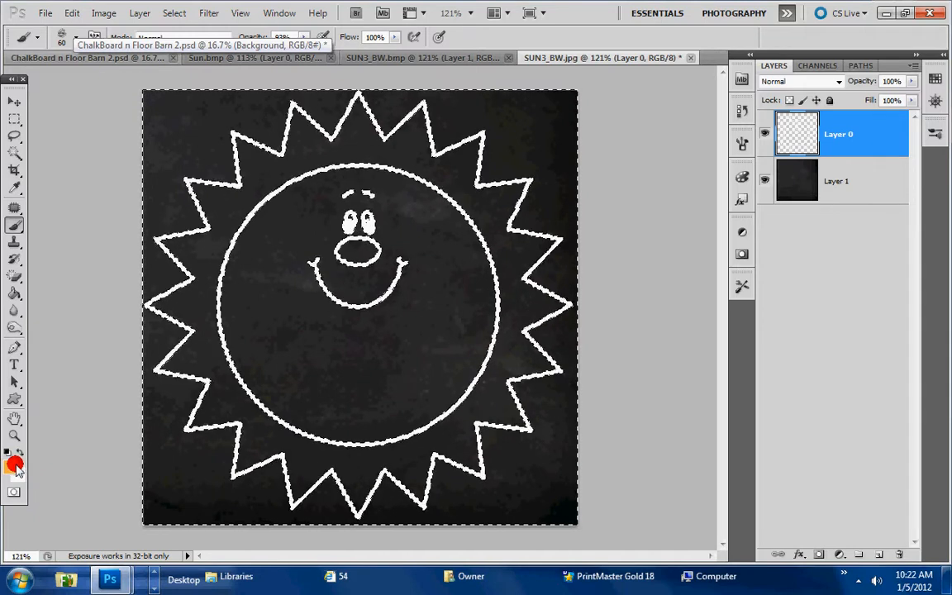
Set the foreground color to a golden yellow
{"action": "left_click", "coordinate": [11, 467]}
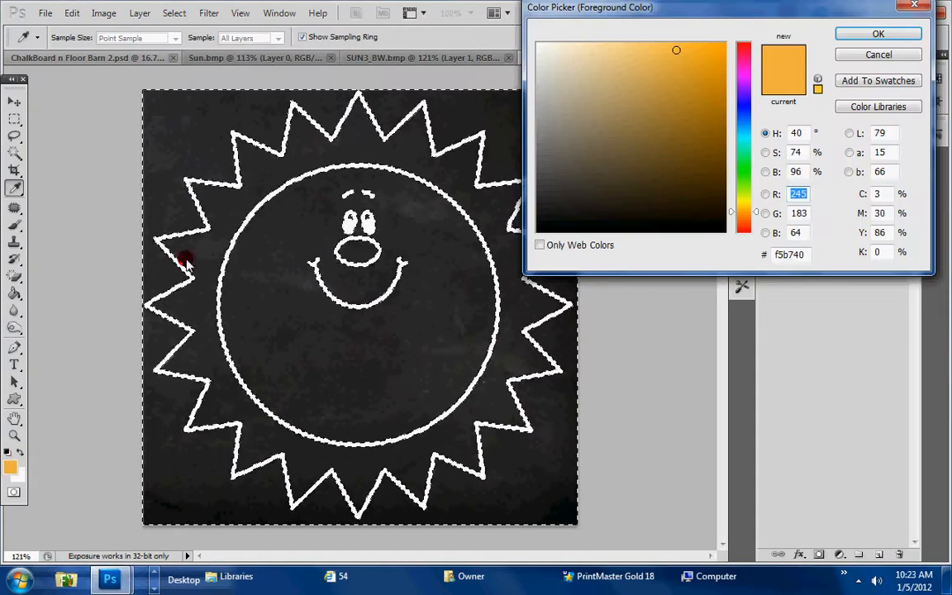
{"action": "left_click", "coordinate": [746, 206]}
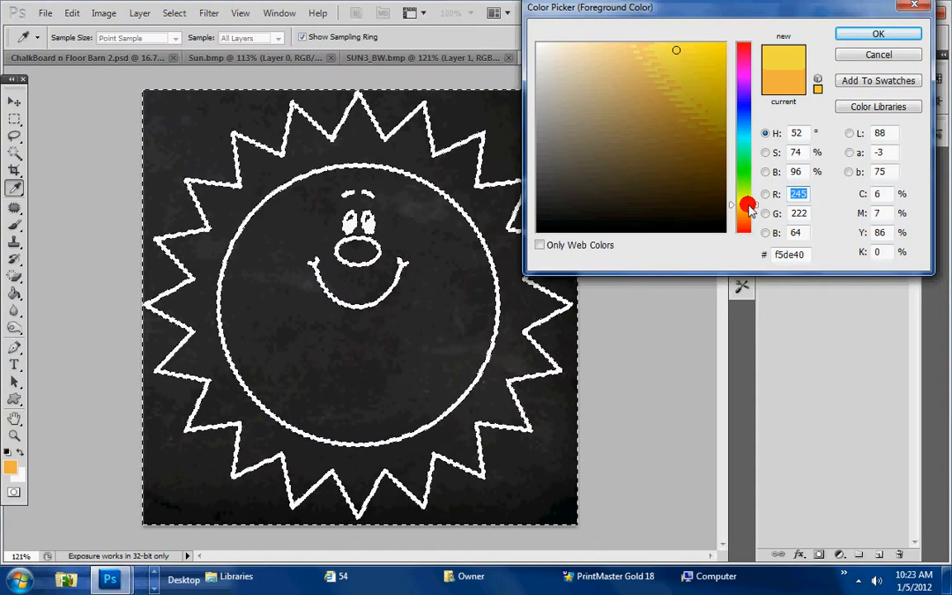
{"action": "left_click_drag", "start_coordinate": [749, 202], "coordinate": [750, 206]}
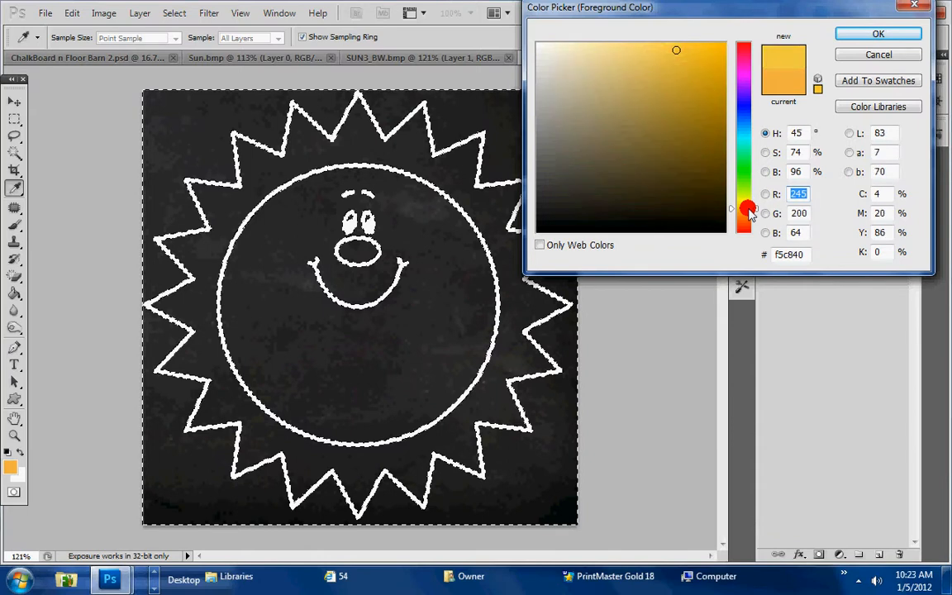
{"action": "mouse_move", "coordinate": [700, 53]}
{"action": "left_mouse_down"}
{"action": "mouse_move", "coordinate": [673, 40]}
{"action": "mouse_move", "coordinate": [670, 56]}
{"action": "left_mouse_up"}
{"action": "left_click", "coordinate": [888, 34]}
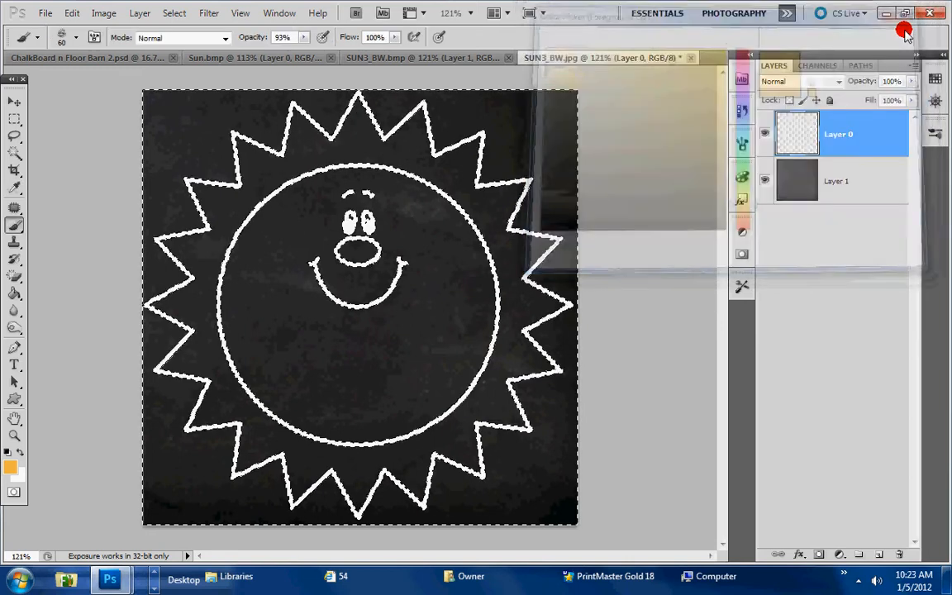
Set the brush opacity to 91% and paint the sun's round face yellow inside the circle
{"action": "left_click", "coordinate": [304, 37]}
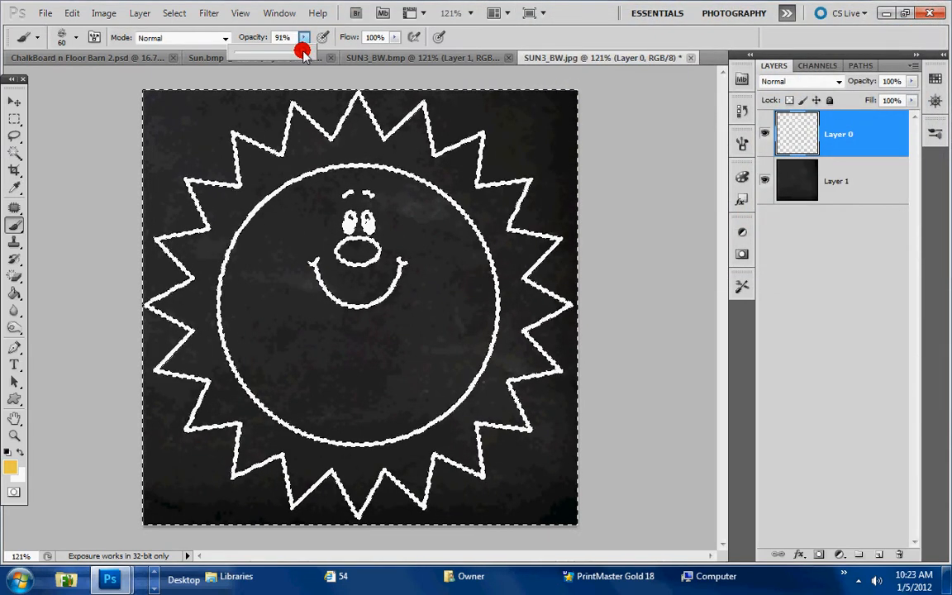
{"action": "left_click", "coordinate": [304, 38]}
{"action": "left_click", "coordinate": [339, 189]}
{"action": "mouse_move", "coordinate": [340, 189]}
{"action": "left_mouse_down"}
{"action": "mouse_move", "coordinate": [269, 231]}
{"action": "mouse_move", "coordinate": [245, 306]}
{"action": "mouse_move", "coordinate": [262, 370]}
{"action": "mouse_move", "coordinate": [313, 407]}
{"action": "mouse_move", "coordinate": [299, 396]}
{"action": "mouse_move", "coordinate": [303, 404]}
{"action": "mouse_move", "coordinate": [369, 423]}
{"action": "mouse_move", "coordinate": [426, 401]}
{"action": "mouse_move", "coordinate": [465, 350]}
{"action": "mouse_move", "coordinate": [474, 288]}
{"action": "mouse_move", "coordinate": [451, 239]}
{"action": "mouse_move", "coordinate": [426, 212]}
{"action": "mouse_move", "coordinate": [401, 196]}
{"action": "mouse_move", "coordinate": [345, 194]}
{"action": "mouse_move", "coordinate": [309, 228]}
{"action": "mouse_move", "coordinate": [281, 296]}
{"action": "mouse_move", "coordinate": [295, 347]}
{"action": "mouse_move", "coordinate": [344, 388]}
{"action": "mouse_move", "coordinate": [393, 376]}
{"action": "mouse_move", "coordinate": [423, 320]}
{"action": "mouse_move", "coordinate": [402, 240]}
{"action": "mouse_move", "coordinate": [343, 239]}
{"action": "mouse_move", "coordinate": [321, 324]}
{"action": "mouse_move", "coordinate": [356, 349]}
{"action": "mouse_move", "coordinate": [369, 314]}
{"action": "mouse_move", "coordinate": [365, 268]}
{"action": "mouse_move", "coordinate": [386, 287]}
{"action": "mouse_move", "coordinate": [389, 324]}
{"action": "mouse_move", "coordinate": [375, 303]}
{"action": "mouse_move", "coordinate": [206, 211]}
{"action": "mouse_move", "coordinate": [351, 217]}
{"action": "mouse_move", "coordinate": [310, 184]}
{"action": "mouse_move", "coordinate": [235, 252]}
{"action": "mouse_move", "coordinate": [362, 305]}
{"action": "mouse_move", "coordinate": [395, 447]}
{"action": "mouse_move", "coordinate": [386, 416]}
{"action": "mouse_move", "coordinate": [389, 425]}
{"action": "mouse_move", "coordinate": [205, 345]}
{"action": "mouse_move", "coordinate": [220, 340]}
{"action": "mouse_move", "coordinate": [464, 494]}
{"action": "mouse_move", "coordinate": [390, 472]}
{"action": "mouse_move", "coordinate": [424, 462]}
{"action": "mouse_move", "coordinate": [413, 458]}
{"action": "mouse_move", "coordinate": [137, 515]}
{"action": "left_mouse_up"}
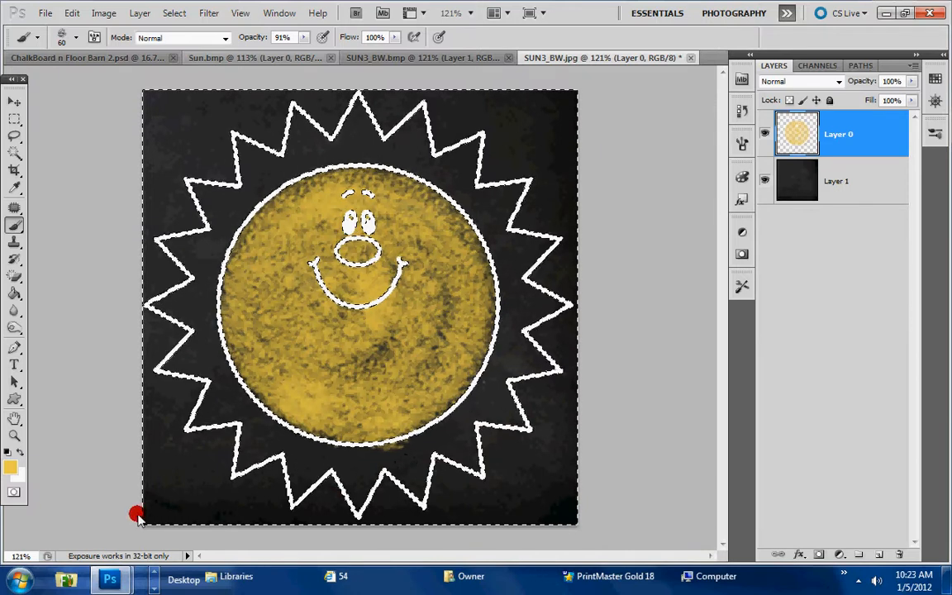
Erase the yellow overspill below the face circle with a 59 px eraser at 50% hardness
{"action": "left_click_drag", "start_coordinate": [15, 272], "coordinate": [57, 275]}
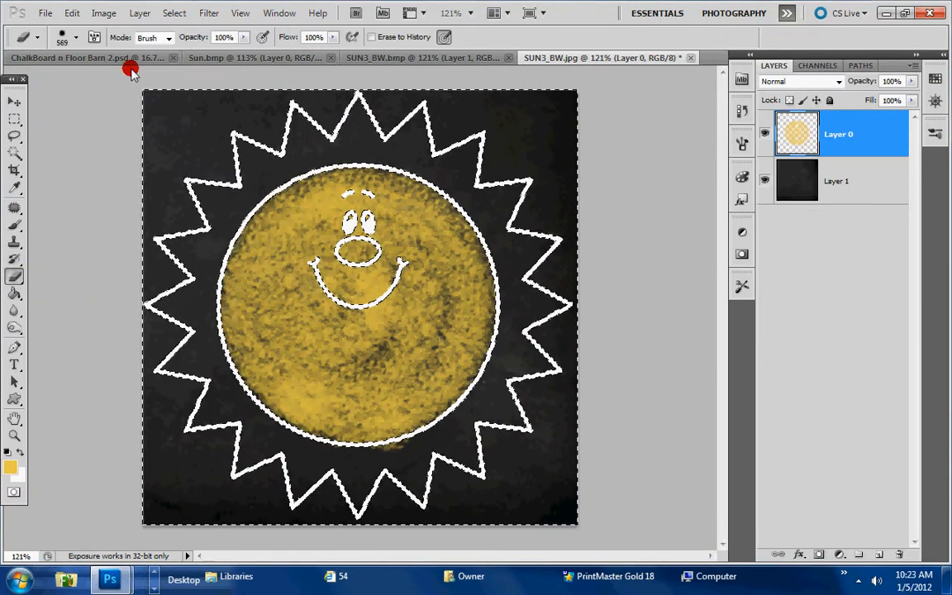
{"action": "left_click", "coordinate": [74, 37]}
{"action": "left_click_drag", "start_coordinate": [83, 77], "coordinate": [73, 76]}
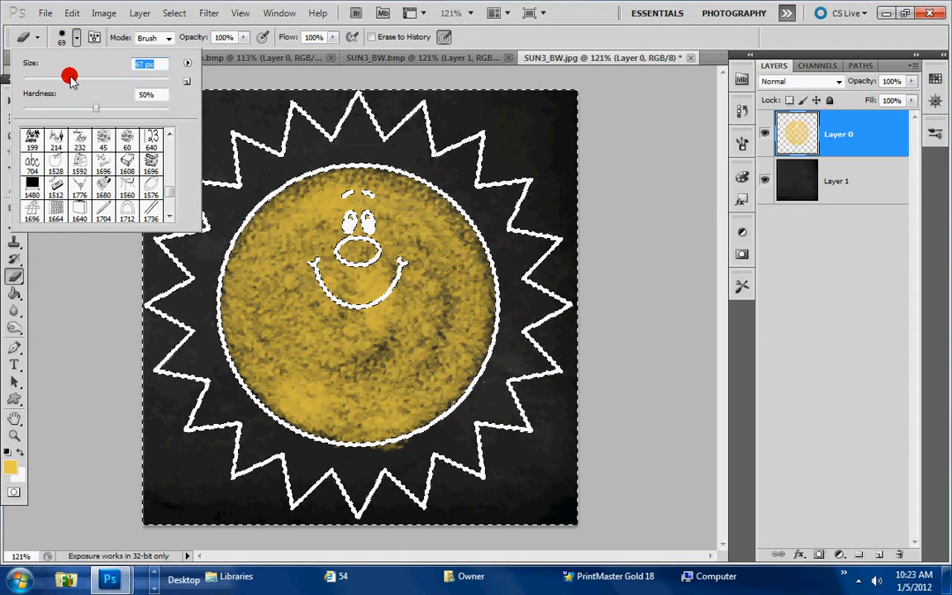
{"action": "left_click", "coordinate": [75, 40]}
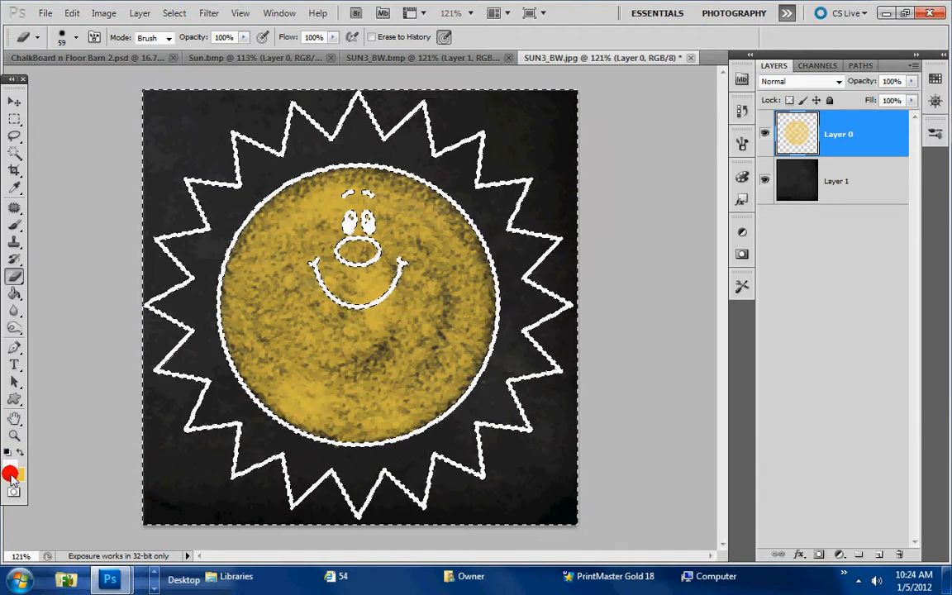
Set the foreground color to a saturated orange
{"action": "left_click", "coordinate": [10, 470]}
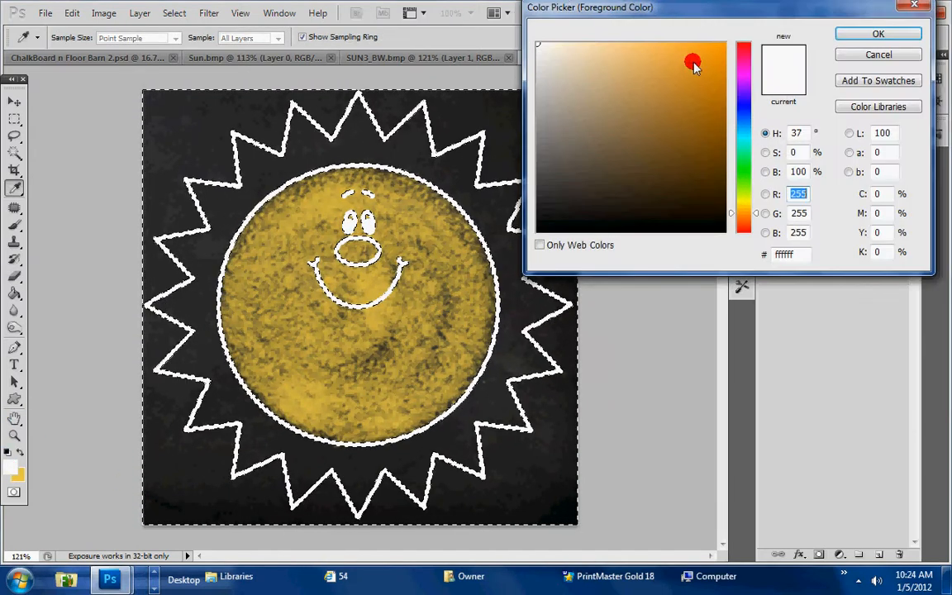
{"action": "left_click_drag", "start_coordinate": [693, 66], "coordinate": [742, 44]}
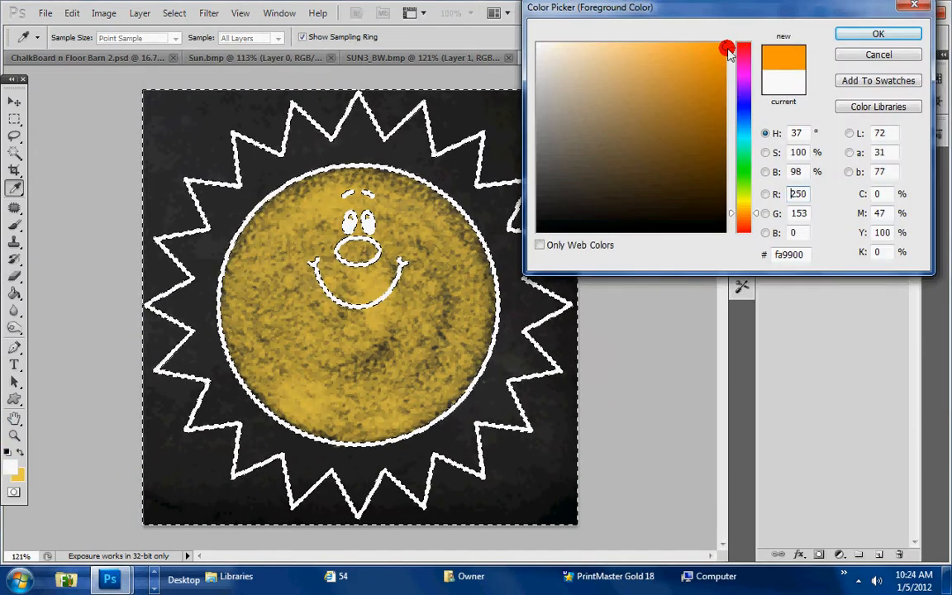
{"action": "left_click", "coordinate": [873, 34]}
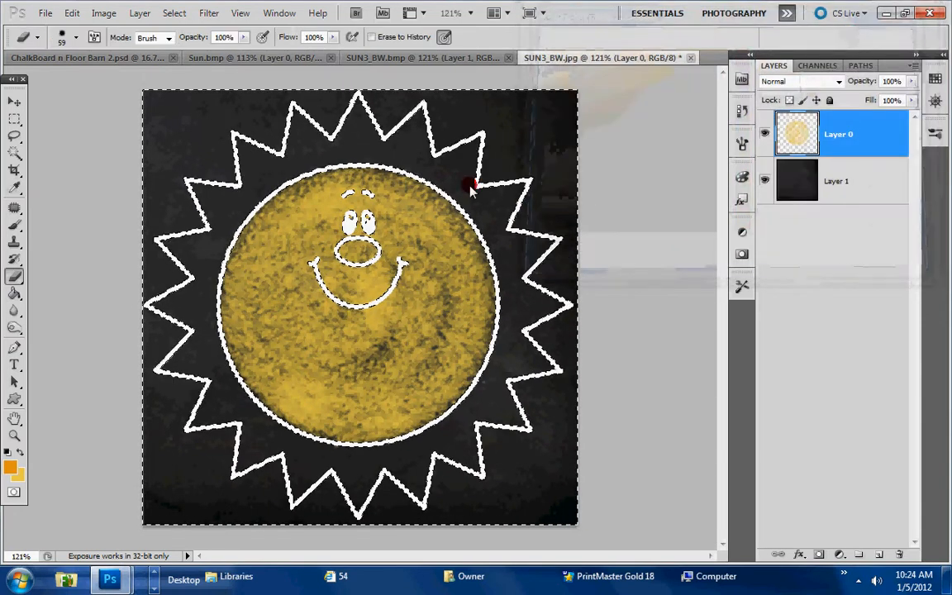
{"action": "left_click", "coordinate": [17, 468]}
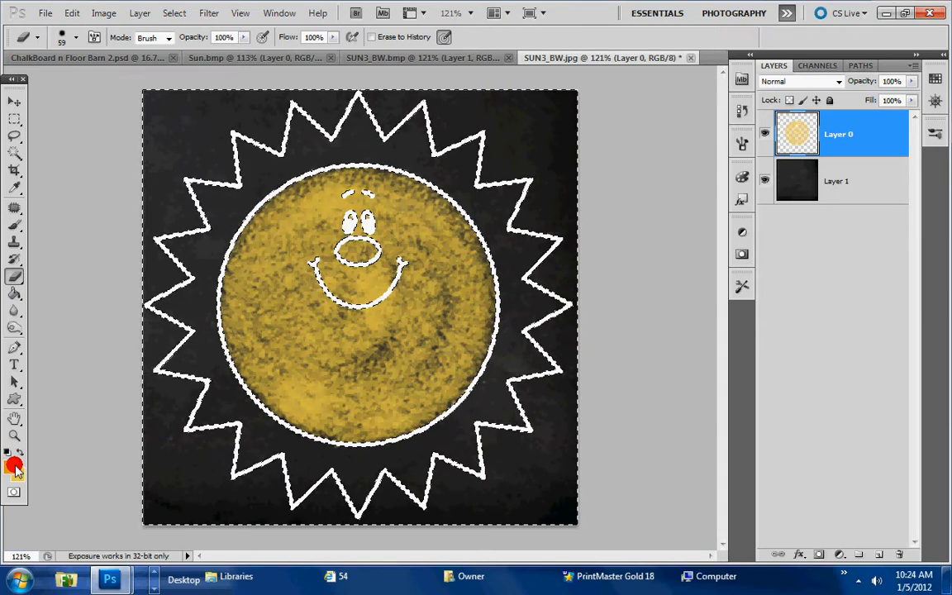
Paint the sun's left and bottom rays orange with the 60 px chalk brush at 91% opacity
{"action": "left_click", "coordinate": [14, 224]}
{"action": "mouse_move", "coordinate": [266, 225]}
{"action": "left_mouse_down"}
{"action": "mouse_move", "coordinate": [202, 197]}
{"action": "mouse_move", "coordinate": [214, 242]}
{"action": "mouse_move", "coordinate": [178, 243]}
{"action": "mouse_move", "coordinate": [206, 266]}
{"action": "mouse_move", "coordinate": [202, 292]}
{"action": "mouse_move", "coordinate": [168, 300]}
{"action": "mouse_move", "coordinate": [204, 330]}
{"action": "mouse_move", "coordinate": [173, 356]}
{"action": "mouse_move", "coordinate": [217, 361]}
{"action": "mouse_move", "coordinate": [198, 421]}
{"action": "mouse_move", "coordinate": [243, 400]}
{"action": "mouse_move", "coordinate": [251, 434]}
{"action": "mouse_move", "coordinate": [239, 451]}
{"action": "mouse_move", "coordinate": [264, 434]}
{"action": "mouse_move", "coordinate": [248, 466]}
{"action": "mouse_move", "coordinate": [282, 444]}
{"action": "left_mouse_up"}
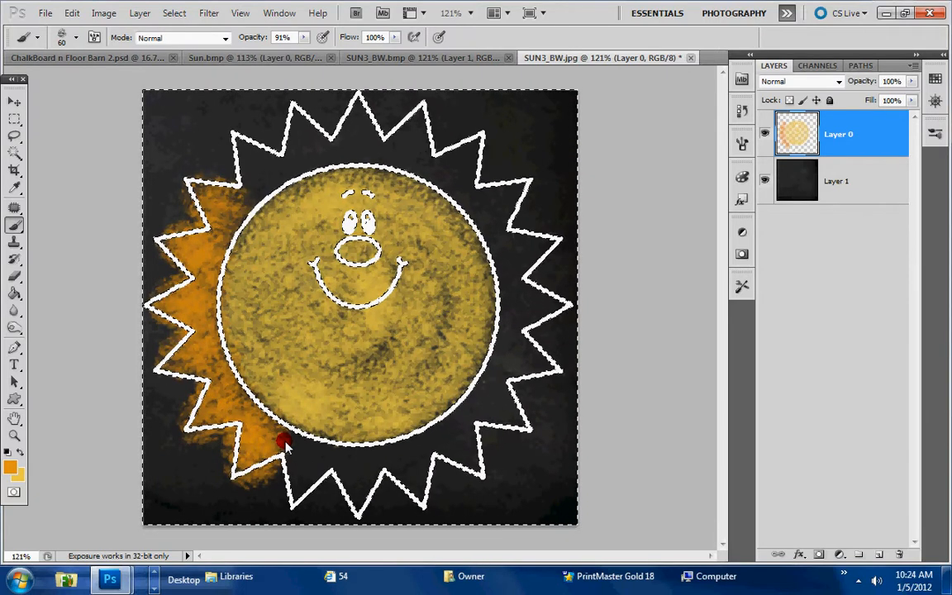
{"action": "left_click_drag", "start_coordinate": [283, 444], "coordinate": [292, 505]}
{"action": "mouse_move", "coordinate": [288, 451]}
{"action": "left_mouse_down"}
{"action": "mouse_move", "coordinate": [288, 486]}
{"action": "mouse_move", "coordinate": [302, 496]}
{"action": "mouse_move", "coordinate": [320, 453]}
{"action": "mouse_move", "coordinate": [360, 496]}
{"action": "mouse_move", "coordinate": [360, 462]}
{"action": "left_mouse_up"}
{"action": "mouse_move", "coordinate": [410, 486]}
{"action": "left_mouse_down"}
{"action": "mouse_move", "coordinate": [401, 452]}
{"action": "mouse_move", "coordinate": [421, 460]}
{"action": "left_mouse_up"}
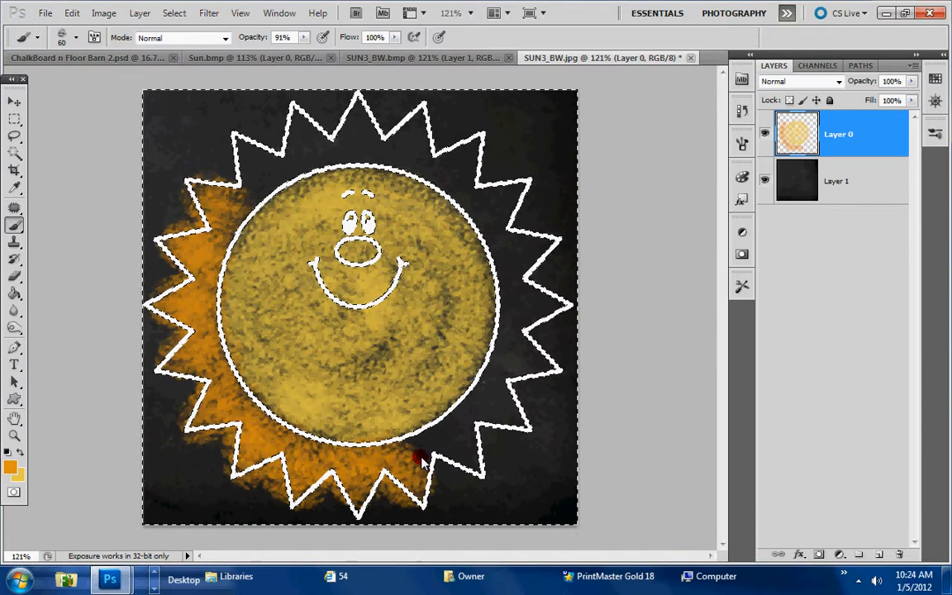
Undo the last orange brush strokes on the bottom rays and paint the remaining rays around the sun orange
{"action": "left_click", "coordinate": [73, 13]}
{"action": "left_click", "coordinate": [81, 28]}
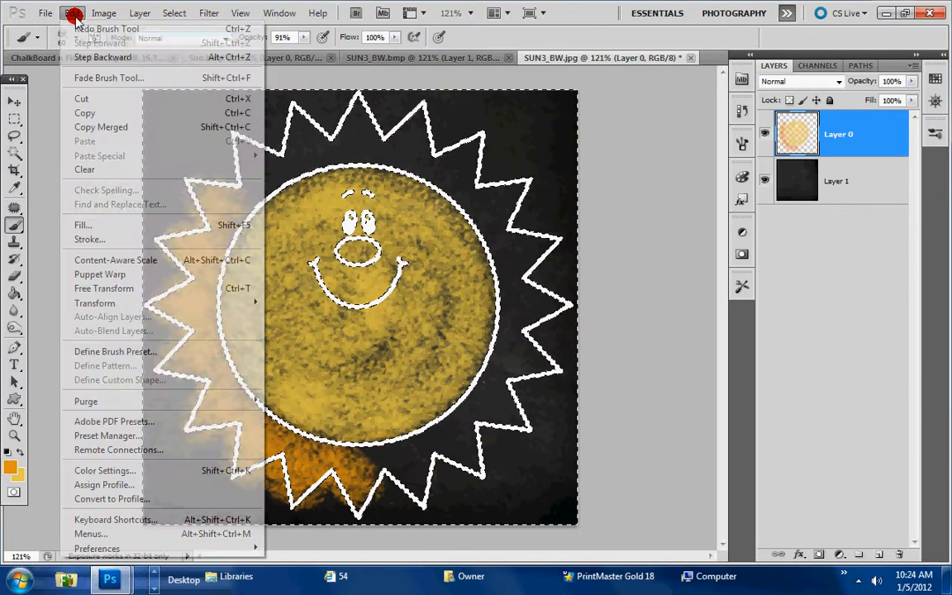
{"action": "left_click", "coordinate": [72, 13]}
{"action": "left_click", "coordinate": [81, 57]}
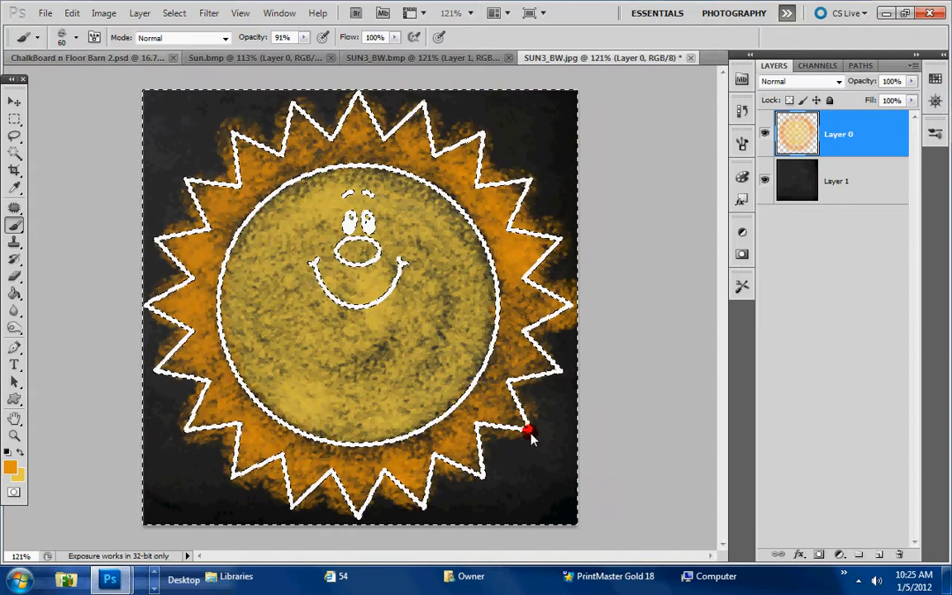
Set the eraser size to 14 px and erase the orange overspill around the sun's lower-left rays
{"action": "left_click", "coordinate": [15, 274]}
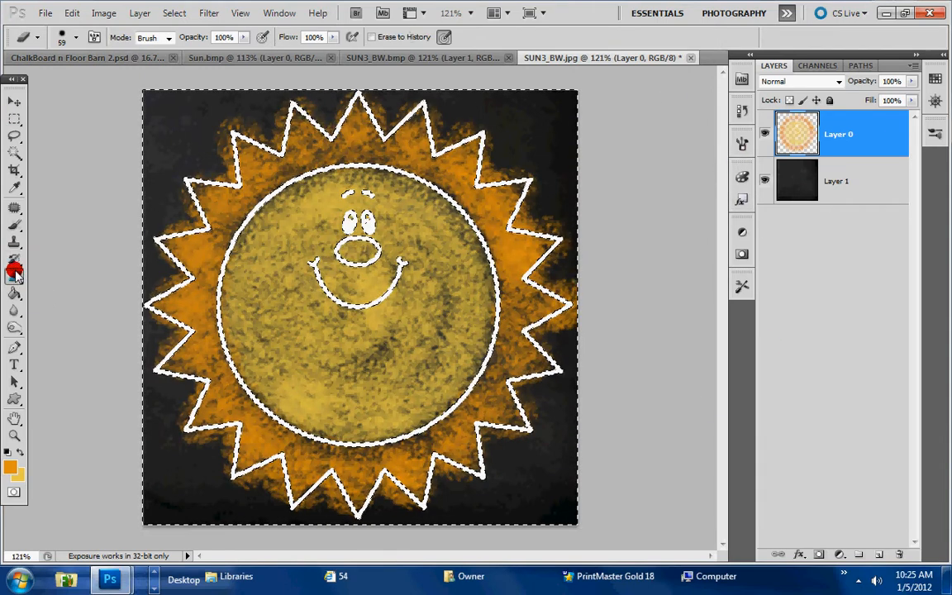
{"action": "left_click", "coordinate": [76, 37]}
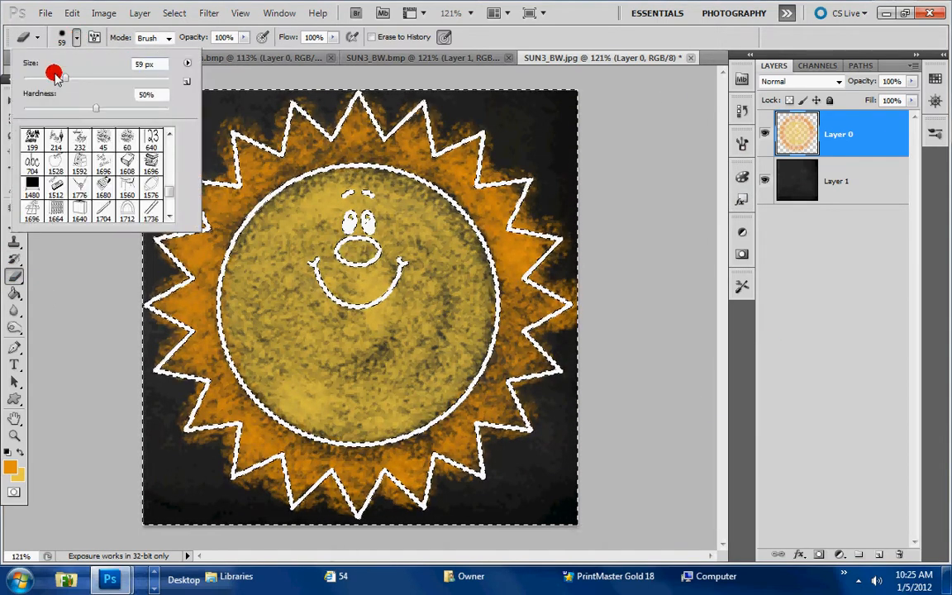
{"action": "key", "text": "Return"}
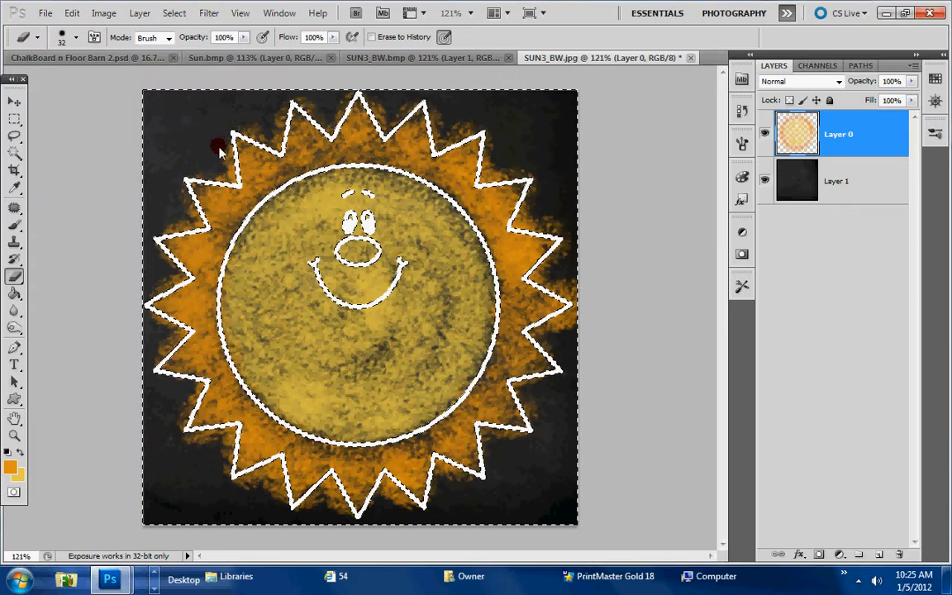
{"action": "left_click", "coordinate": [76, 37]}
{"action": "left_click_drag", "start_coordinate": [47, 75], "coordinate": [35, 78]}
{"action": "key", "text": "Return"}
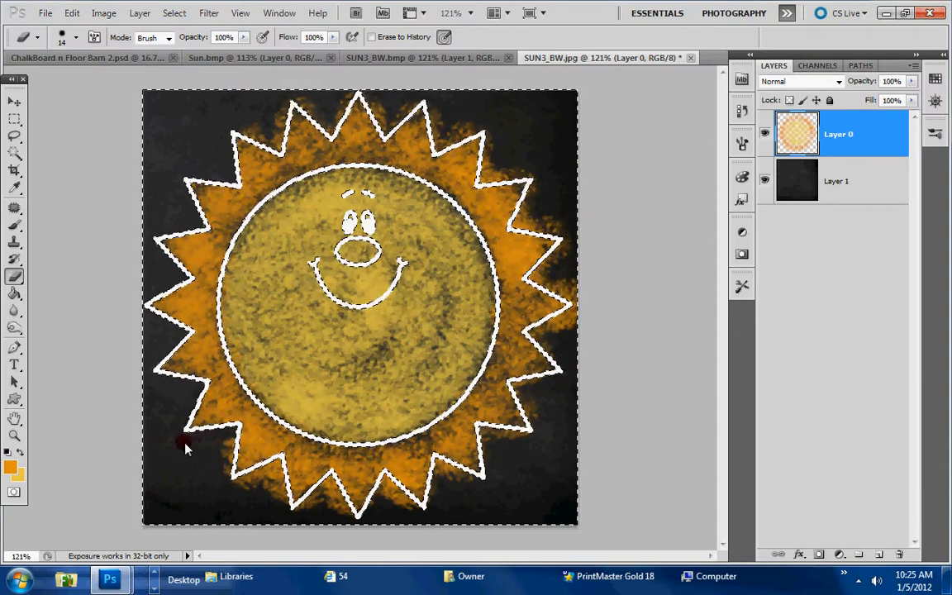
{"action": "left_click", "coordinate": [257, 470]}
{"action": "mouse_move", "coordinate": [259, 470]}
{"action": "left_mouse_down"}
{"action": "mouse_move", "coordinate": [283, 510]}
{"action": "mouse_move", "coordinate": [332, 477]}
{"action": "mouse_move", "coordinate": [347, 517]}
{"action": "mouse_move", "coordinate": [325, 516]}
{"action": "mouse_move", "coordinate": [330, 493]}
{"action": "mouse_move", "coordinate": [336, 524]}
{"action": "mouse_move", "coordinate": [323, 500]}
{"action": "mouse_move", "coordinate": [312, 518]}
{"action": "mouse_move", "coordinate": [324, 505]}
{"action": "mouse_move", "coordinate": [288, 467]}
{"action": "left_mouse_up"}
Touch up a bottom ray with the orange chalk brush and erase the remaining overspill outside the rays with the 14 px eraser
{"action": "left_click", "coordinate": [12, 215]}
{"action": "left_click", "coordinate": [14, 223]}
{"action": "left_click", "coordinate": [302, 493]}
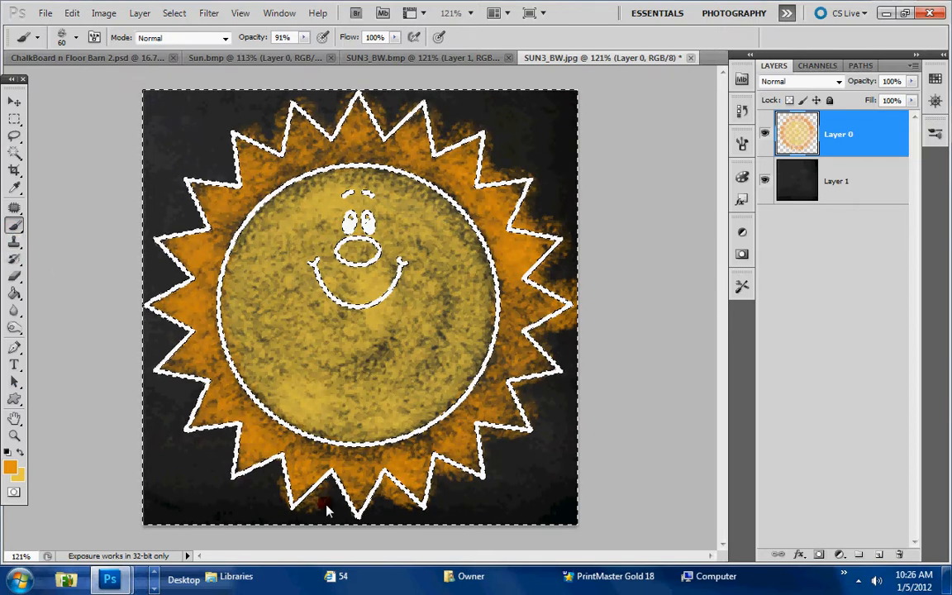
{"action": "left_click", "coordinate": [16, 271]}
{"action": "mouse_move", "coordinate": [285, 456]}
{"action": "left_mouse_down"}
{"action": "mouse_move", "coordinate": [276, 463]}
{"action": "mouse_move", "coordinate": [287, 491]}
{"action": "mouse_move", "coordinate": [312, 502]}
{"action": "mouse_move", "coordinate": [334, 484]}
{"action": "mouse_move", "coordinate": [327, 499]}
{"action": "left_mouse_up"}
{"action": "mouse_move", "coordinate": [388, 514]}
{"action": "left_mouse_down"}
{"action": "mouse_move", "coordinate": [385, 483]}
{"action": "mouse_move", "coordinate": [414, 512]}
{"action": "mouse_move", "coordinate": [392, 499]}
{"action": "mouse_move", "coordinate": [403, 515]}
{"action": "mouse_move", "coordinate": [426, 520]}
{"action": "mouse_move", "coordinate": [435, 458]}
{"action": "mouse_move", "coordinate": [476, 479]}
{"action": "mouse_move", "coordinate": [451, 469]}
{"action": "mouse_move", "coordinate": [455, 487]}
{"action": "mouse_move", "coordinate": [491, 487]}
{"action": "mouse_move", "coordinate": [483, 431]}
{"action": "mouse_move", "coordinate": [534, 434]}
{"action": "mouse_move", "coordinate": [510, 436]}
{"action": "mouse_move", "coordinate": [533, 444]}
{"action": "mouse_move", "coordinate": [554, 387]}
{"action": "mouse_move", "coordinate": [515, 385]}
{"action": "mouse_move", "coordinate": [543, 433]}
{"action": "mouse_move", "coordinate": [534, 404]}
{"action": "mouse_move", "coordinate": [547, 416]}
{"action": "mouse_move", "coordinate": [551, 361]}
{"action": "mouse_move", "coordinate": [579, 289]}
{"action": "mouse_move", "coordinate": [572, 315]}
{"action": "mouse_move", "coordinate": [533, 333]}
{"action": "mouse_move", "coordinate": [560, 367]}
{"action": "mouse_move", "coordinate": [558, 329]}
{"action": "mouse_move", "coordinate": [604, 300]}
{"action": "mouse_move", "coordinate": [531, 276]}
{"action": "mouse_move", "coordinate": [576, 293]}
{"action": "mouse_move", "coordinate": [547, 270]}
{"action": "mouse_move", "coordinate": [552, 223]}
{"action": "mouse_move", "coordinate": [524, 206]}
{"action": "mouse_move", "coordinate": [514, 224]}
{"action": "mouse_move", "coordinate": [546, 194]}
{"action": "mouse_move", "coordinate": [553, 237]}
{"action": "mouse_move", "coordinate": [516, 212]}
{"action": "mouse_move", "coordinate": [535, 178]}
{"action": "mouse_move", "coordinate": [520, 170]}
{"action": "mouse_move", "coordinate": [494, 180]}
{"action": "mouse_move", "coordinate": [483, 165]}
{"action": "mouse_move", "coordinate": [495, 127]}
{"action": "mouse_move", "coordinate": [484, 168]}
{"action": "mouse_move", "coordinate": [485, 121]}
{"action": "mouse_move", "coordinate": [452, 128]}
{"action": "mouse_move", "coordinate": [438, 147]}
{"action": "mouse_move", "coordinate": [423, 107]}
{"action": "mouse_move", "coordinate": [442, 138]}
{"action": "mouse_move", "coordinate": [456, 134]}
{"action": "mouse_move", "coordinate": [415, 101]}
{"action": "mouse_move", "coordinate": [384, 121]}
{"action": "mouse_move", "coordinate": [368, 89]}
{"action": "mouse_move", "coordinate": [416, 112]}
{"action": "mouse_move", "coordinate": [361, 85]}
{"action": "mouse_move", "coordinate": [327, 127]}
{"action": "mouse_move", "coordinate": [287, 101]}
{"action": "mouse_move", "coordinate": [270, 143]}
{"action": "left_mouse_up"}
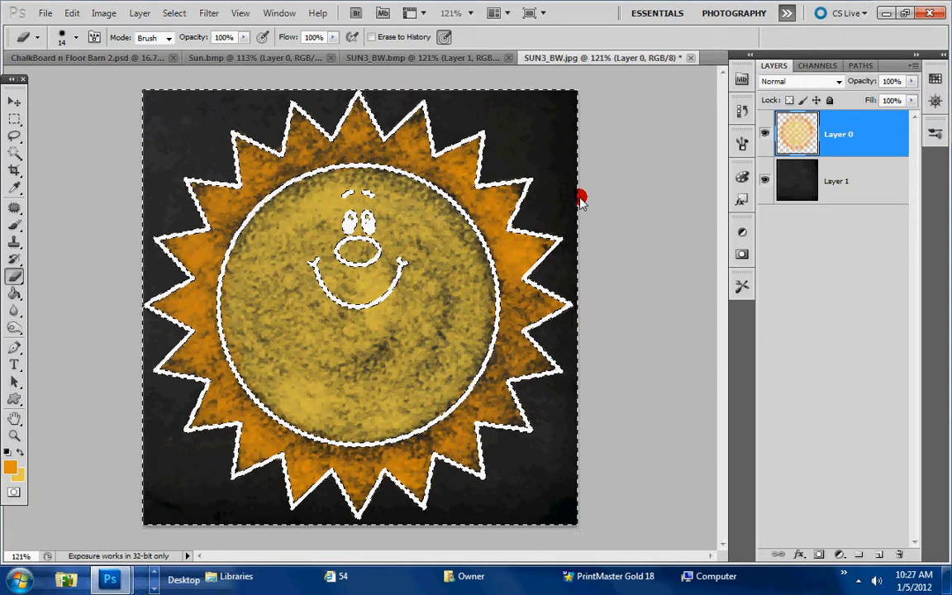
Reduce the chalk brush to 16 px and fill in the thin ray tips around the sun with orange
{"action": "left_click", "coordinate": [8, 230]}
{"action": "left_click", "coordinate": [305, 222]}
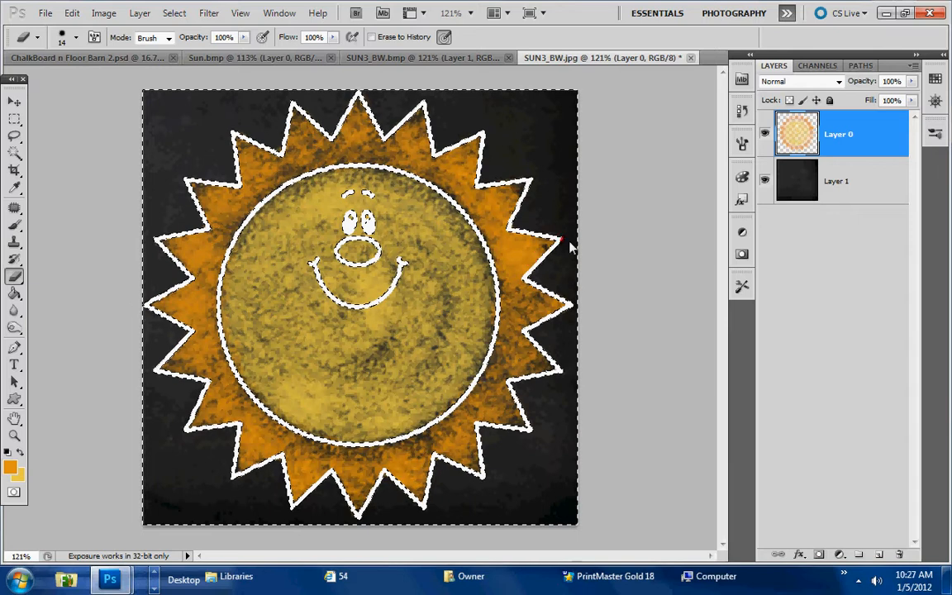
{"action": "left_click", "coordinate": [10, 223]}
{"action": "left_click", "coordinate": [73, 37]}
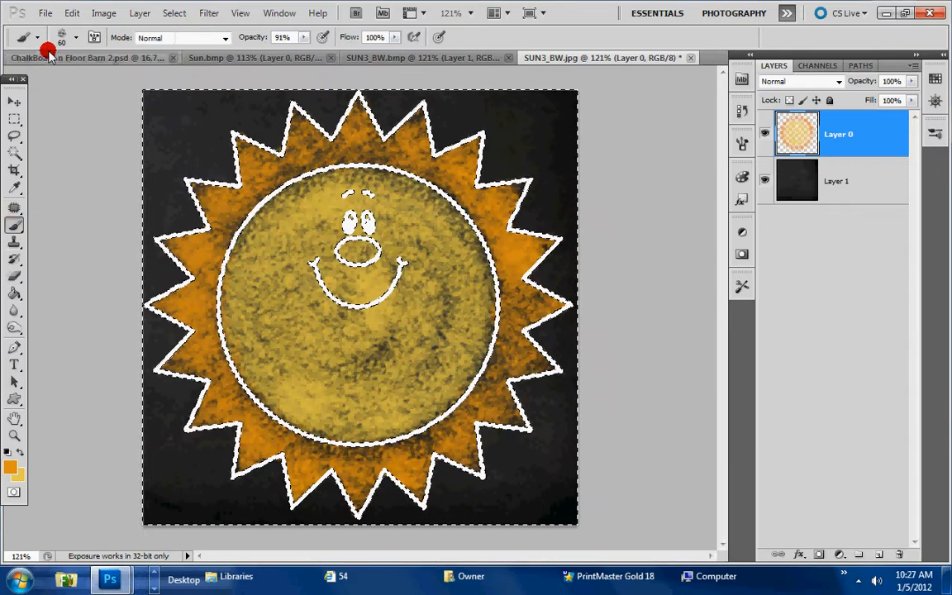
{"action": "left_click", "coordinate": [51, 82]}
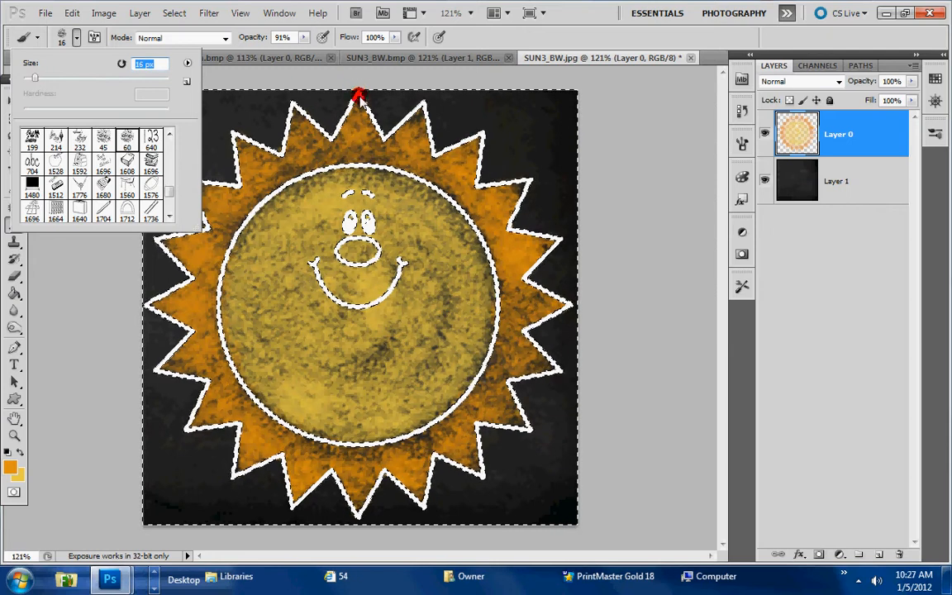
{"action": "left_click", "coordinate": [358, 93]}
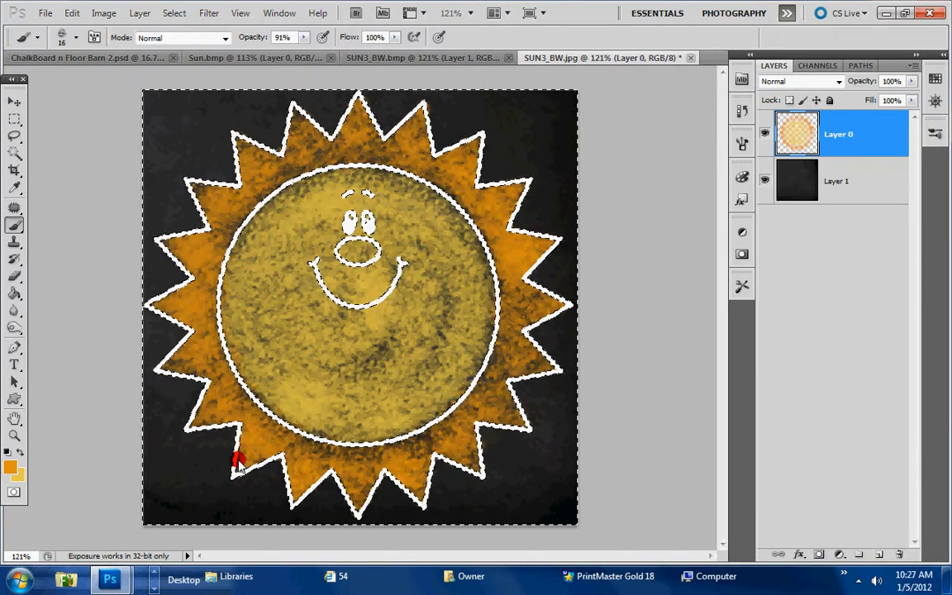
{"action": "mouse_move", "coordinate": [185, 349]}
{"action": "left_mouse_down"}
{"action": "mouse_move", "coordinate": [168, 358]}
{"action": "mouse_move", "coordinate": [157, 306]}
{"action": "mouse_move", "coordinate": [161, 240]}
{"action": "mouse_move", "coordinate": [196, 183]}
{"action": "mouse_move", "coordinate": [205, 208]}
{"action": "left_mouse_up"}
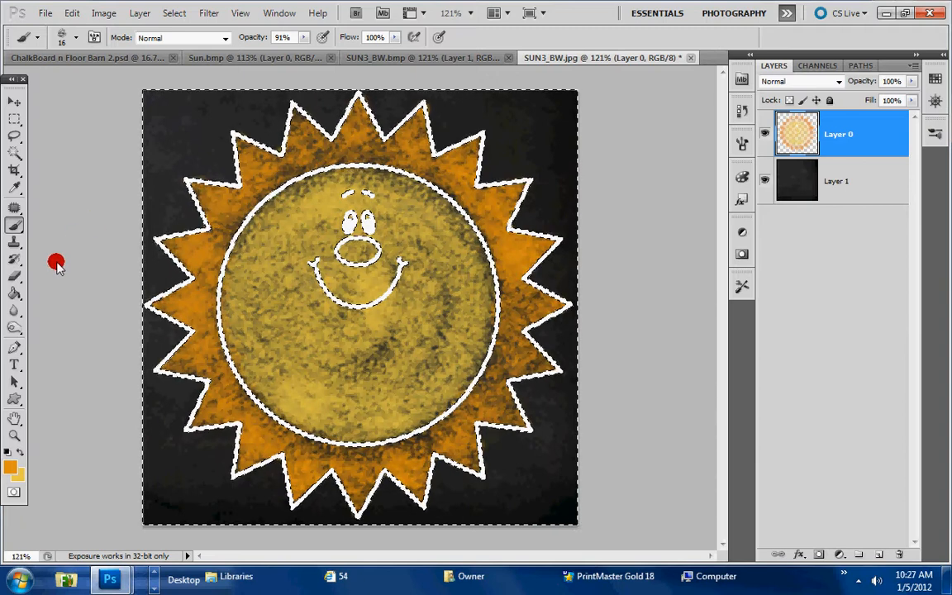
Erase the fresh orange overspill outside the ray tips with the 14 px eraser
{"action": "left_click", "coordinate": [14, 274]}
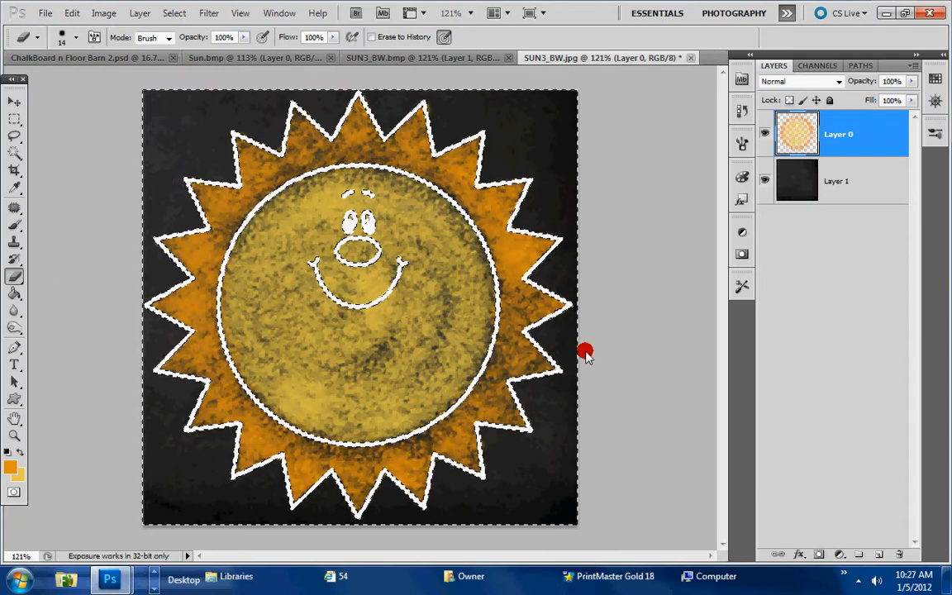
{"action": "left_click_drag", "start_coordinate": [291, 105], "coordinate": [280, 147]}
{"action": "mouse_move", "coordinate": [585, 358]}
{"action": "left_mouse_down"}
{"action": "mouse_move", "coordinate": [536, 335]}
{"action": "mouse_move", "coordinate": [565, 366]}
{"action": "mouse_move", "coordinate": [524, 424]}
{"action": "mouse_move", "coordinate": [537, 429]}
{"action": "mouse_move", "coordinate": [521, 402]}
{"action": "mouse_move", "coordinate": [521, 466]}
{"action": "mouse_move", "coordinate": [491, 443]}
{"action": "mouse_move", "coordinate": [454, 502]}
{"action": "left_mouse_up"}
{"action": "left_click_drag", "start_coordinate": [366, 515], "coordinate": [377, 495]}
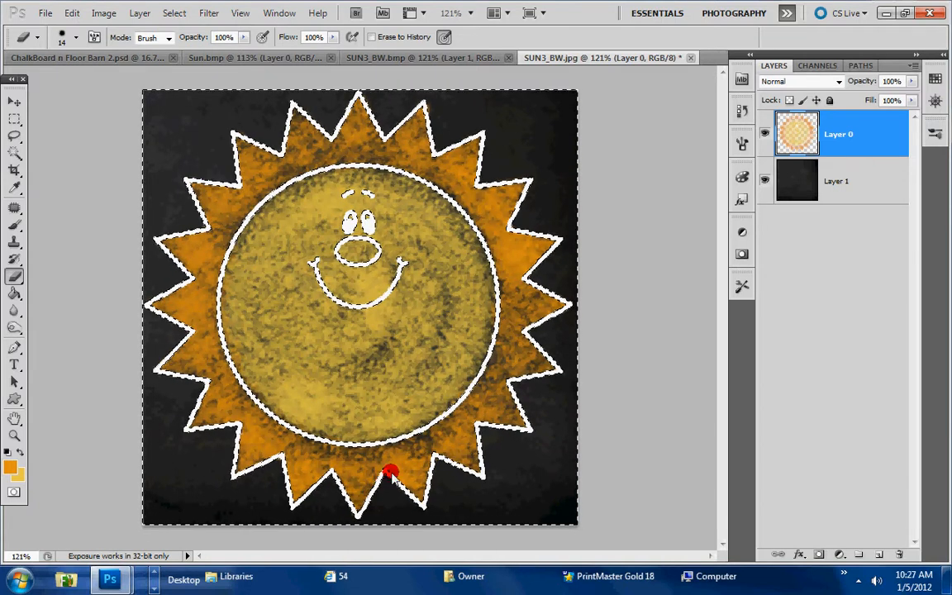
{"action": "mouse_move", "coordinate": [542, 157]}
{"action": "left_mouse_down"}
{"action": "mouse_move", "coordinate": [493, 179]}
{"action": "mouse_move", "coordinate": [510, 172]}
{"action": "mouse_move", "coordinate": [537, 185]}
{"action": "mouse_move", "coordinate": [528, 221]}
{"action": "left_mouse_up"}
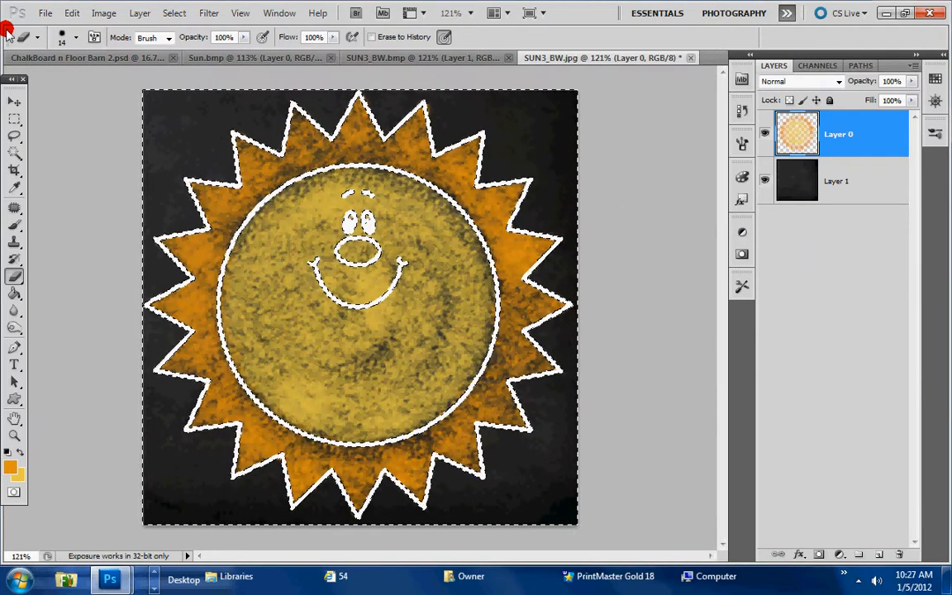
{"action": "left_click", "coordinate": [11, 136]}
{"action": "right_click", "coordinate": [215, 112]}
{"action": "left_click", "coordinate": [276, 120]}
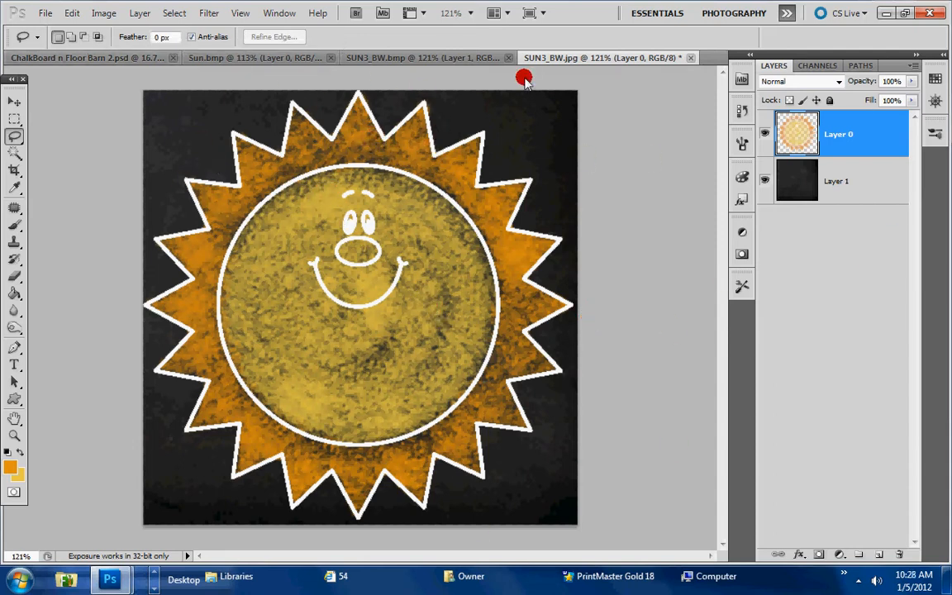
{"action": "left_click", "coordinate": [70, 14]}
{"action": "left_click", "coordinate": [73, 30]}
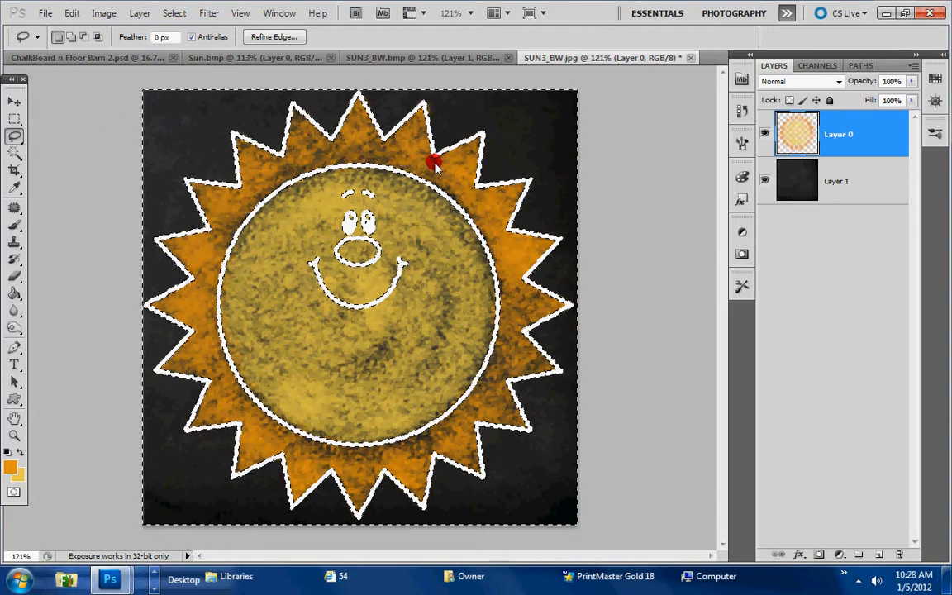
Erase the leftover orange beside the upper-right ray tip and invert the selection to cover the sun's white outline
{"action": "left_click", "coordinate": [14, 276]}
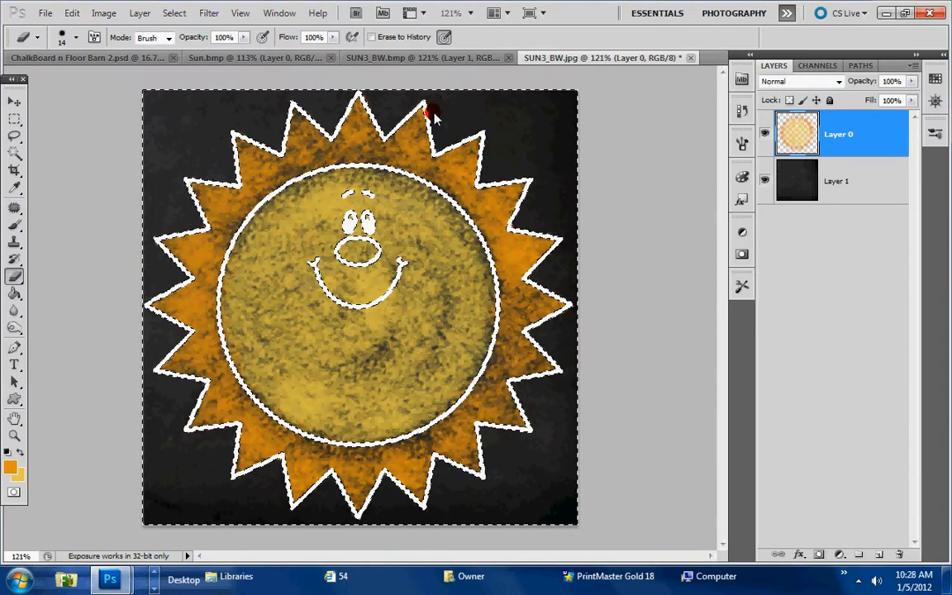
{"action": "left_click", "coordinate": [14, 136]}
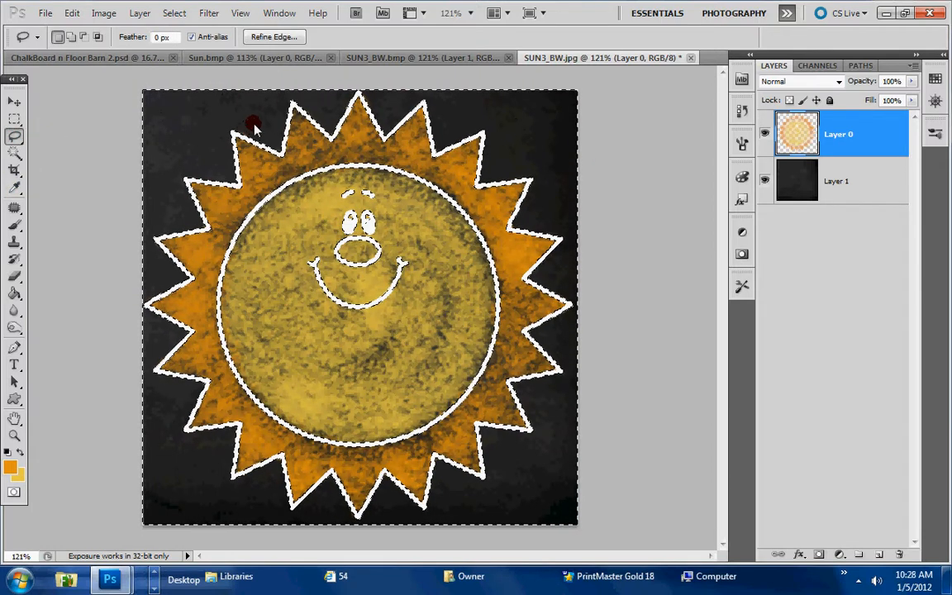
{"action": "right_click", "coordinate": [399, 134]}
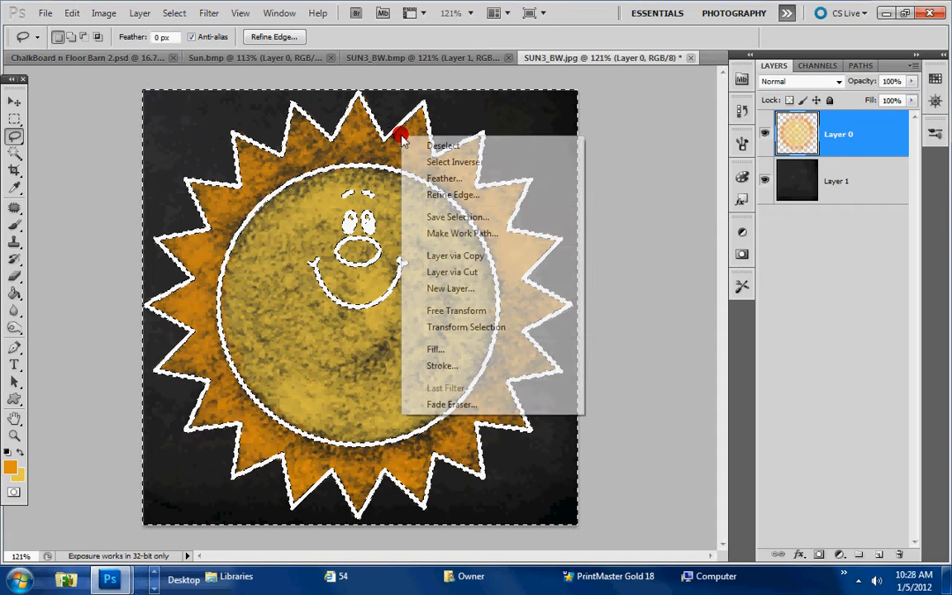
{"action": "left_click", "coordinate": [438, 162]}
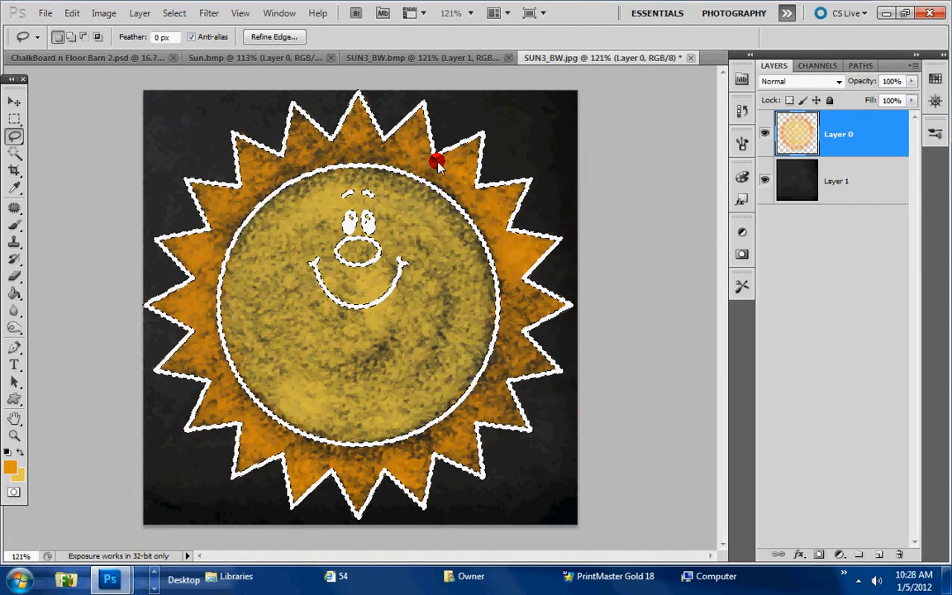
Remove the white outline using the Magic Eraser with Contiguous turned off and clear the selection
{"action": "left_click", "coordinate": [16, 276]}
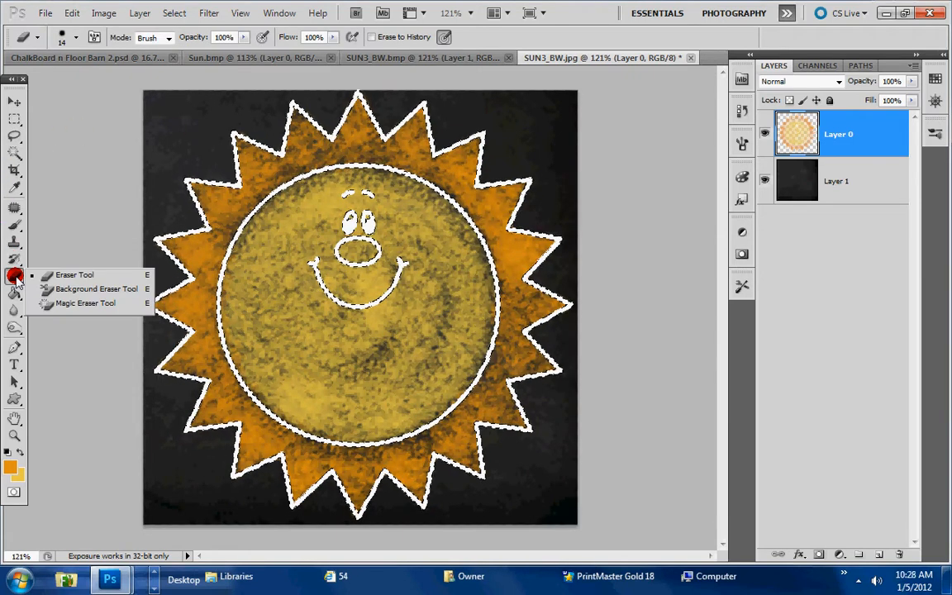
{"action": "left_click", "coordinate": [122, 303]}
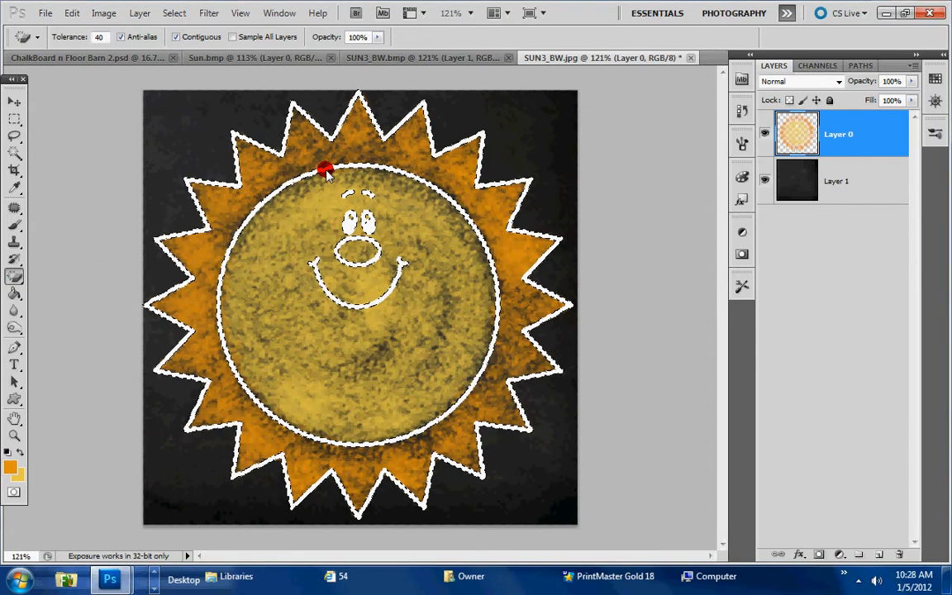
{"action": "left_click", "coordinate": [175, 37]}
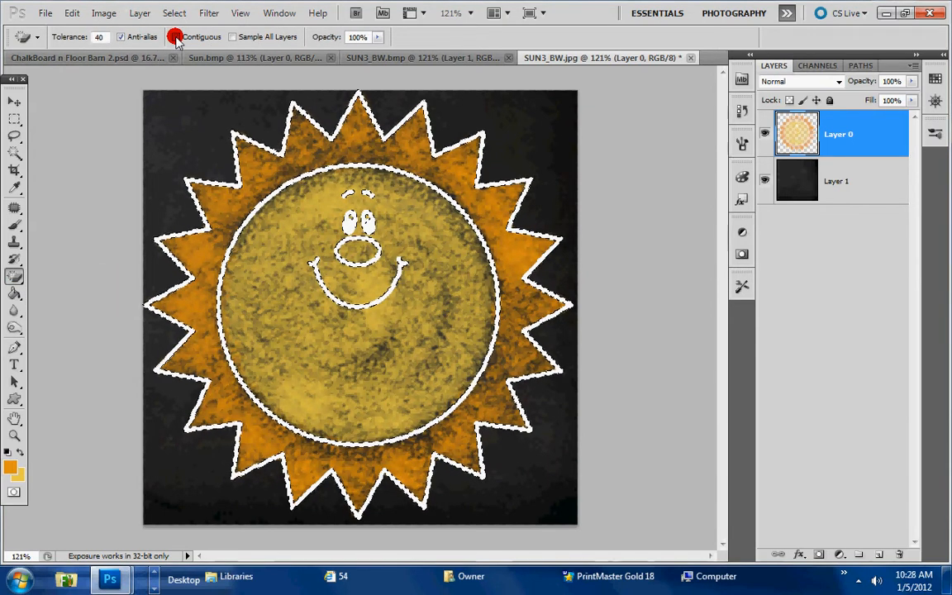
{"action": "left_click", "coordinate": [351, 180]}
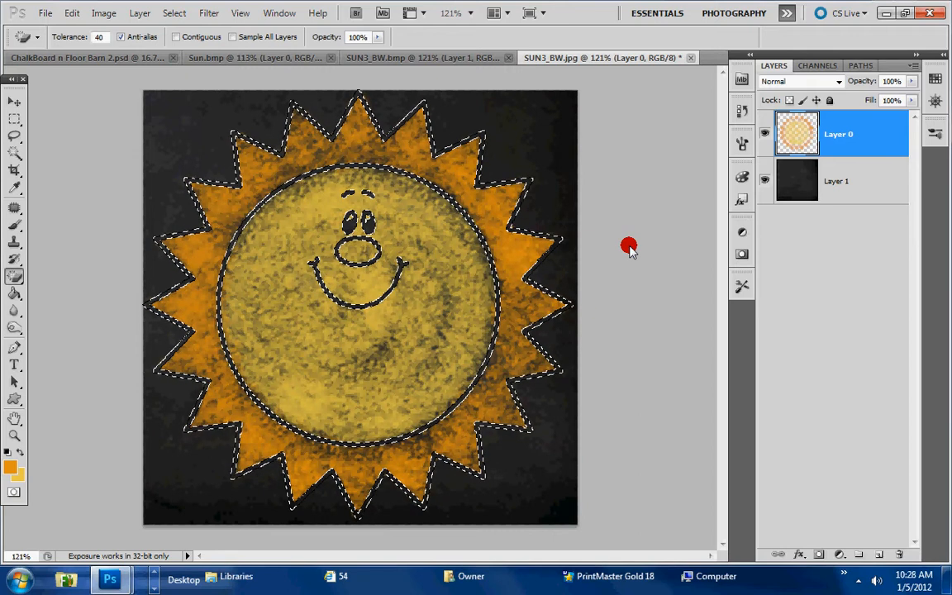
{"action": "left_click", "coordinate": [13, 134]}
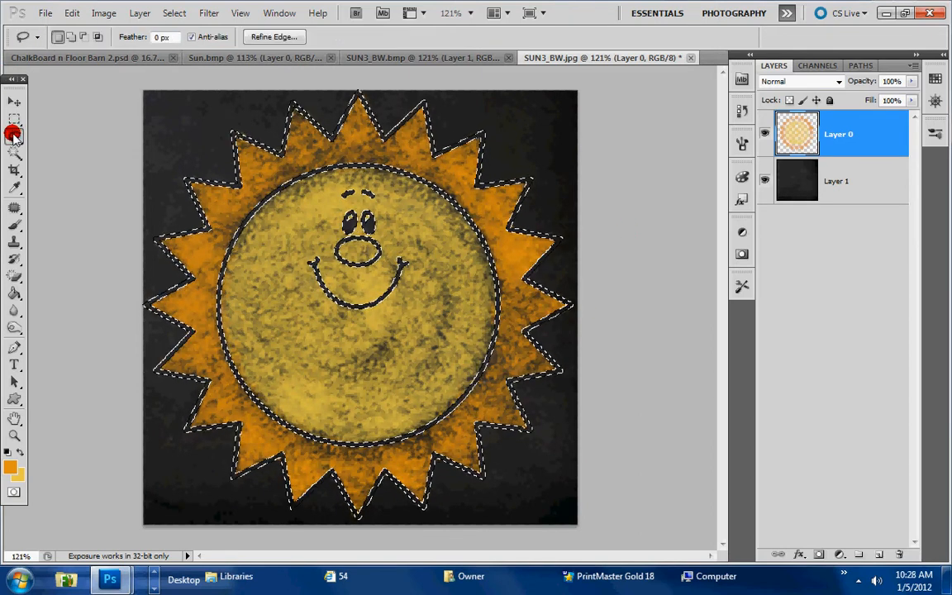
{"action": "right_click", "coordinate": [299, 132]}
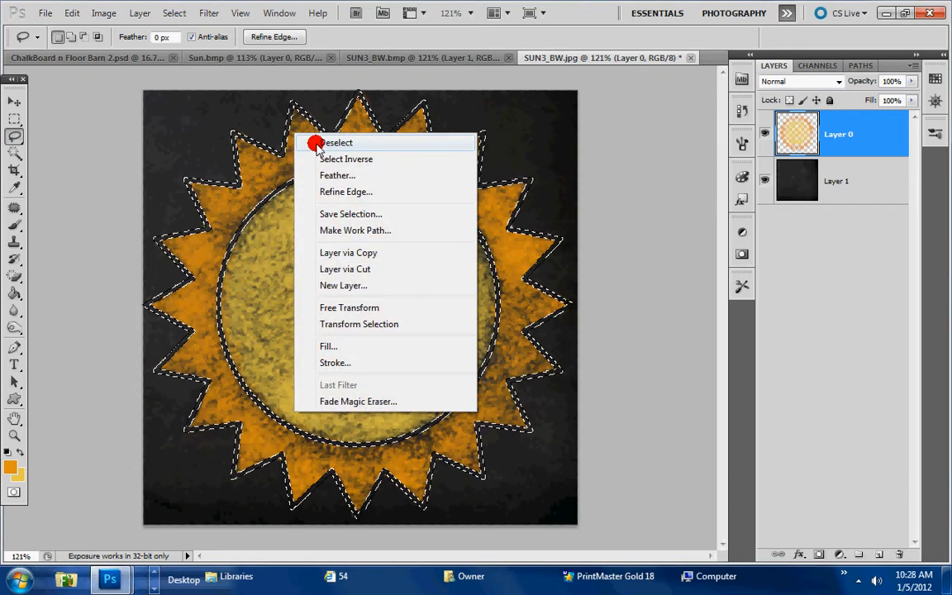
{"action": "left_click", "coordinate": [312, 142]}
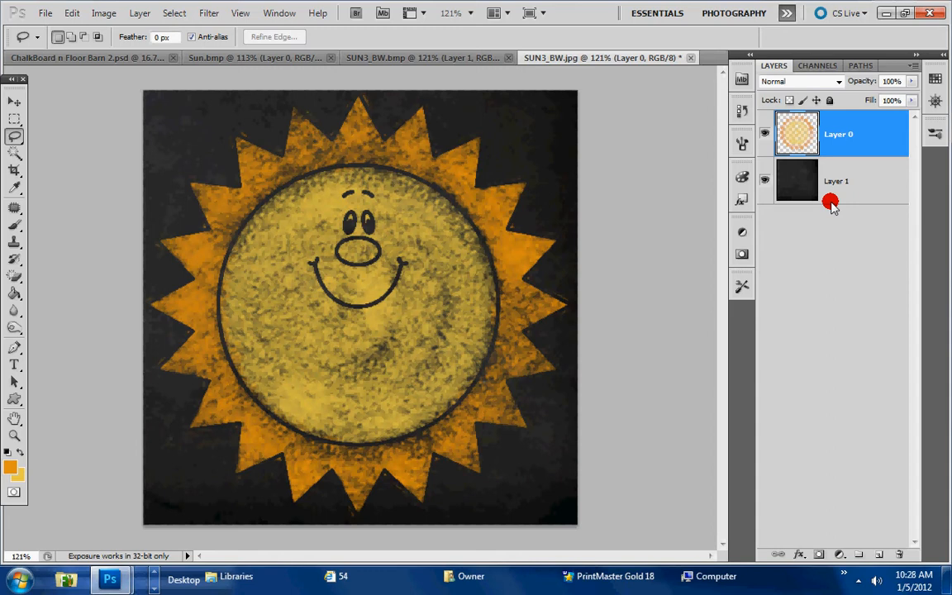
Clean up the stray orange specks around the rays with the regular Eraser tool
{"action": "mouse_move", "coordinate": [169, 294]}
{"action": "left_mouse_down"}
{"action": "mouse_move", "coordinate": [193, 195]}
{"action": "mouse_move", "coordinate": [236, 177]}
{"action": "left_mouse_up"}
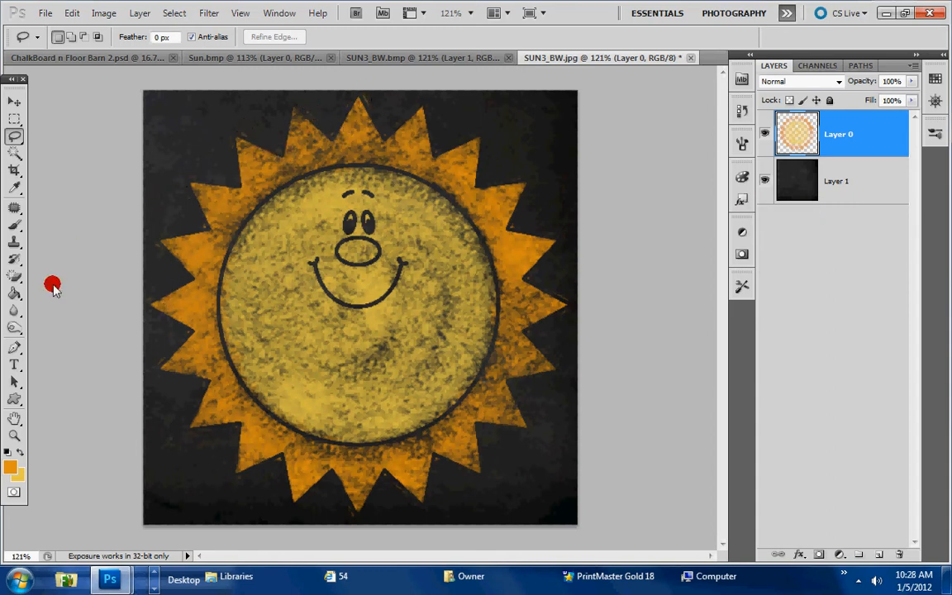
{"action": "left_click_drag", "start_coordinate": [14, 275], "coordinate": [58, 270]}
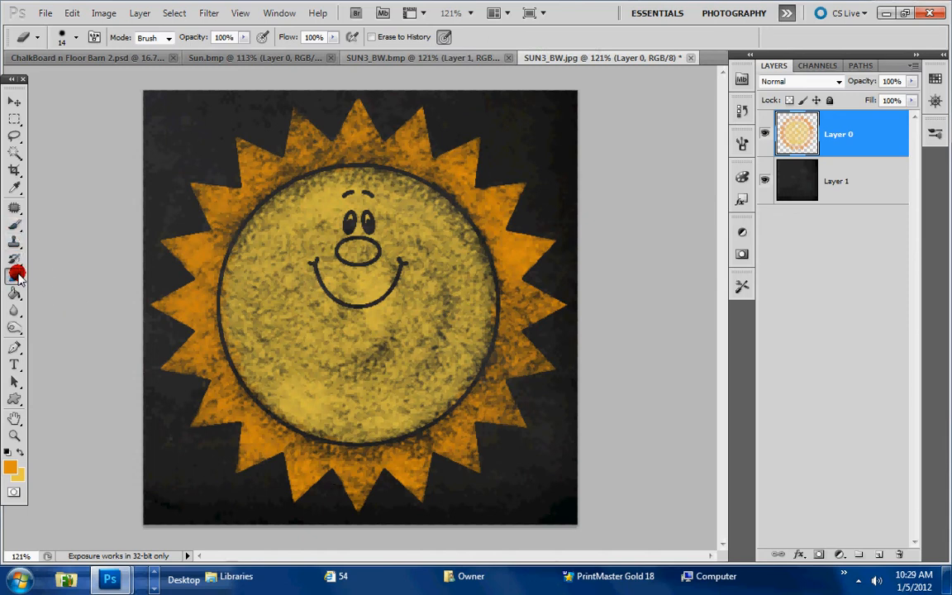
{"action": "left_click_drag", "start_coordinate": [16, 275], "coordinate": [57, 276]}
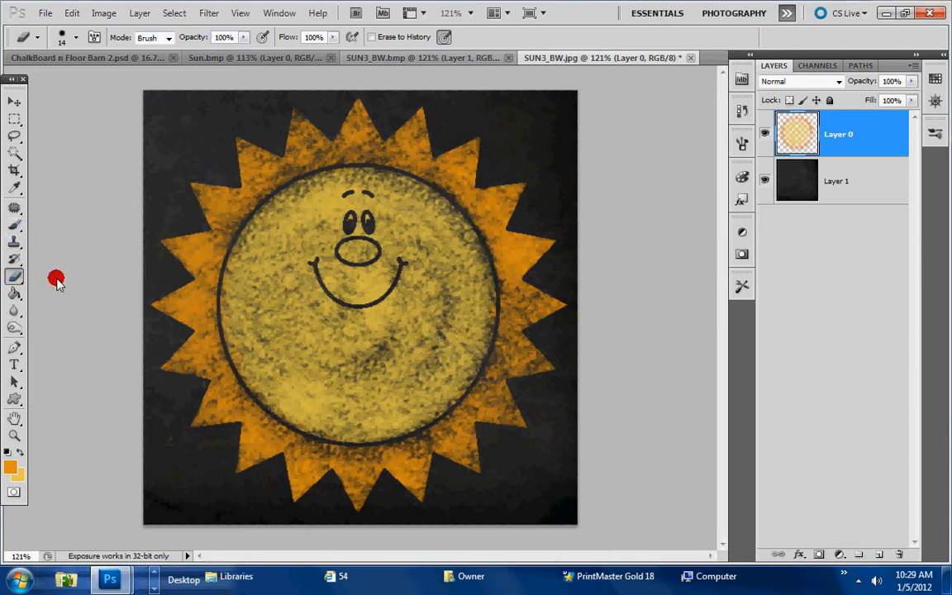
Lightly erase along the ray edges using the chalk-textured brush tip as eraser at 36 px and 47% opacity
{"action": "left_click", "coordinate": [70, 36]}
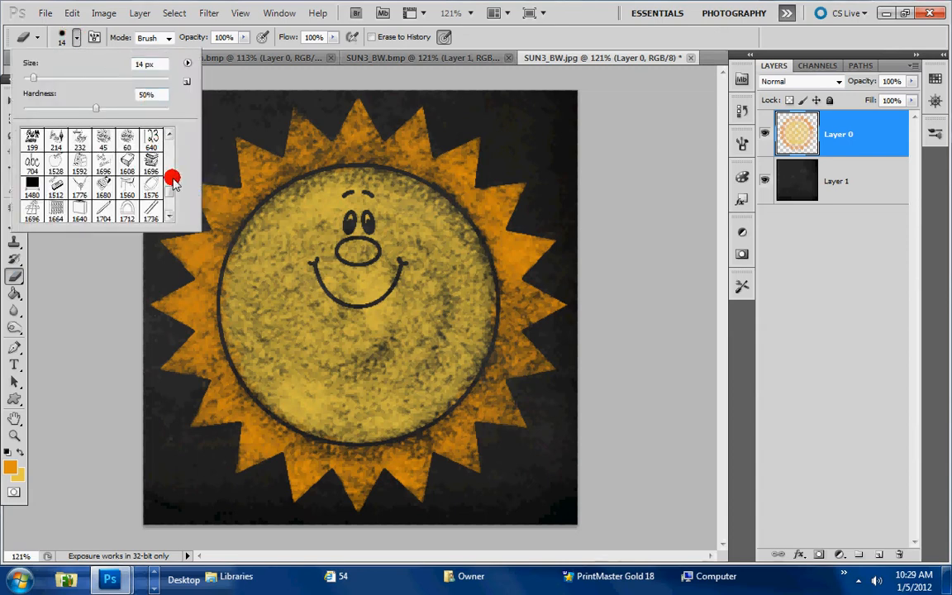
{"action": "left_click", "coordinate": [127, 138]}
{"action": "left_click_drag", "start_coordinate": [98, 74], "coordinate": [48, 78]}
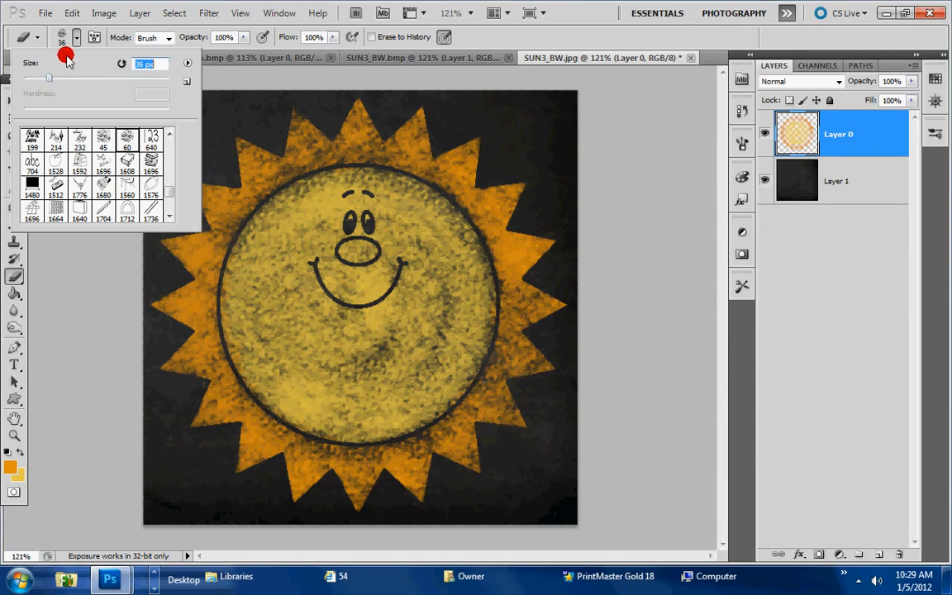
{"action": "left_click", "coordinate": [75, 37]}
{"action": "left_click", "coordinate": [242, 37]}
{"action": "left_click_drag", "start_coordinate": [244, 41], "coordinate": [204, 55]}
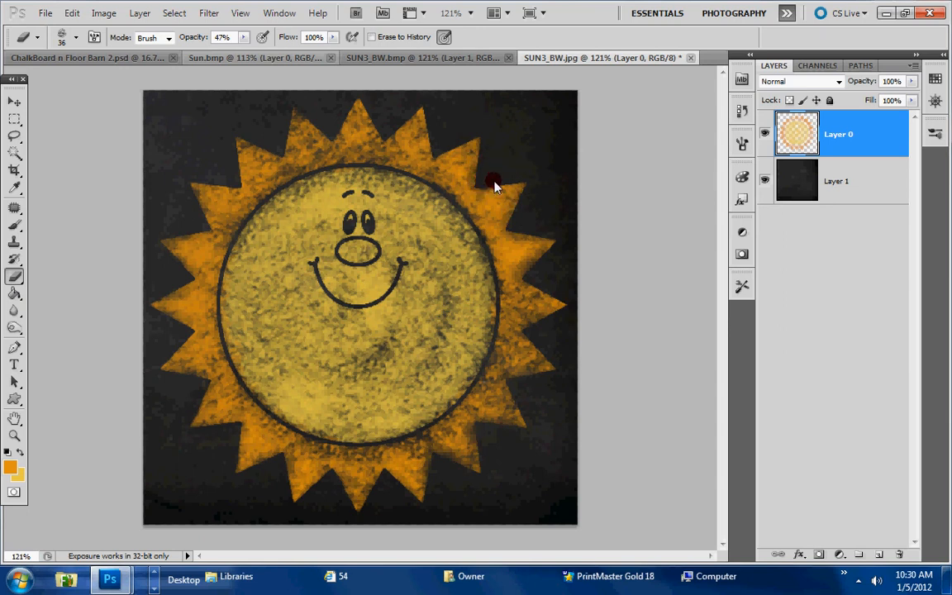
{"action": "left_click_drag", "start_coordinate": [460, 139], "coordinate": [389, 114]}
{"action": "mouse_move", "coordinate": [335, 124]}
{"action": "left_mouse_down"}
{"action": "mouse_move", "coordinate": [715, 134]}
{"action": "mouse_move", "coordinate": [676, 144]}
{"action": "mouse_move", "coordinate": [674, 136]}
{"action": "left_mouse_up"}
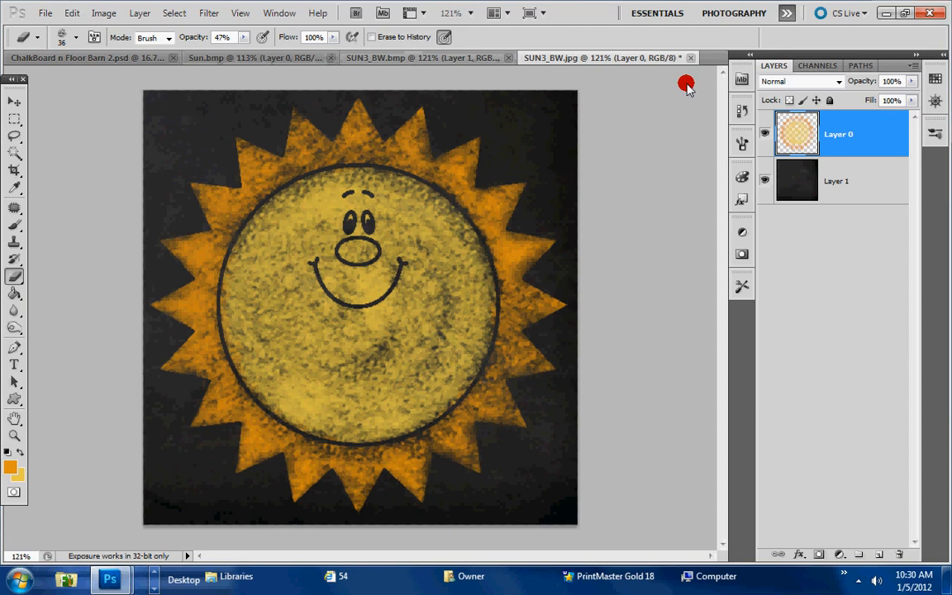
Float the SUN3_BW.jpg window, copy its sun layer into ChalkBoard n Floor Barn 2.psd, and minimize the sun window
{"action": "left_click_drag", "start_coordinate": [611, 57], "coordinate": [380, 394]}
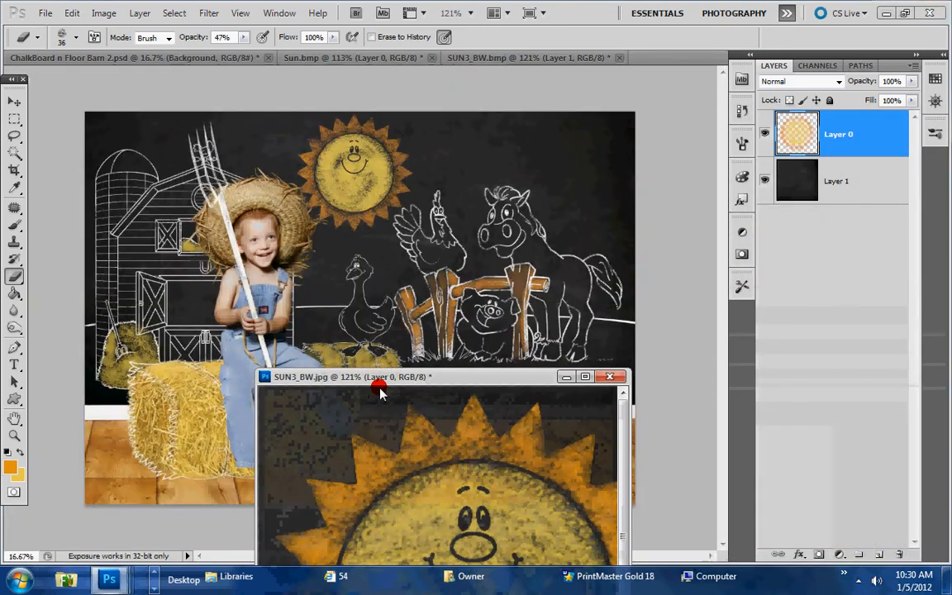
{"action": "left_click_drag", "start_coordinate": [795, 120], "coordinate": [513, 165]}
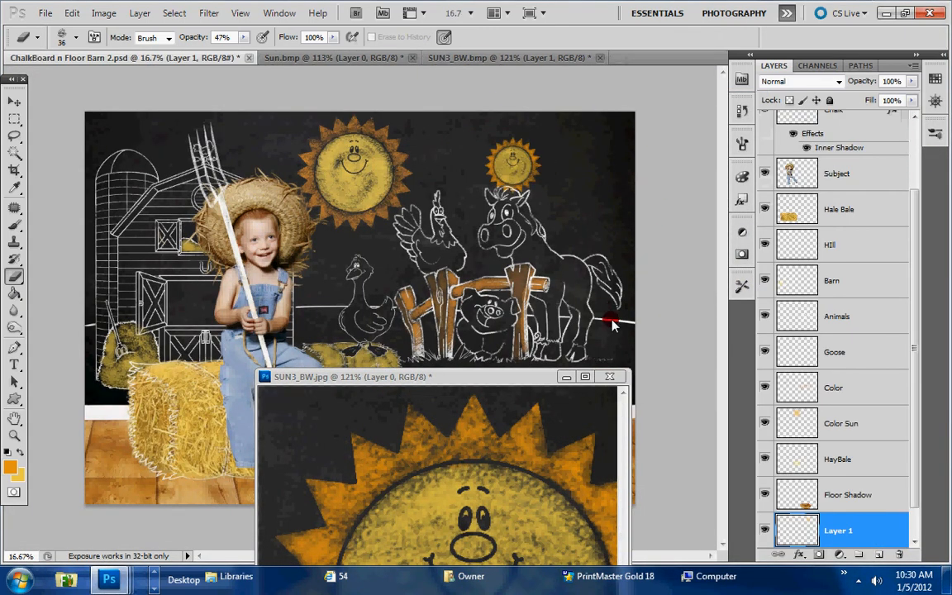
{"action": "left_click", "coordinate": [568, 377]}
Enlarge the copied sun to about 200%, place it beside the existing sun above the animals, and apply the transformation
{"action": "left_click", "coordinate": [14, 101]}
{"action": "left_click_drag", "start_coordinate": [543, 187], "coordinate": [475, 178]}
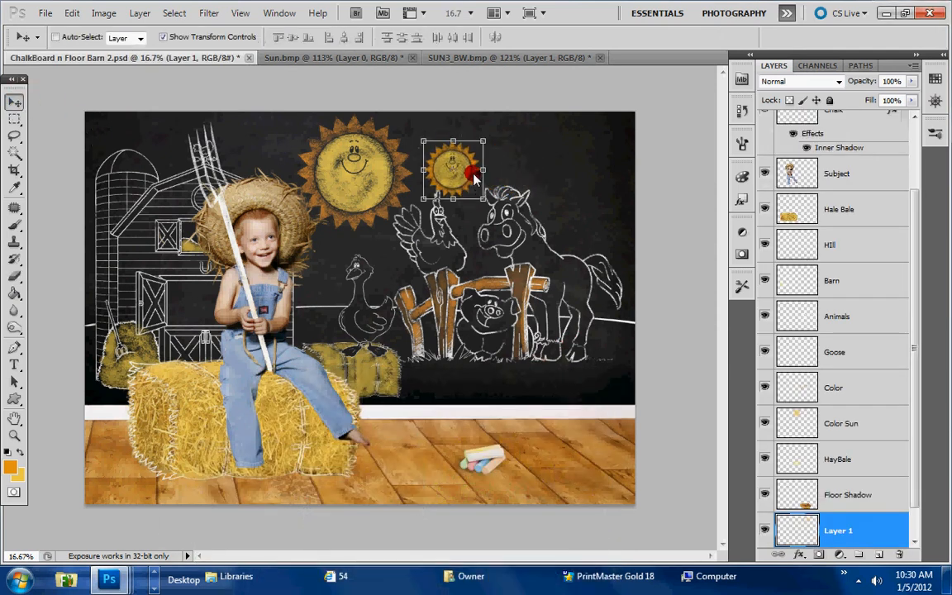
{"action": "left_click_drag", "start_coordinate": [484, 142], "coordinate": [580, 126]}
{"action": "left_click_drag", "start_coordinate": [517, 151], "coordinate": [501, 190]}
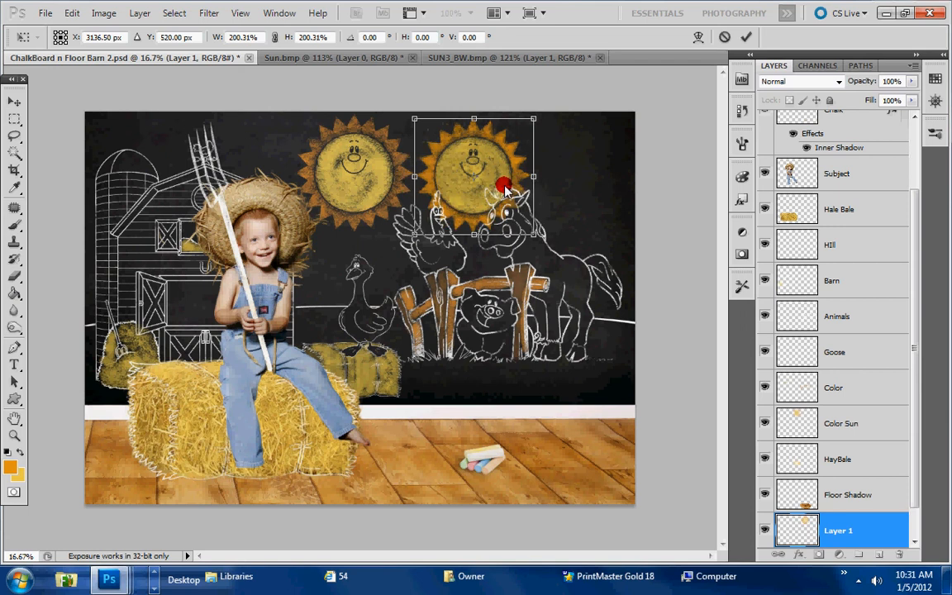
{"action": "left_click", "coordinate": [14, 135]}
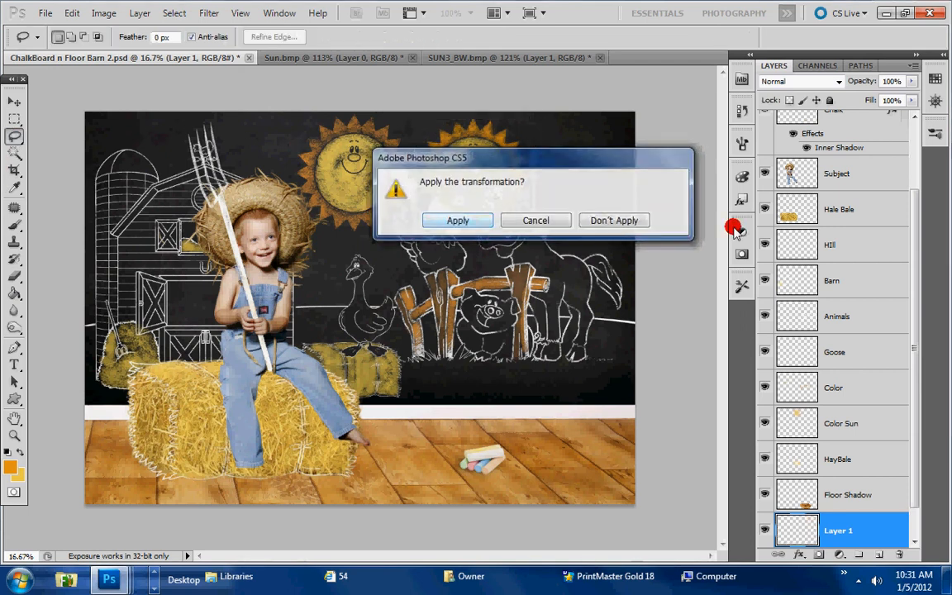
{"action": "key", "text": "Return"}
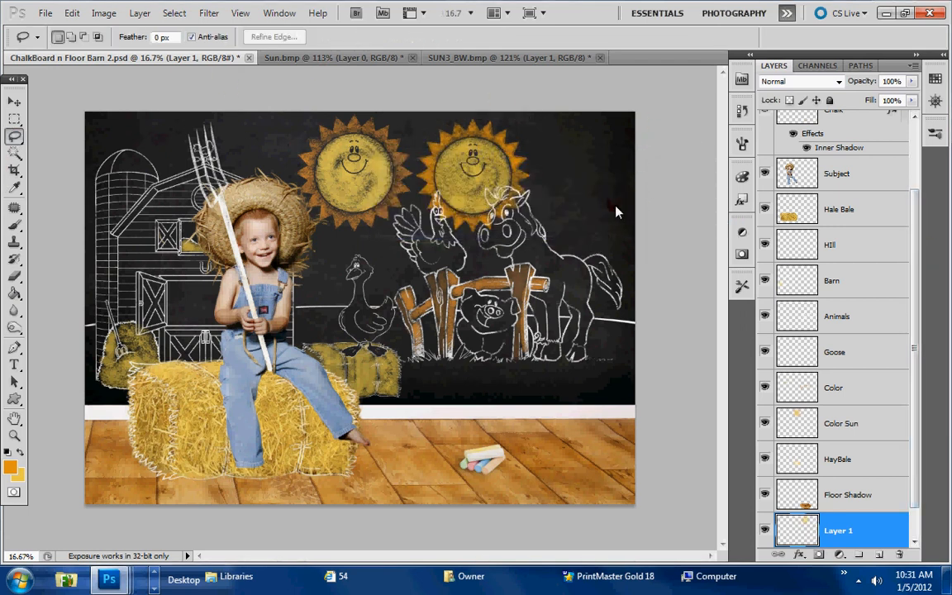